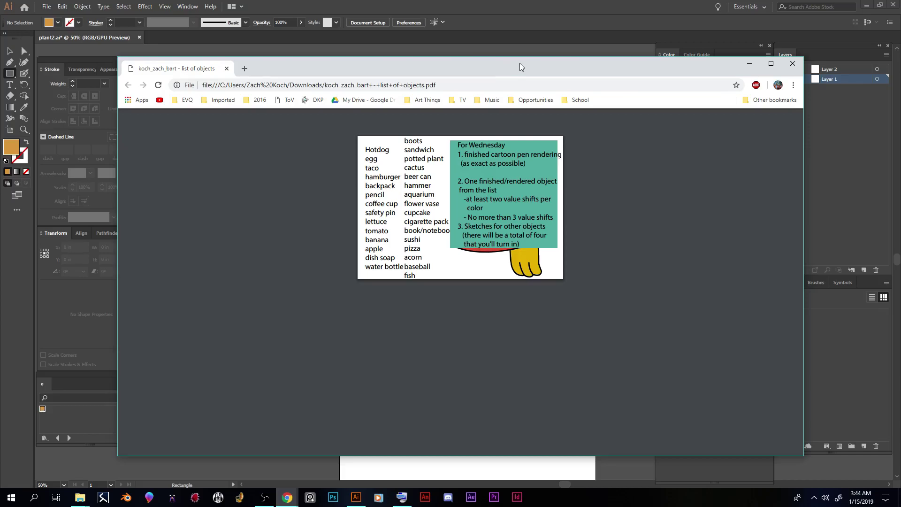
left_click_drag(520, 63, 503, 64)
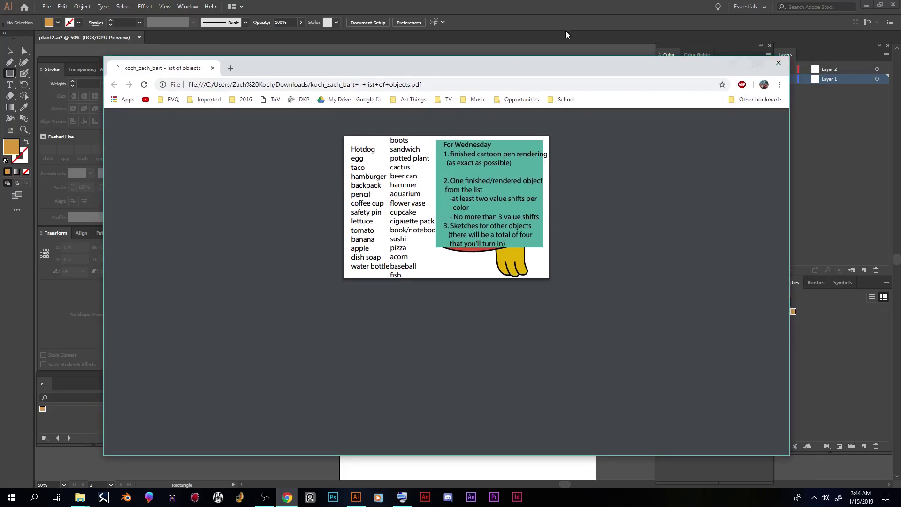
left_click(521, 19)
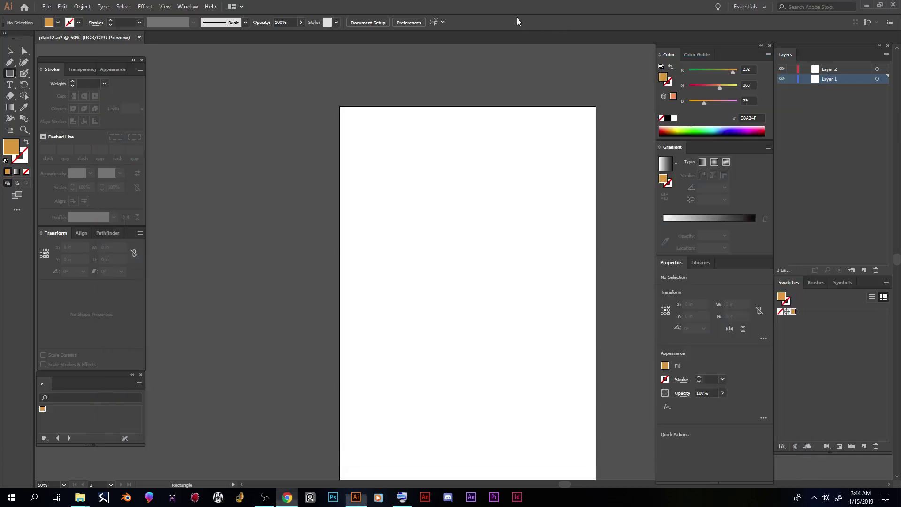
left_click(47, 6)
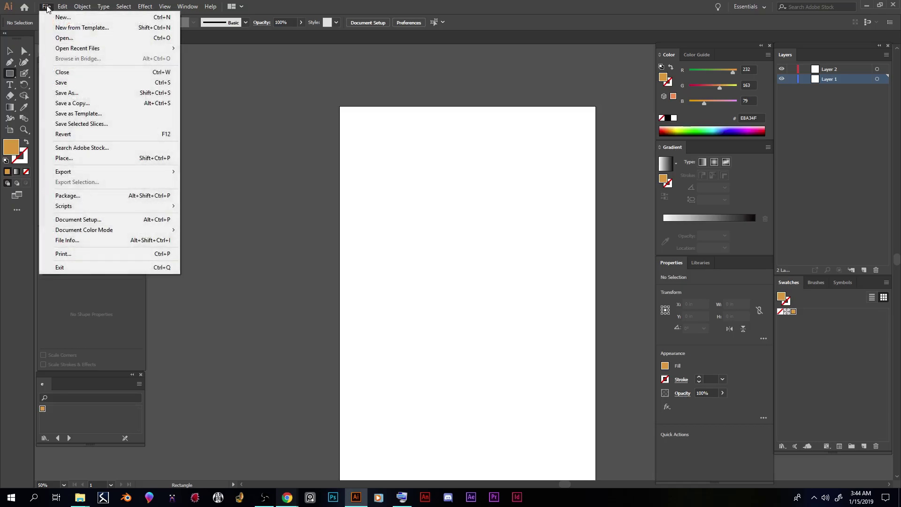
left_click(64, 39)
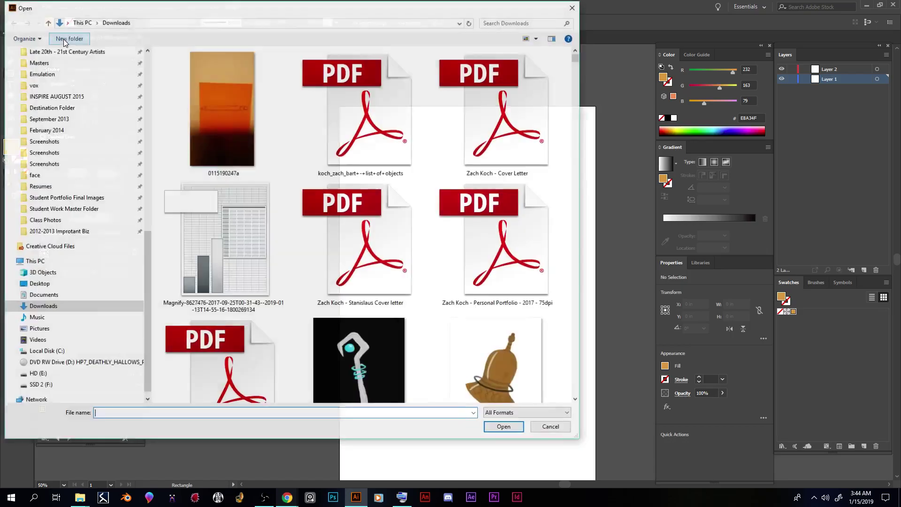
left_click(239, 101)
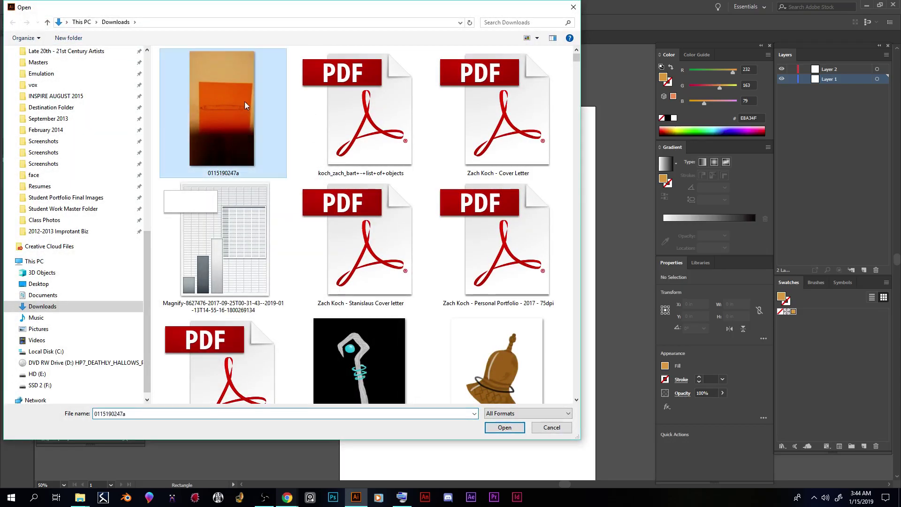
double_click(212, 97)
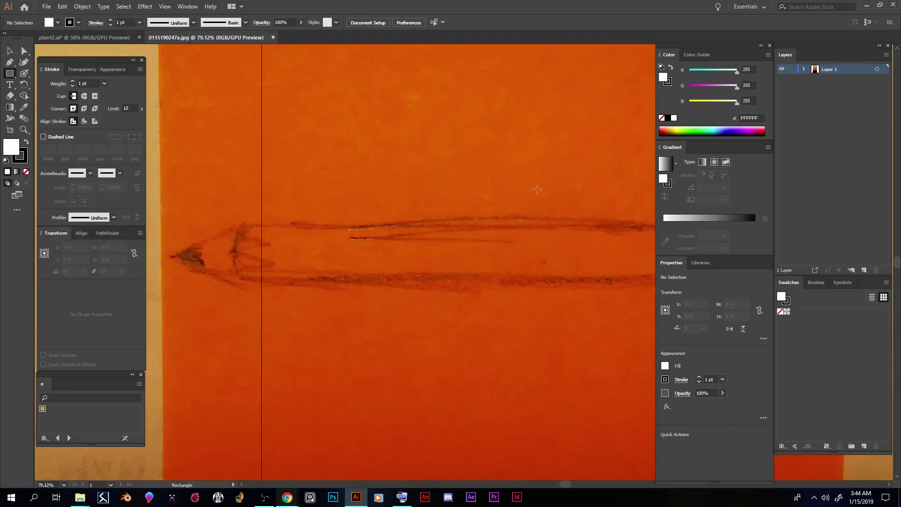
Step: Scale the sketch image proportionally to about 13.67 × 24.31 in and position it so the pencil drawing fits within the artboard
scroll(537, 189, "down", 4)
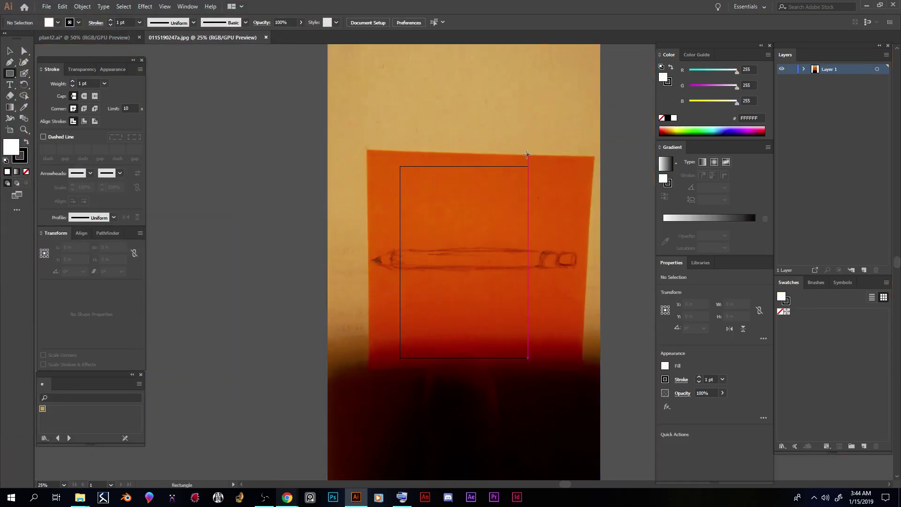
left_click(527, 154)
left_click(477, 265)
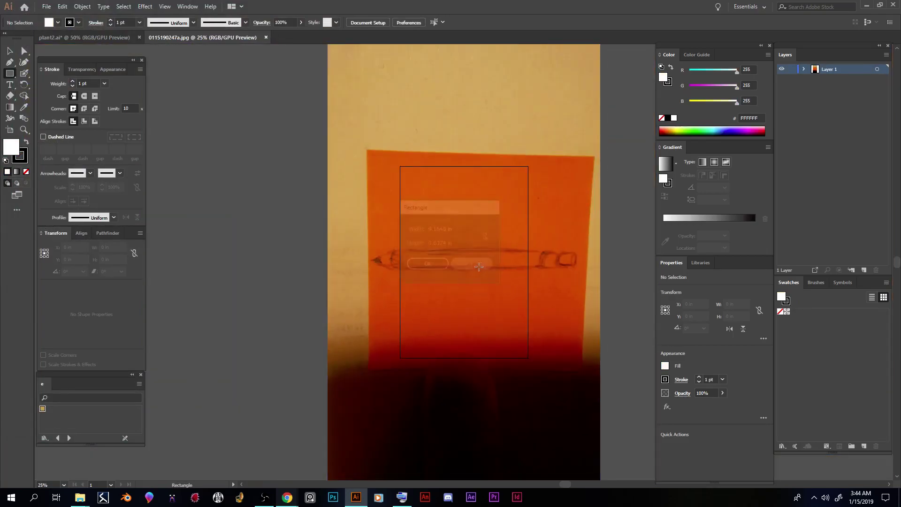
key("v")
left_click(410, 160)
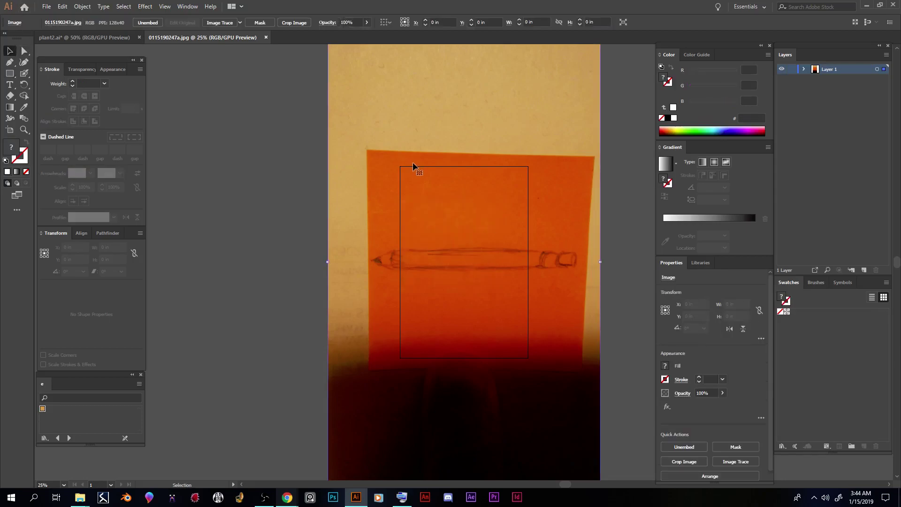
key("ctrl+minus")
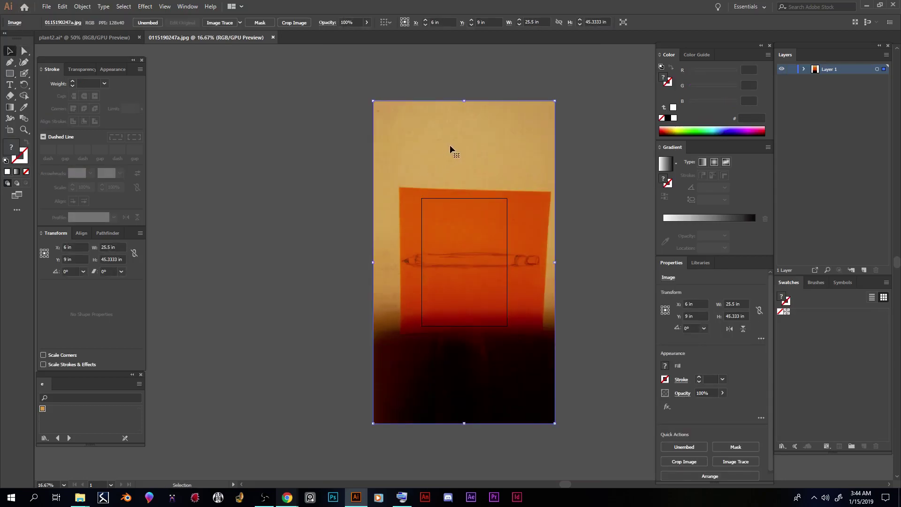
left_click_drag(555, 103, 468, 228)
left_click_drag(444, 259, 482, 177)
left_click_drag(476, 233, 500, 236)
key("ctrl+equal")
key("ctrl+equal")
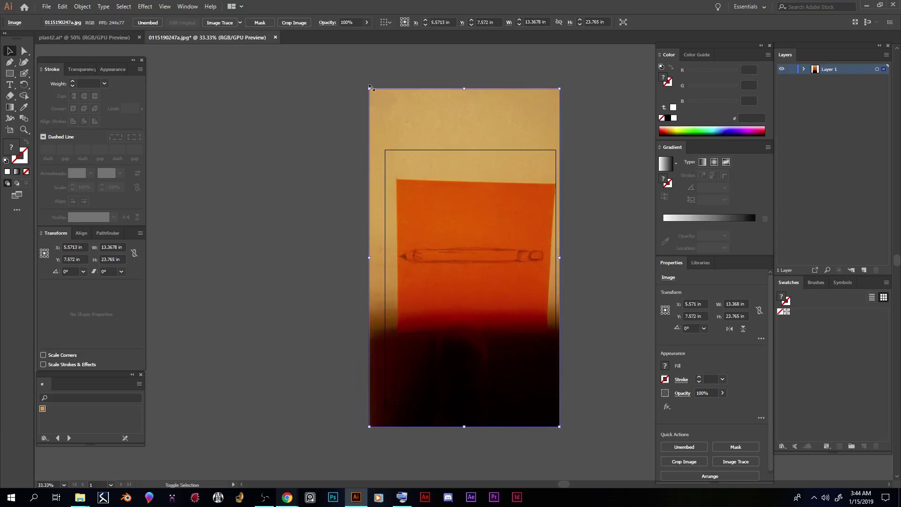
left_click_drag(369, 90, 357, 80)
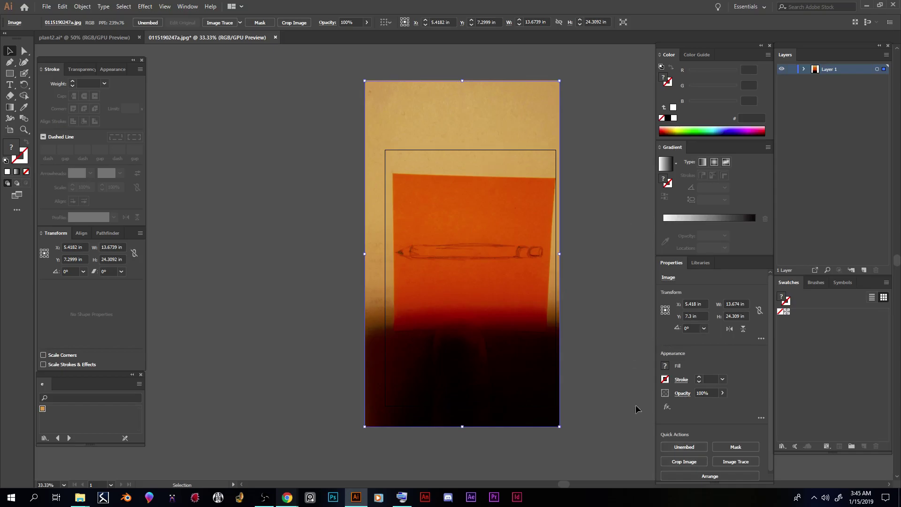
Step: Check the user-defined swatch libraries and set the fill to the orange swatch E8A34F from library e
left_click(782, 446)
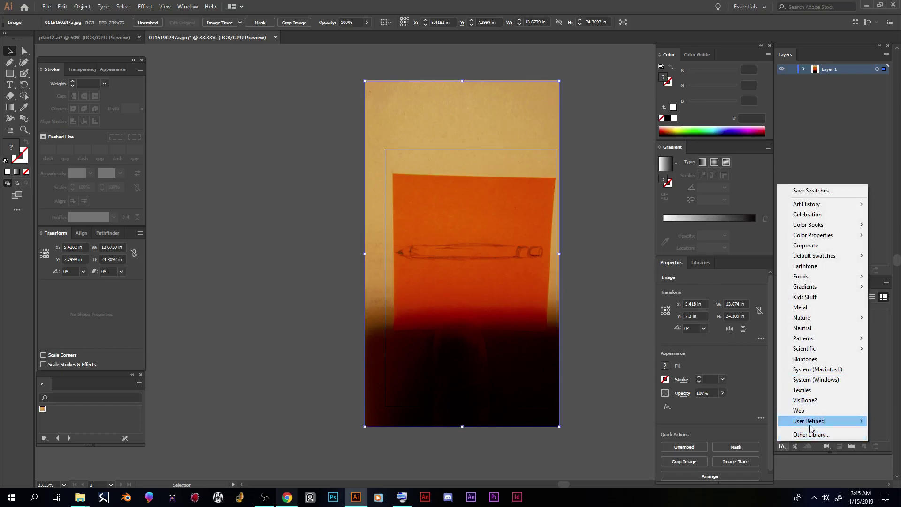
mouse_move(802, 425)
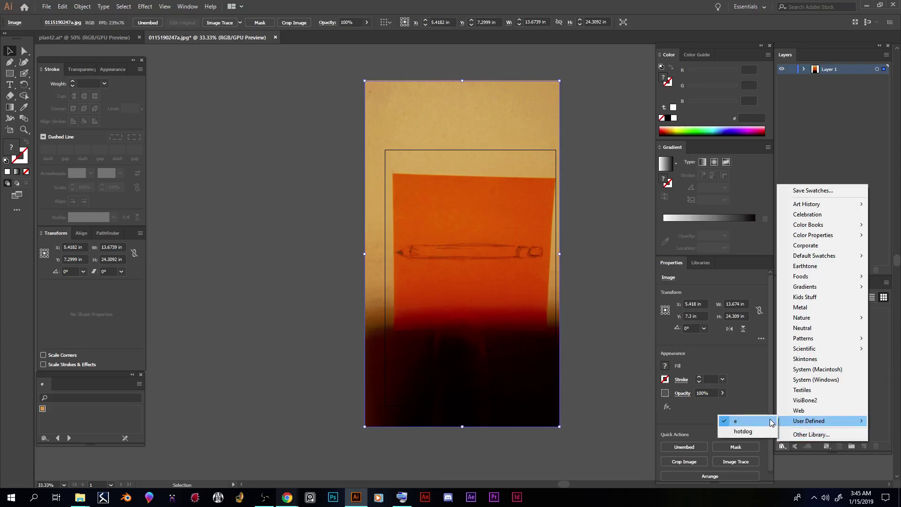
mouse_move(91, 374)
left_mouse_down()
mouse_move(227, 327)
mouse_move(227, 261)
mouse_move(183, 323)
mouse_move(97, 384)
mouse_move(103, 376)
left_mouse_up()
left_click(191, 294)
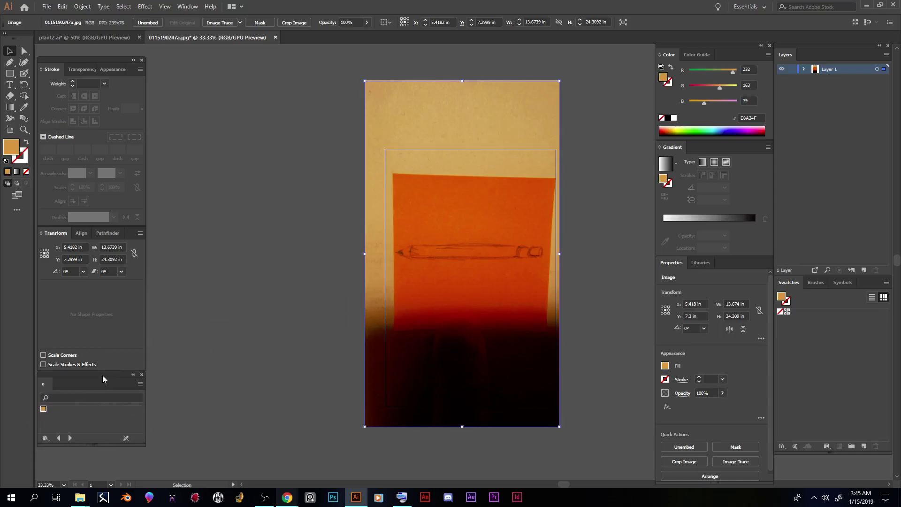
Step: Draw a rectangle about 8.09 × 0.84 in over the body of the sketched pencil
left_click(9, 74)
key("ctrl+plus")
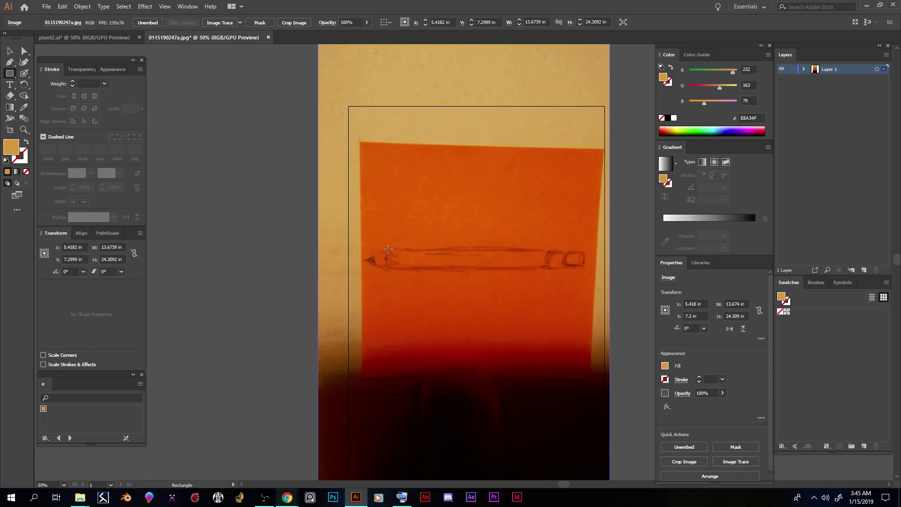
mouse_move(388, 249)
left_mouse_down()
mouse_move(415, 265)
mouse_move(560, 267)
left_mouse_up()
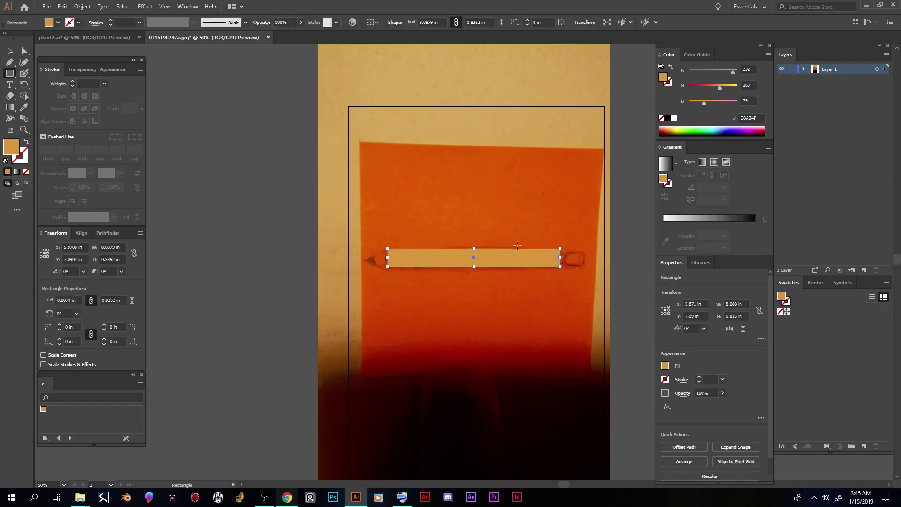
Step: Make two copies of the pencil body rectangle, one shifted down to Y 7.3 in and one shifted up to Y 6.88 in
left_click(24, 50)
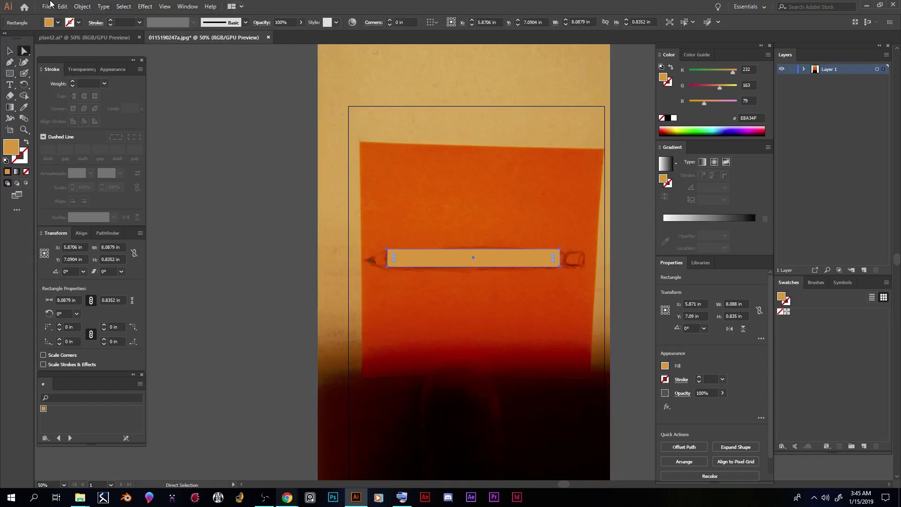
left_click(64, 6)
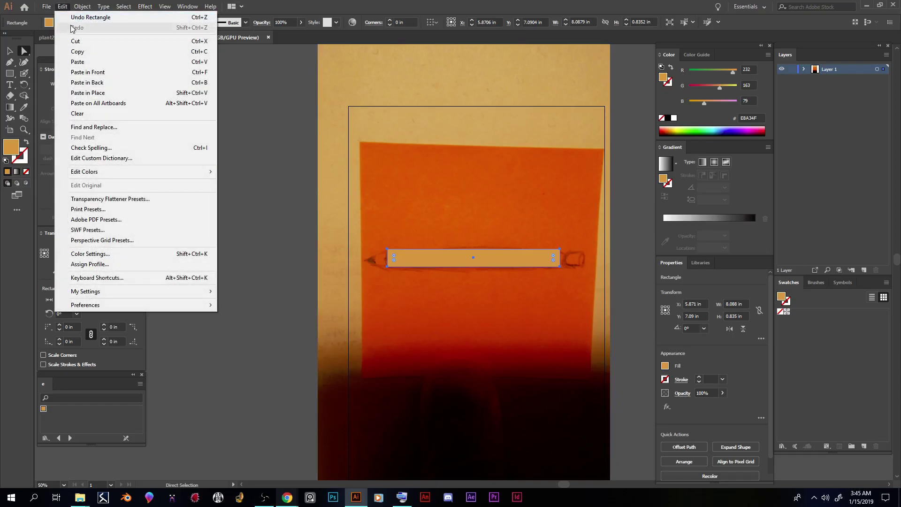
left_click(443, 258)
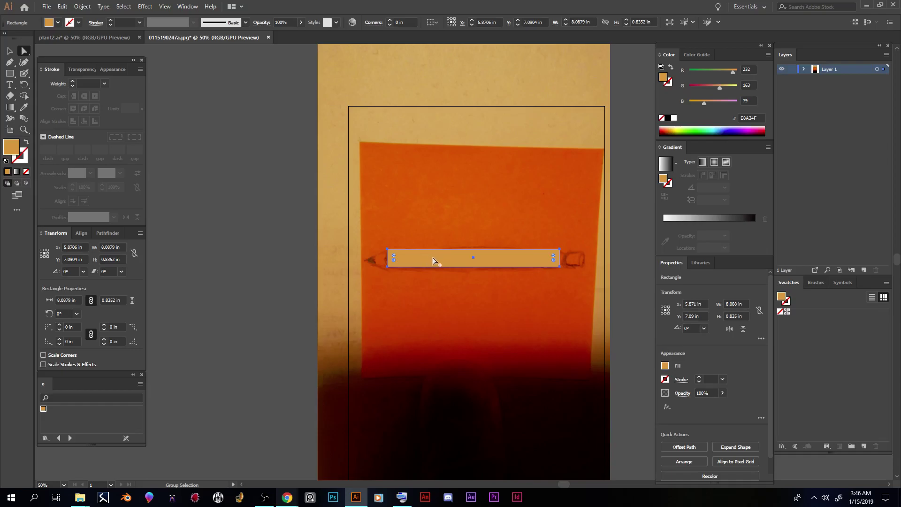
left_click_drag(432, 257, 432, 261)
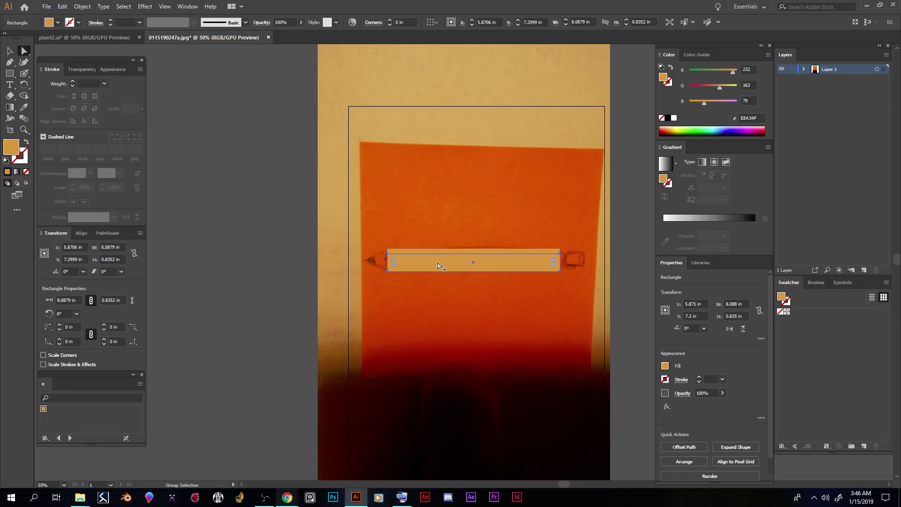
left_click_drag(437, 261, 437, 255)
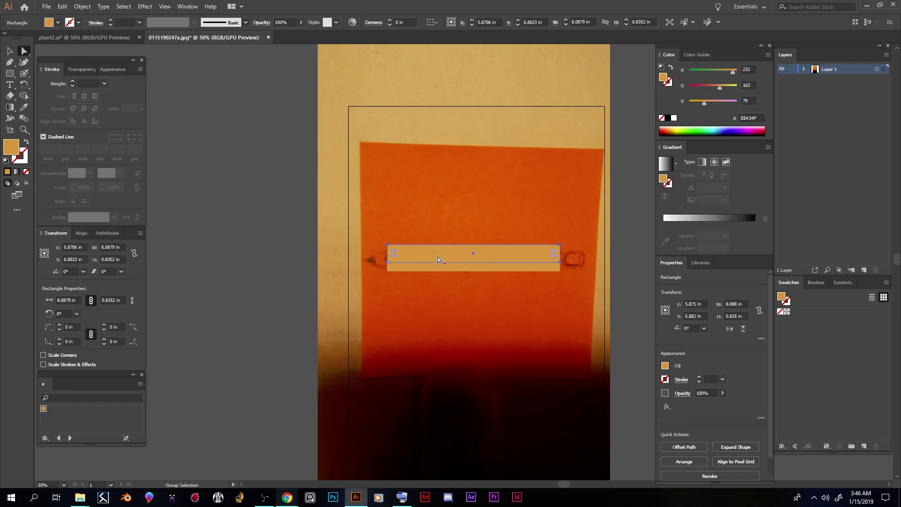
Step: Send the upper rectangle copy to the back of the stacking order
left_click(414, 262)
right_click(414, 254)
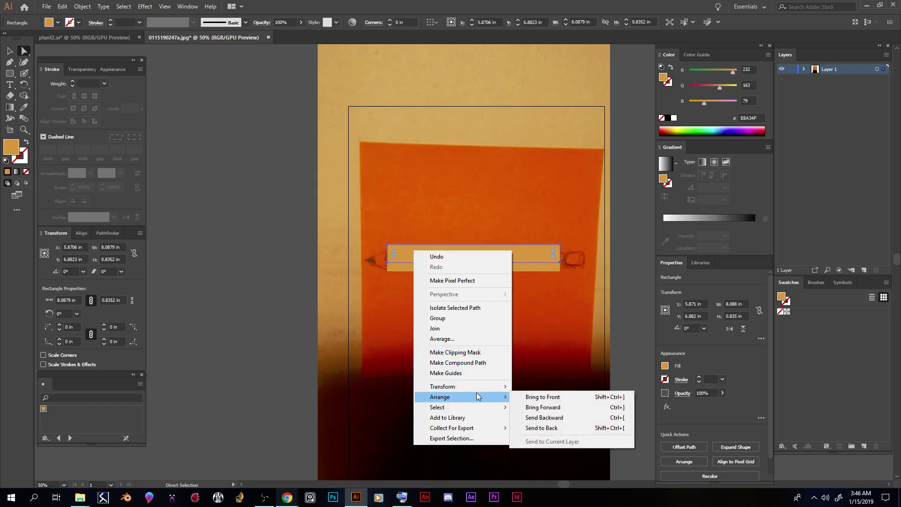
left_click(397, 264)
left_click(410, 250)
right_click(410, 250)
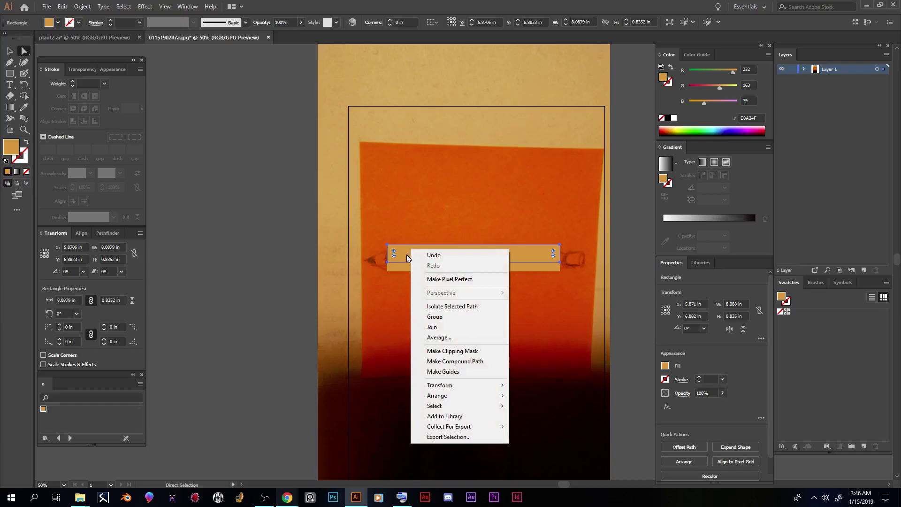
mouse_move(478, 397)
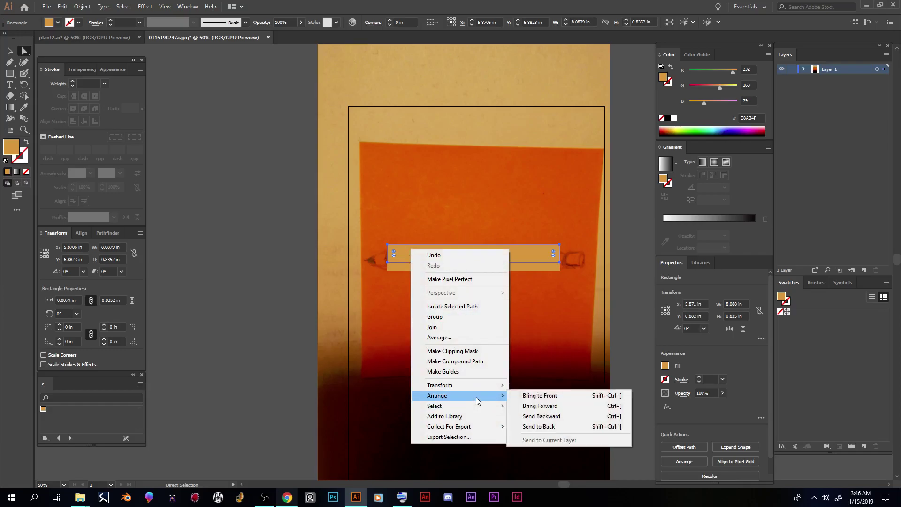
left_click(551, 427)
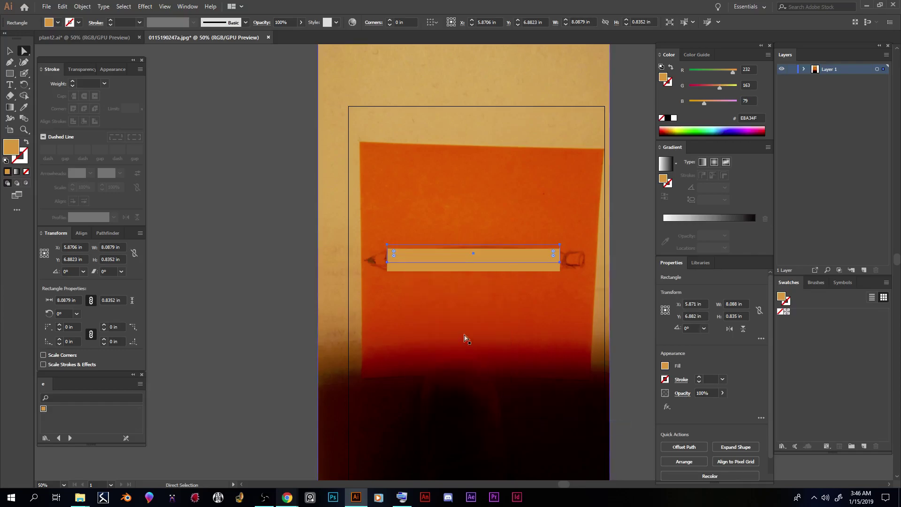
Step: Send the lower rectangle copy to the back of the stacking order
right_click(417, 270)
mouse_move(477, 416)
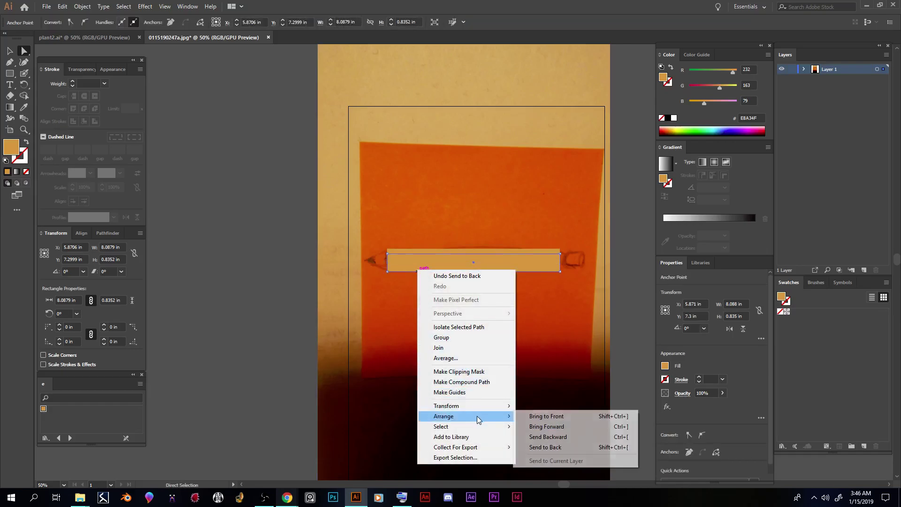
left_click(563, 447)
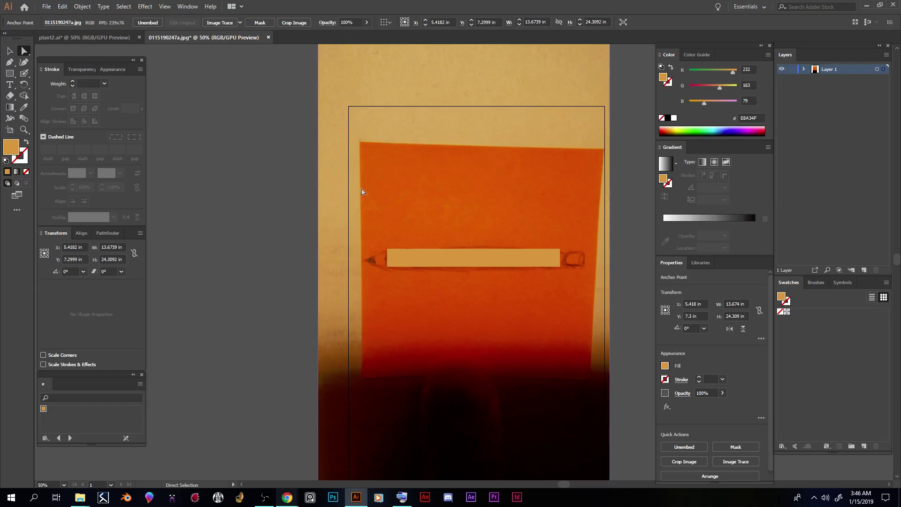
Step: Select only the sketch image and cut it from Layer 1
left_click(261, 147)
key("v")
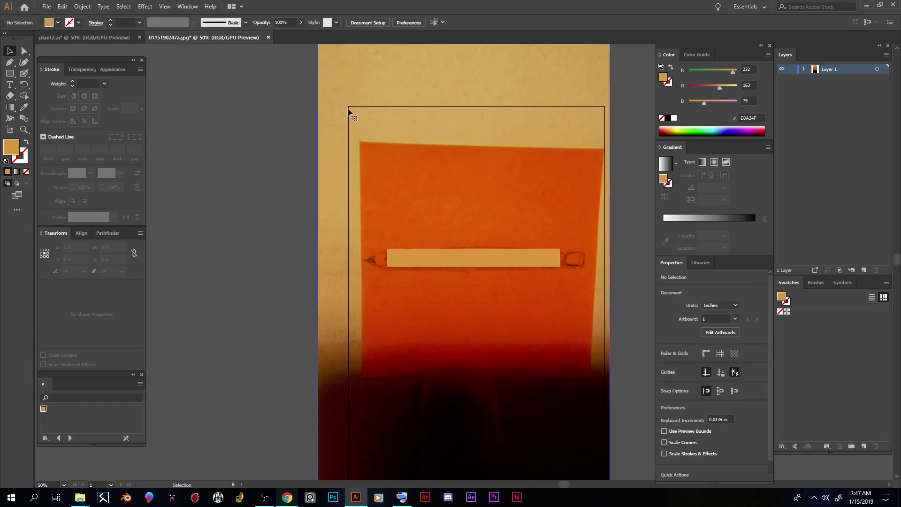
left_click(332, 143)
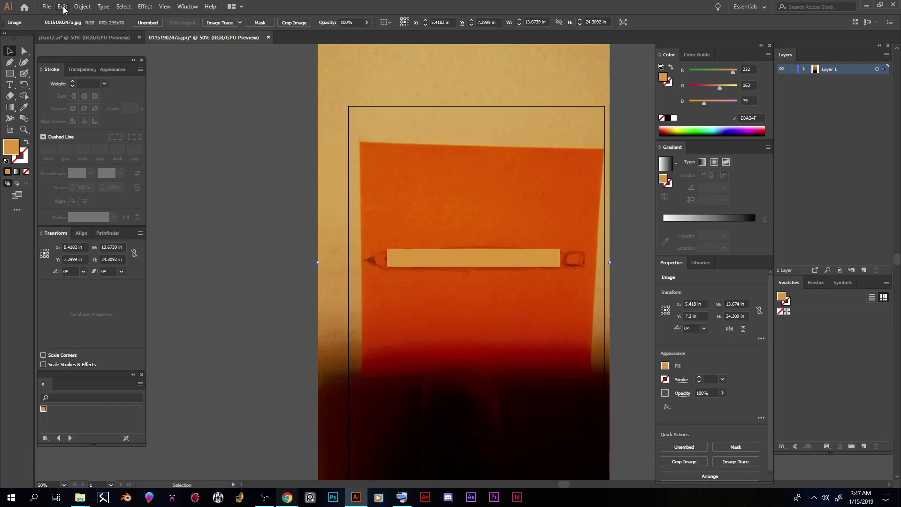
left_click(273, 167)
left_click(342, 154)
left_click(62, 7)
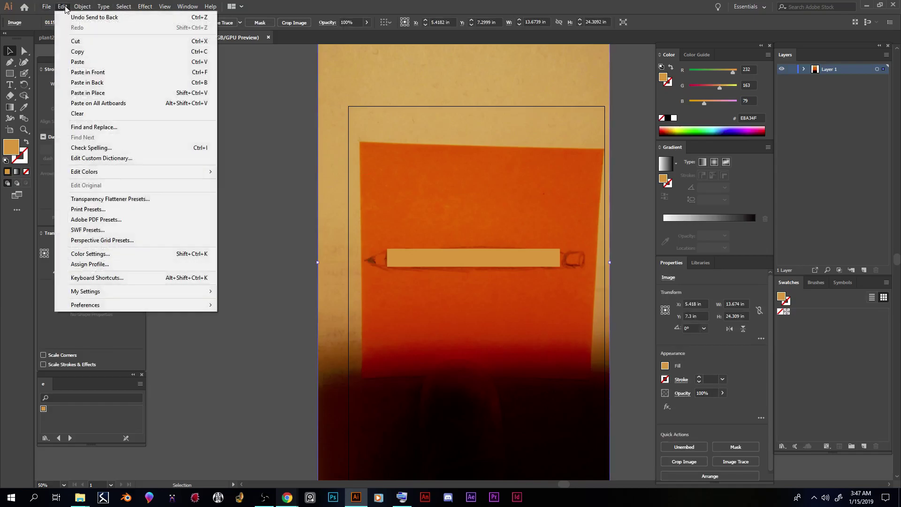
left_click(78, 43)
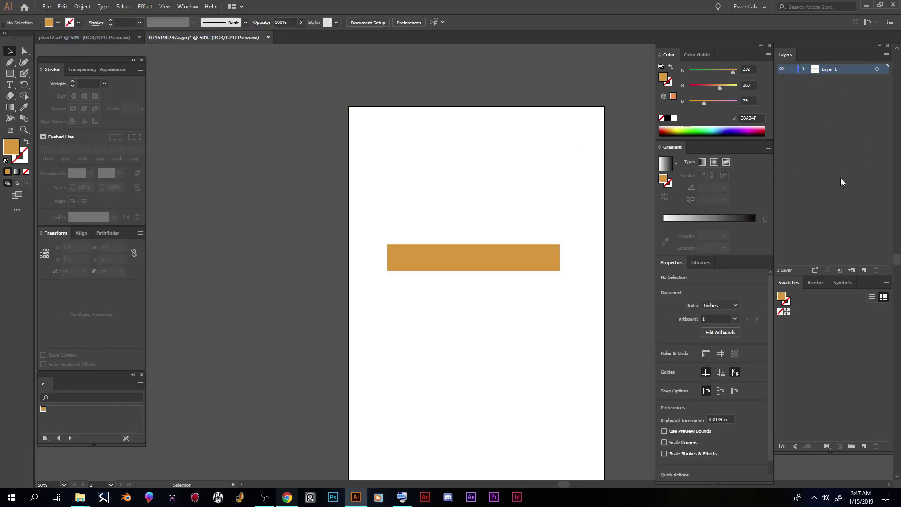
Step: Create a new layer below Layer 1 and paste the cut sketch image in place on it
left_click(865, 270)
left_click_drag(832, 71, 826, 79)
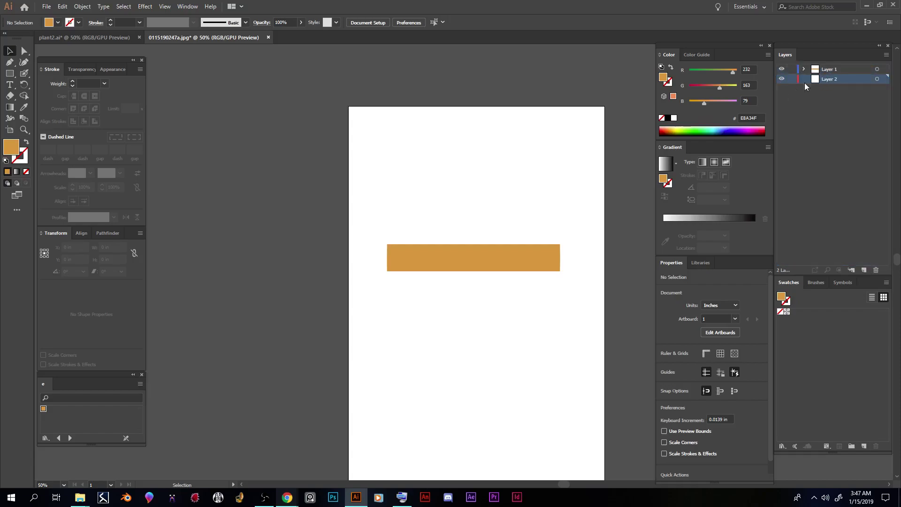
left_click(63, 6)
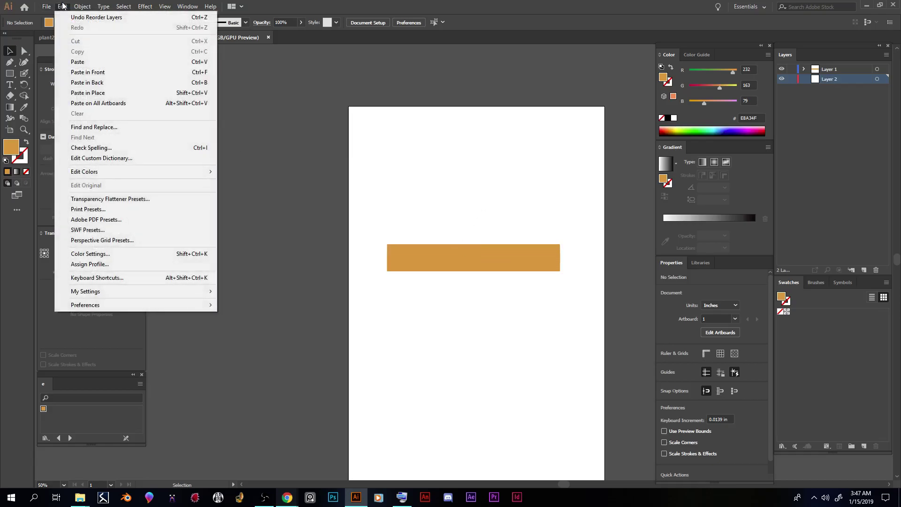
left_click(101, 97)
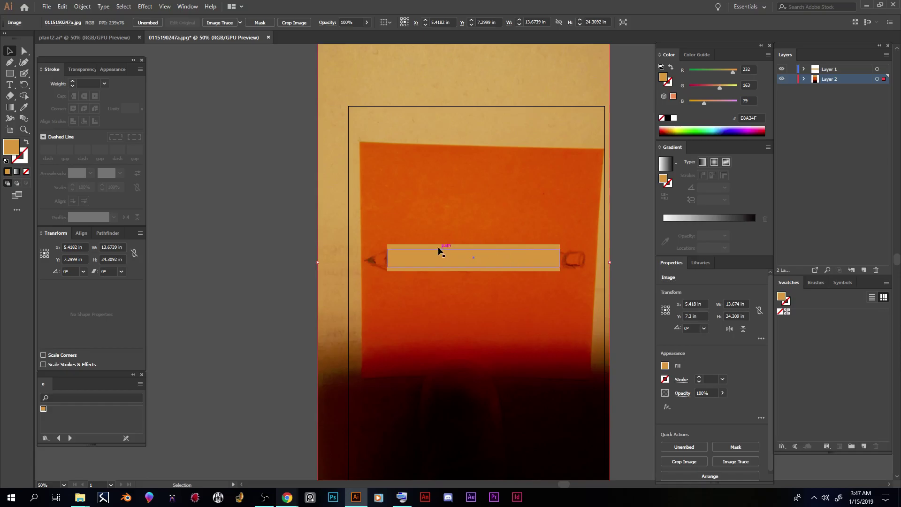
Step: Lock Layer 2 containing the sketch image and rename Layer 1 as drawing
left_click(792, 79)
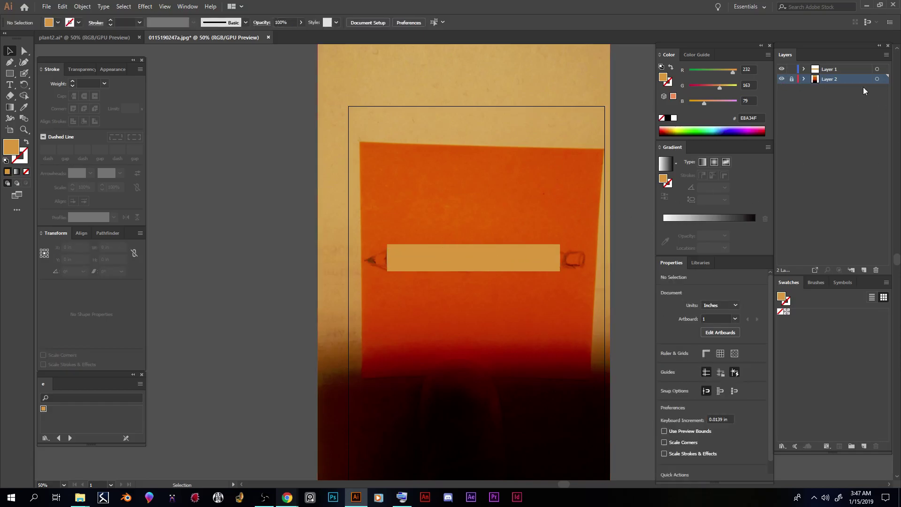
left_click(838, 71)
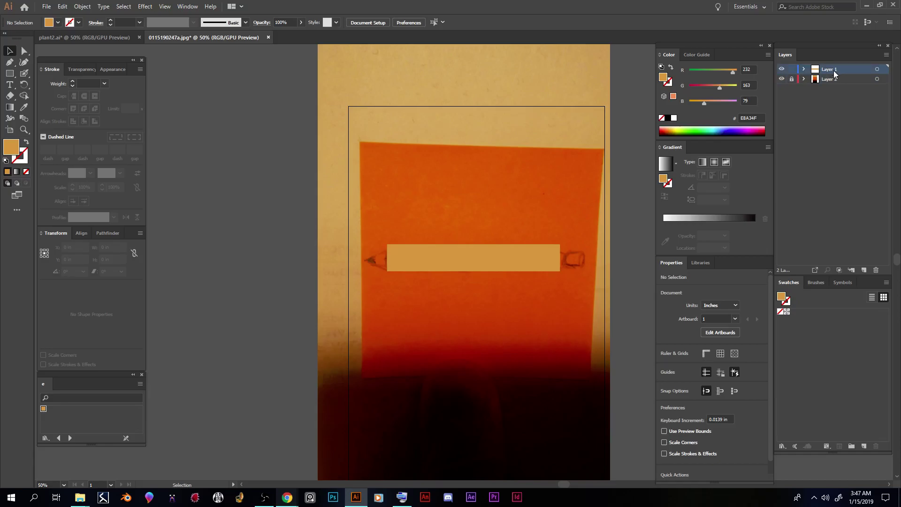
double_click(834, 69)
type("drawing")
key("Return")
Step: Rename Layer 2 as background
double_click(832, 78)
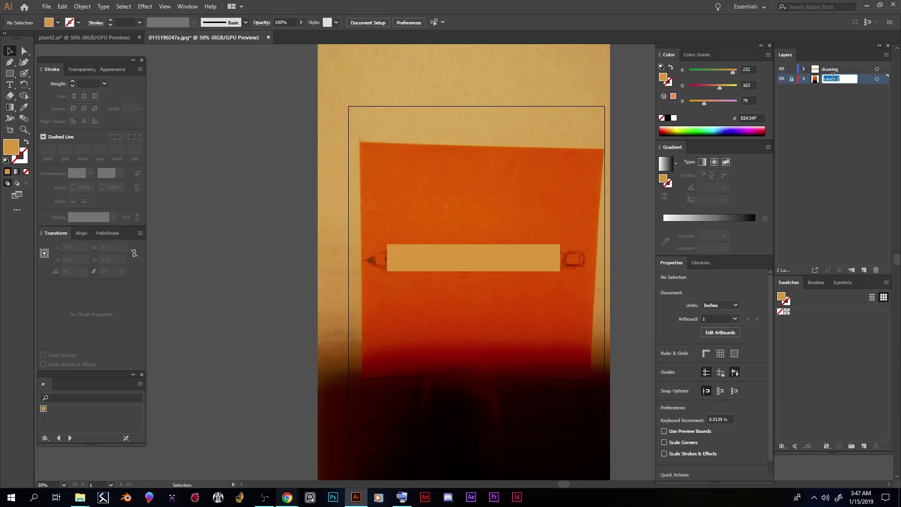
type("background")
key("Return")
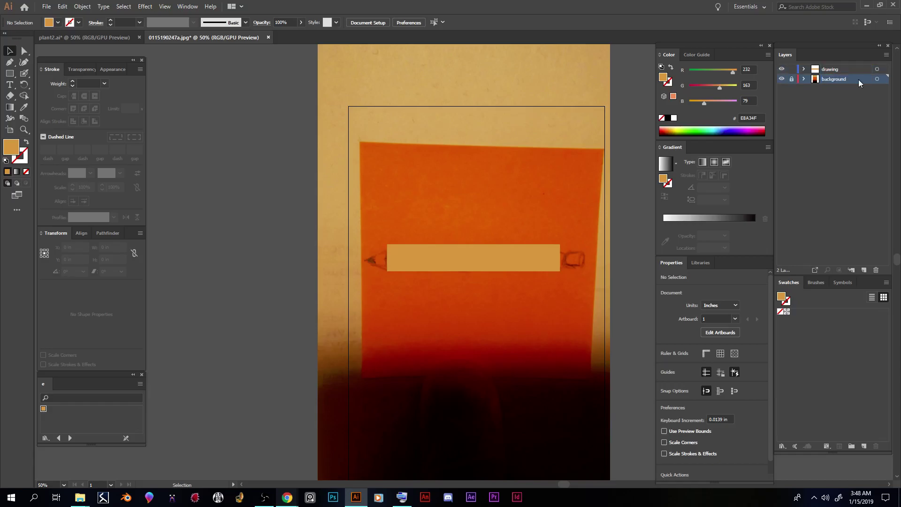
Step: Fill the upper rectangle copy with a lighter tan, RGB 252, 198, 139
left_click(415, 253)
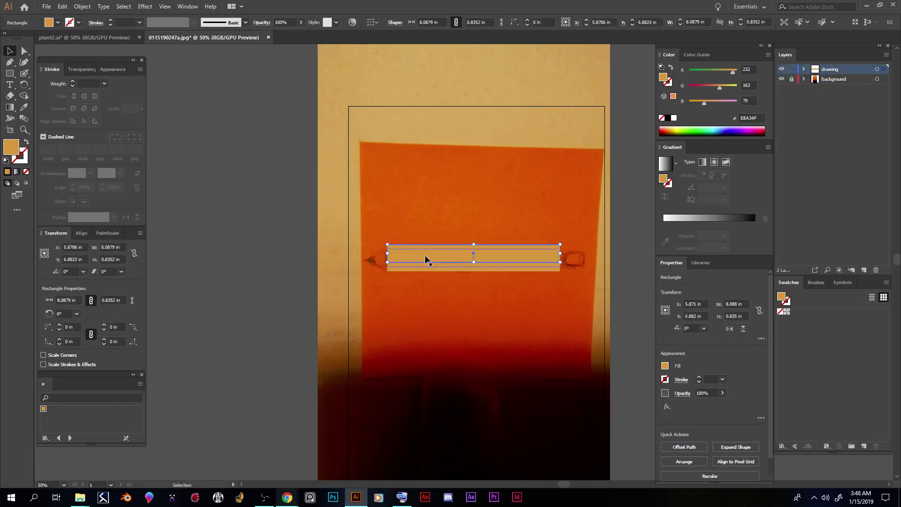
left_click(448, 268)
left_click(448, 249)
left_click(447, 245)
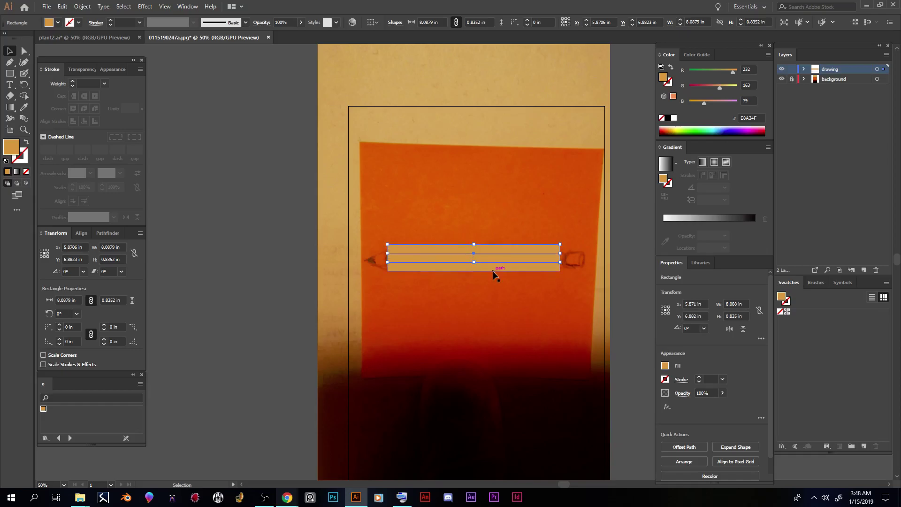
double_click(12, 148)
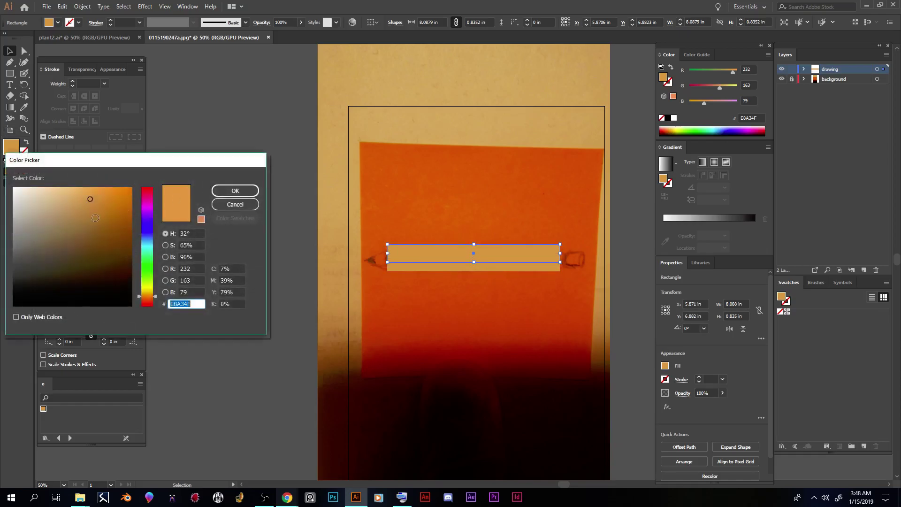
mouse_move(88, 199)
left_mouse_down()
mouse_move(68, 188)
mouse_move(81, 186)
mouse_move(67, 186)
left_mouse_up()
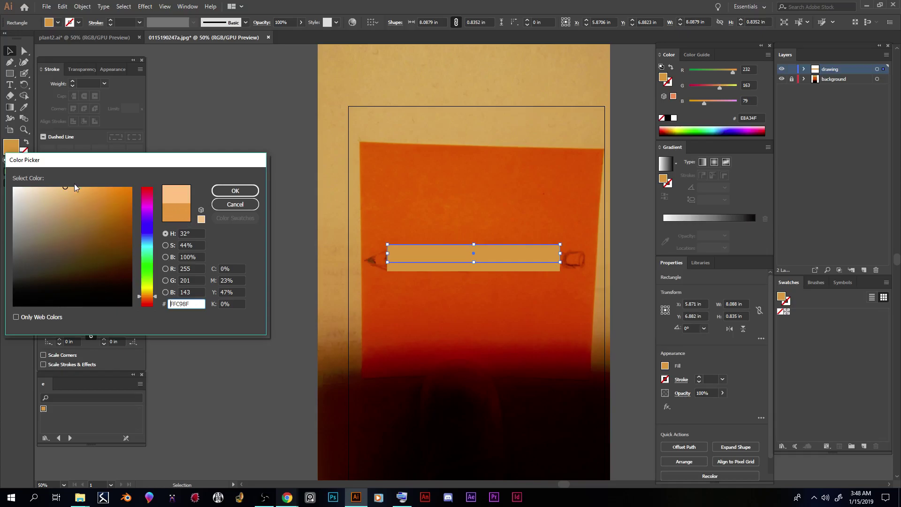
left_click_drag(64, 186, 66, 189)
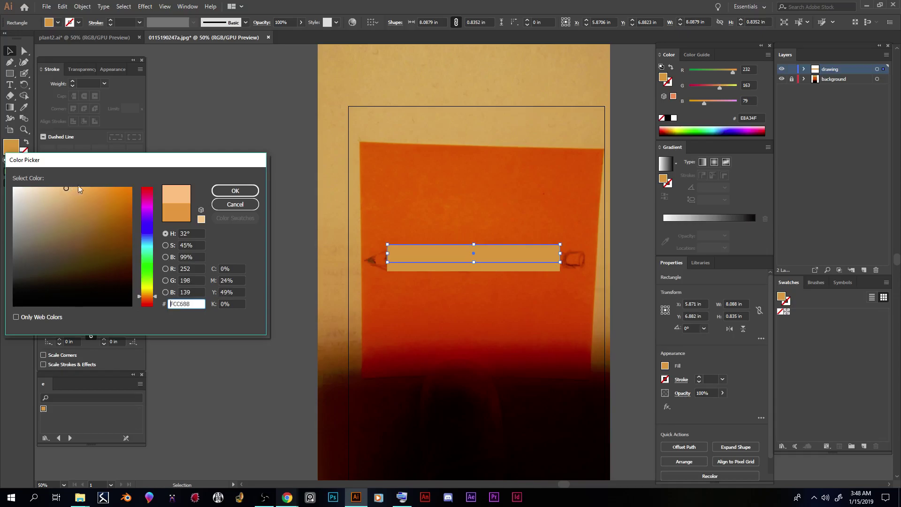
left_click(235, 191)
Step: Fill the lower rectangle copy with the darker brown C6853E
left_click_drag(429, 263, 427, 271)
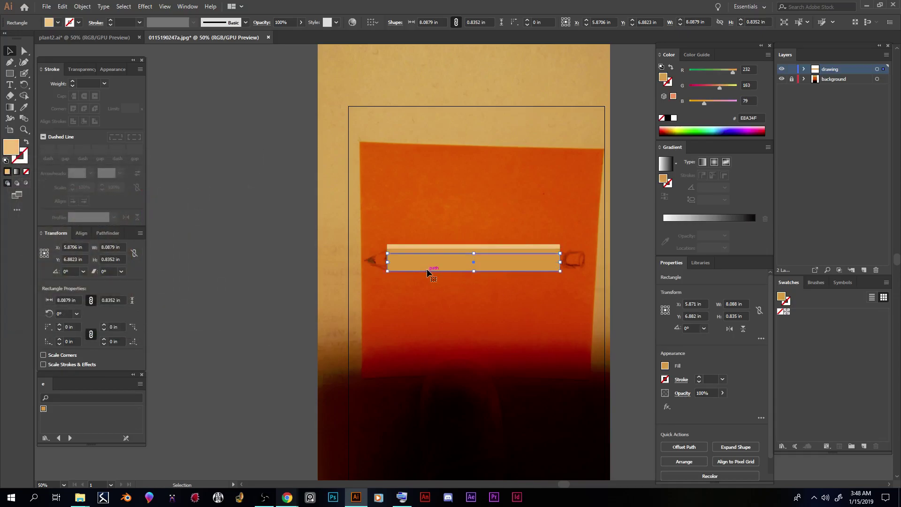
double_click(11, 147)
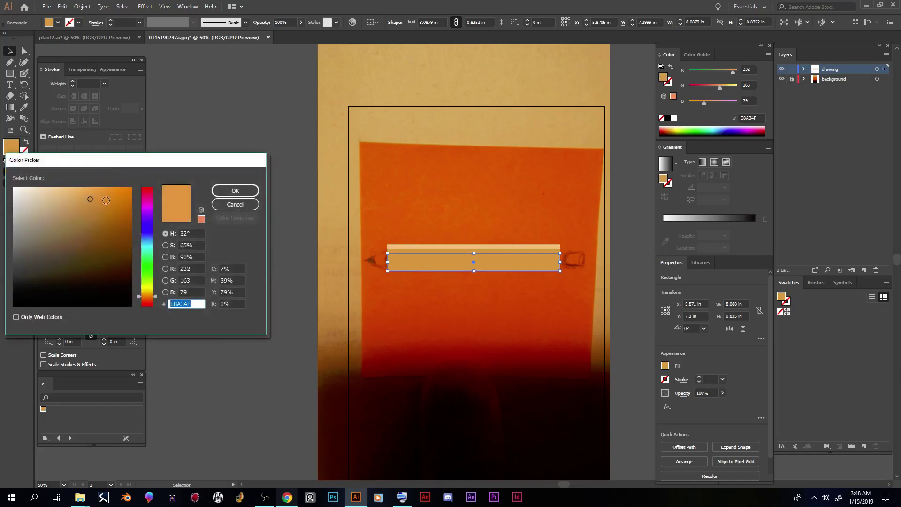
left_click_drag(90, 199, 95, 213)
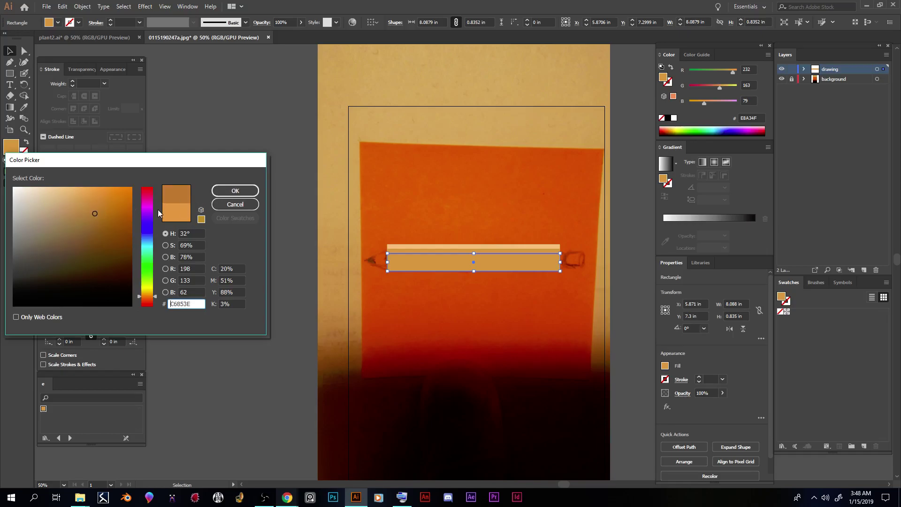
left_click(235, 191)
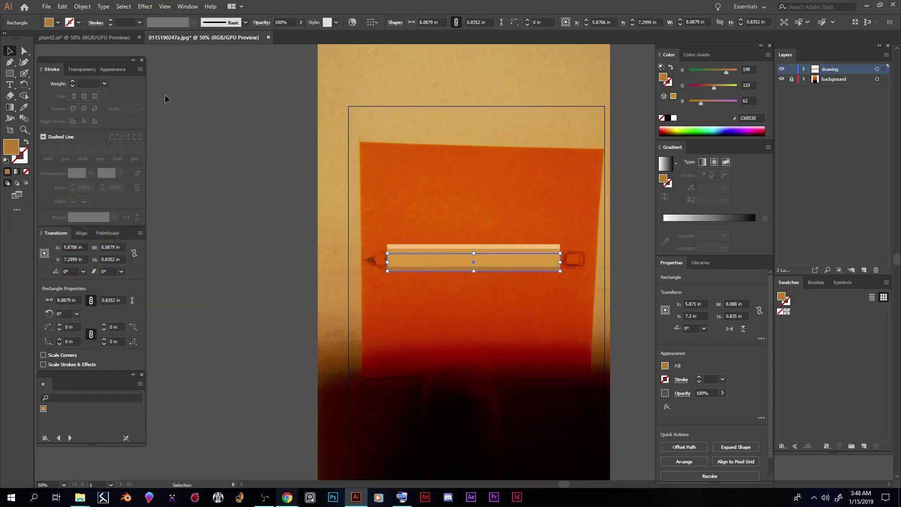
Step: Shorten the middle rectangle from its lower edge to a height of about 0.52 in
key("ctrl+1")
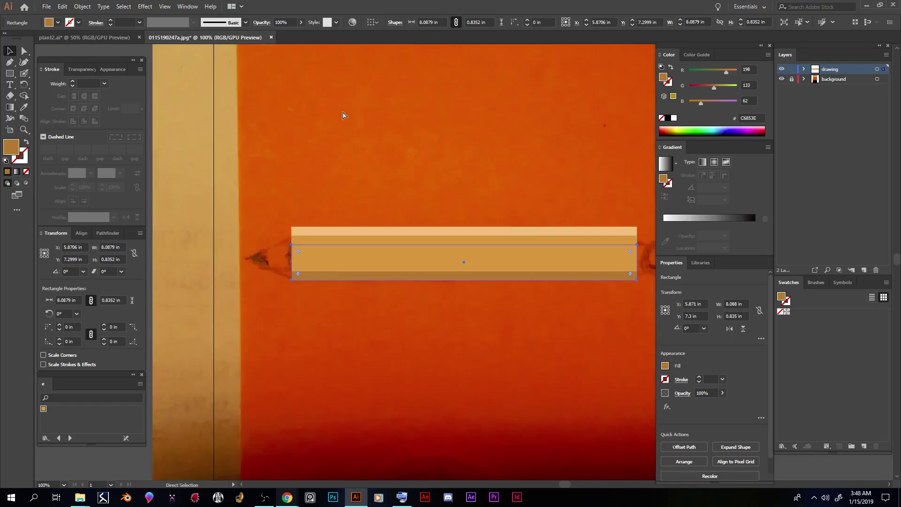
key("ctrl+minus")
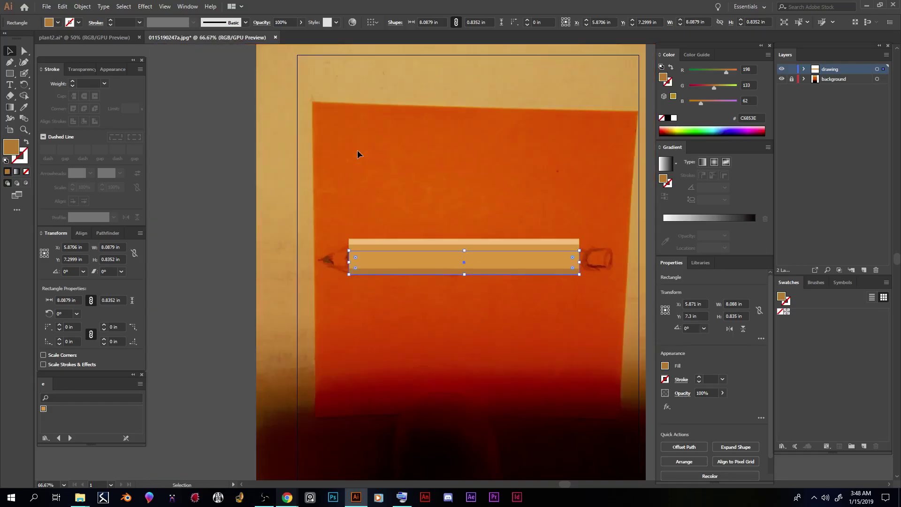
left_click(407, 246)
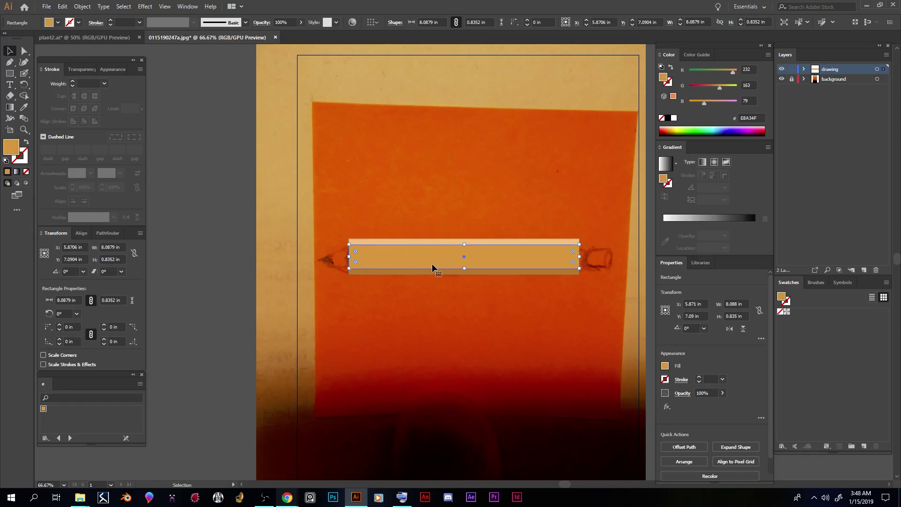
left_click_drag(464, 268, 464, 259)
Step: Nudge the dark brown rectangle upward to Y 7.1332 in
left_click(461, 270)
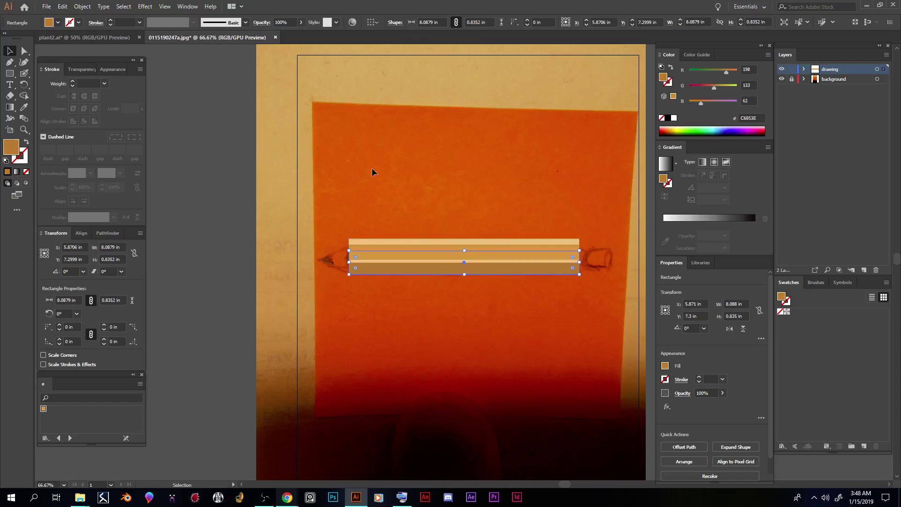
key("Up")
key("Up")
key("Up")
key("Up")
key("Up")
key("Up")
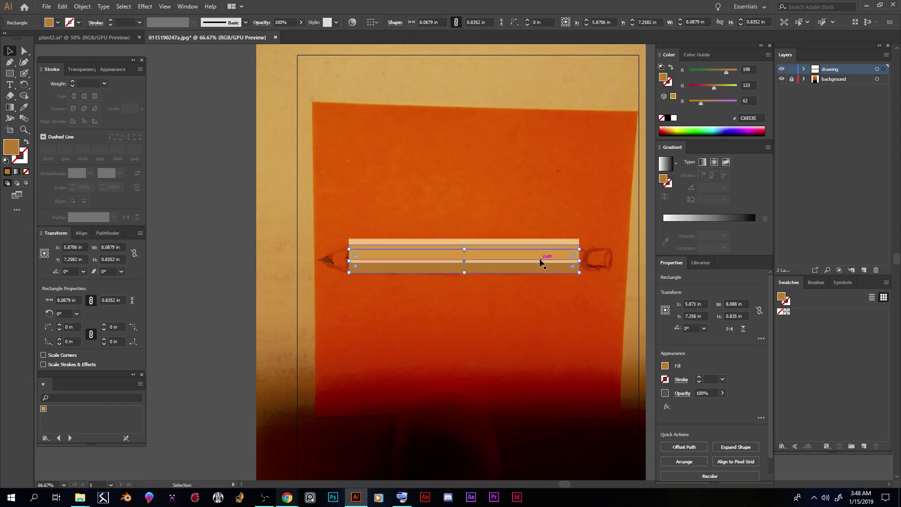
key("Up")
key("Up")
key("Up")
key("Up")
key("Up")
key("Up")
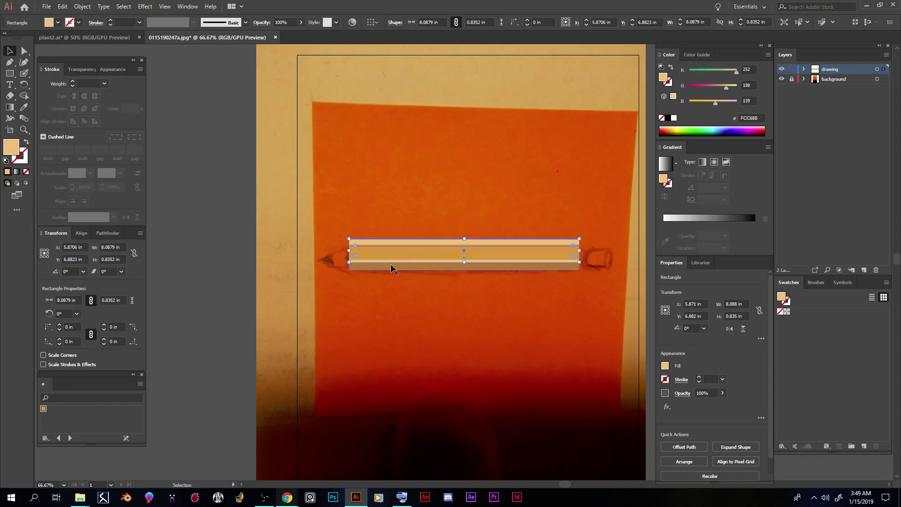
Step: Send the light tan rectangle to the back of the stacking order
key("ctrl+plus")
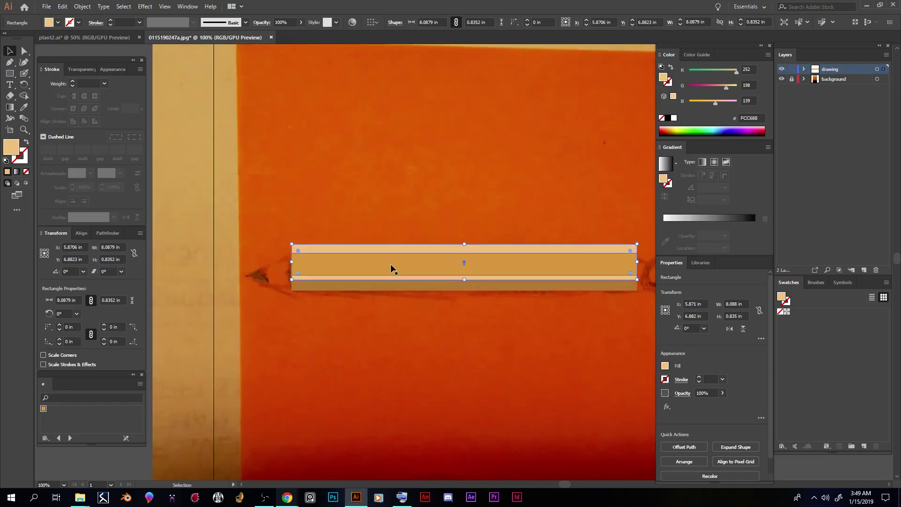
right_click(317, 280)
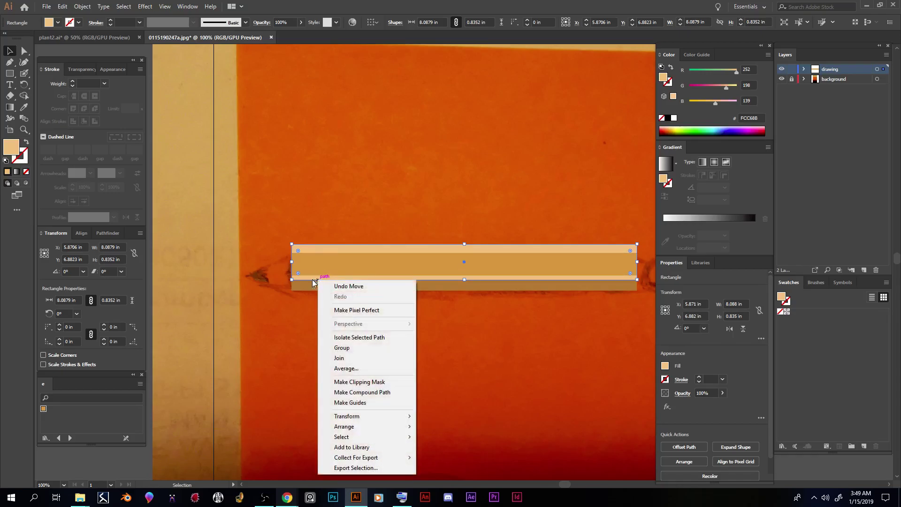
mouse_move(366, 426)
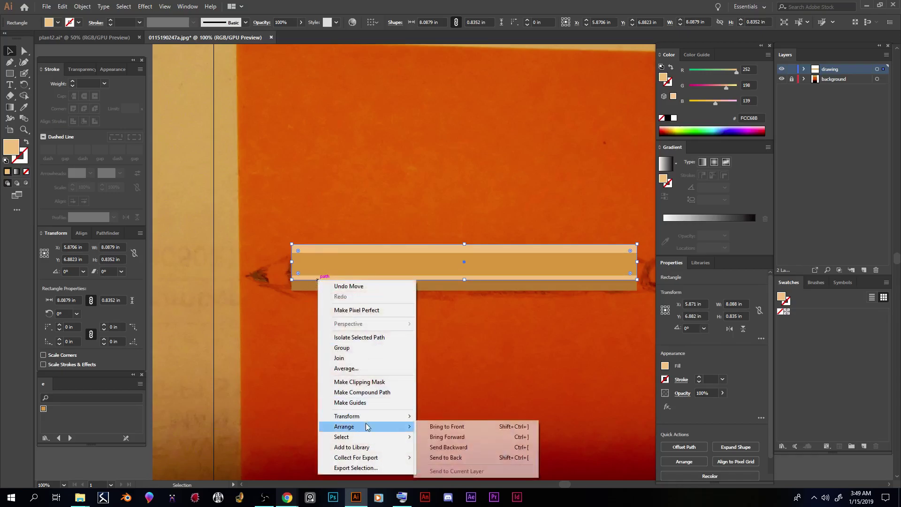
left_click(448, 457)
Step: Nudge the dark brown rectangle further upward to about Y 7.04 in, narrowing the visible shadow band
left_click(467, 286)
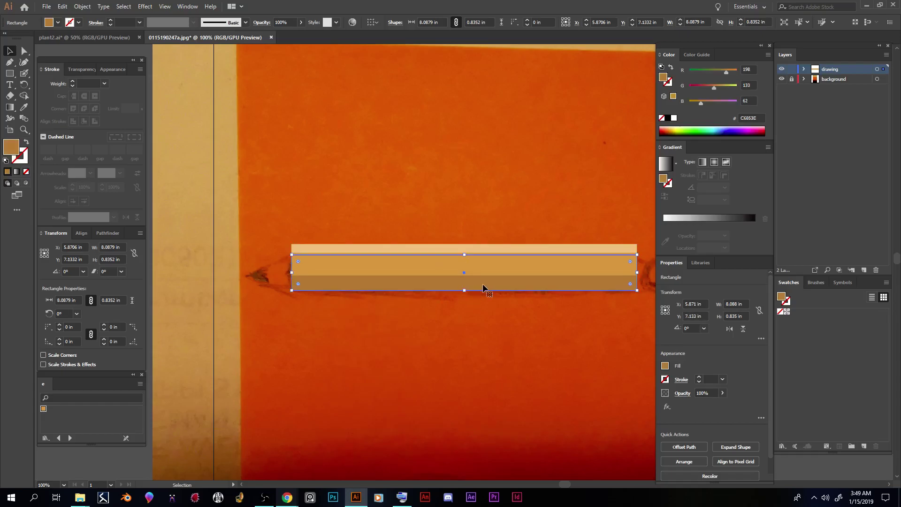
key("Up")
key("Up")
key("Up")
key("Up")
key("Up")
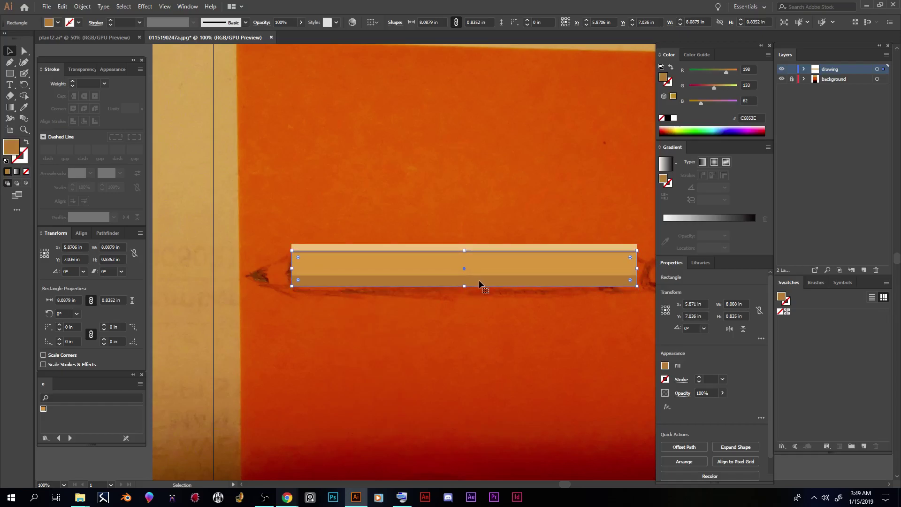
key("Up")
Step: Shorten the dark brown rectangle from its upper edge to about 0.69 in high and nudge it up slightly
left_click(430, 259)
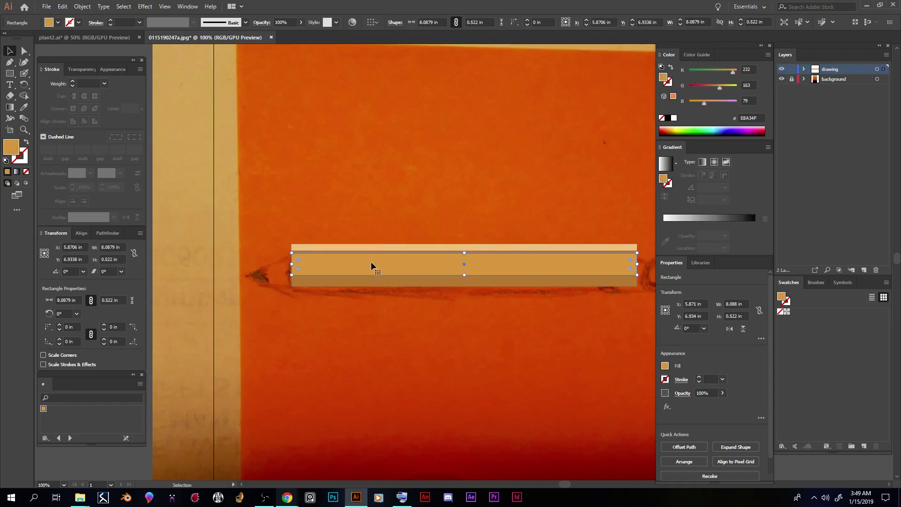
left_click(451, 283)
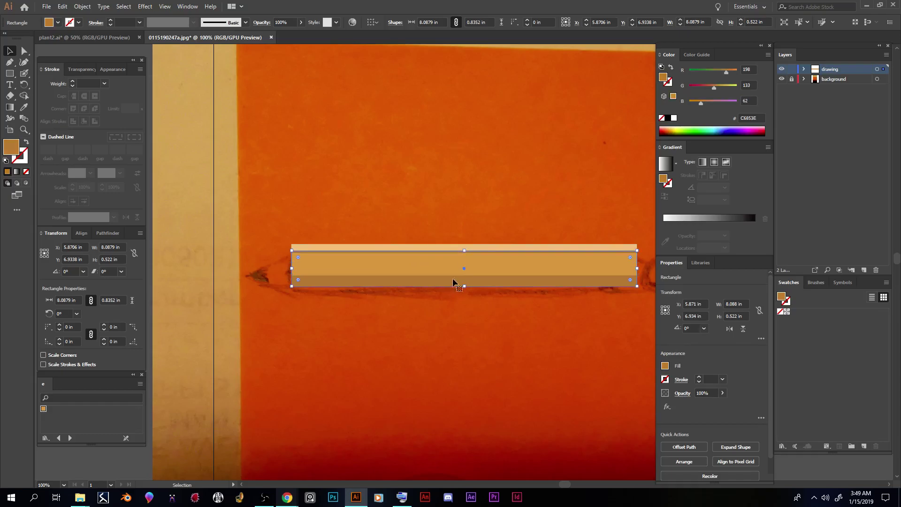
left_click_drag(464, 251, 464, 256)
key("Up")
key("Up")
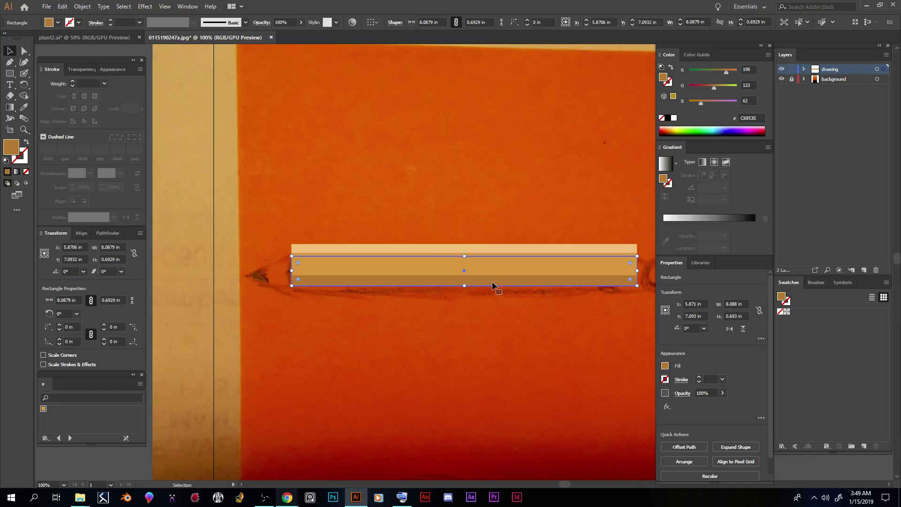
left_click(511, 209)
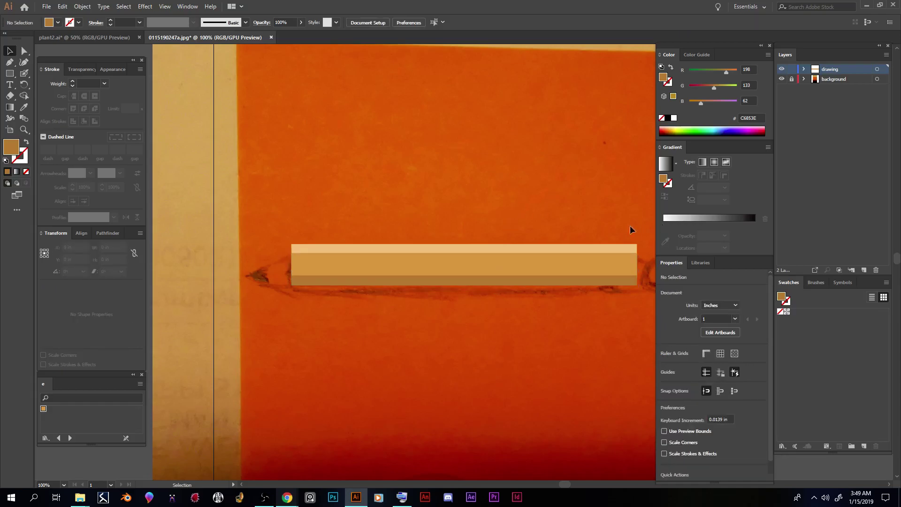
Step: Duplicate the three pencil body rectangles with the copy shifted about 1.12 in to the right, reaching the sketched eraser's end
key("ctrl+minus")
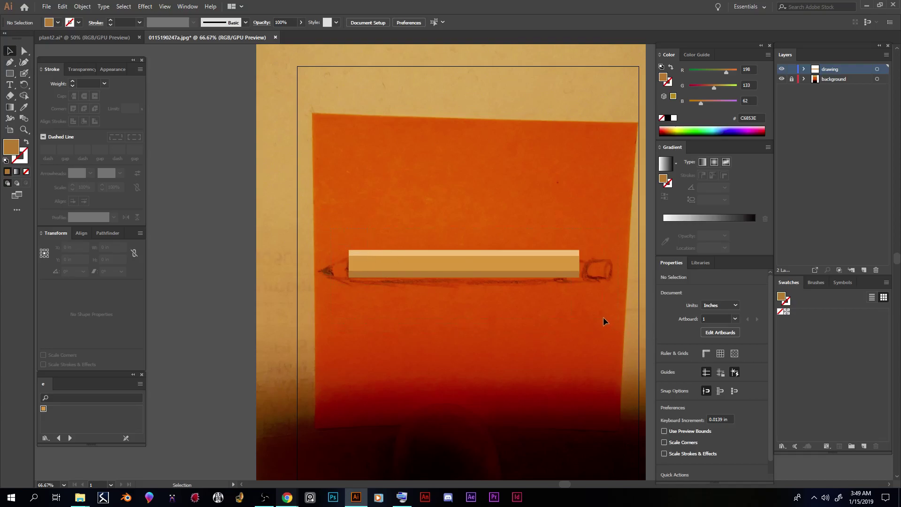
left_click_drag(585, 285, 443, 227)
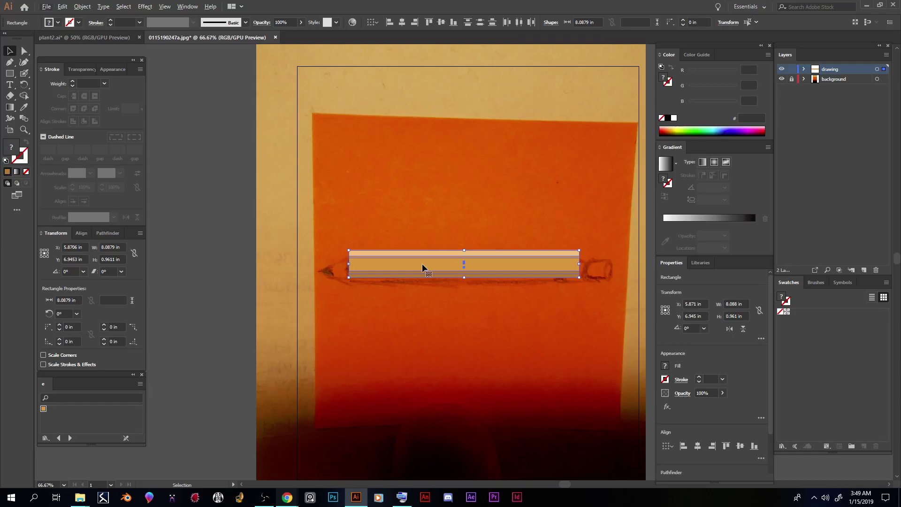
left_click_drag(434, 268, 468, 268)
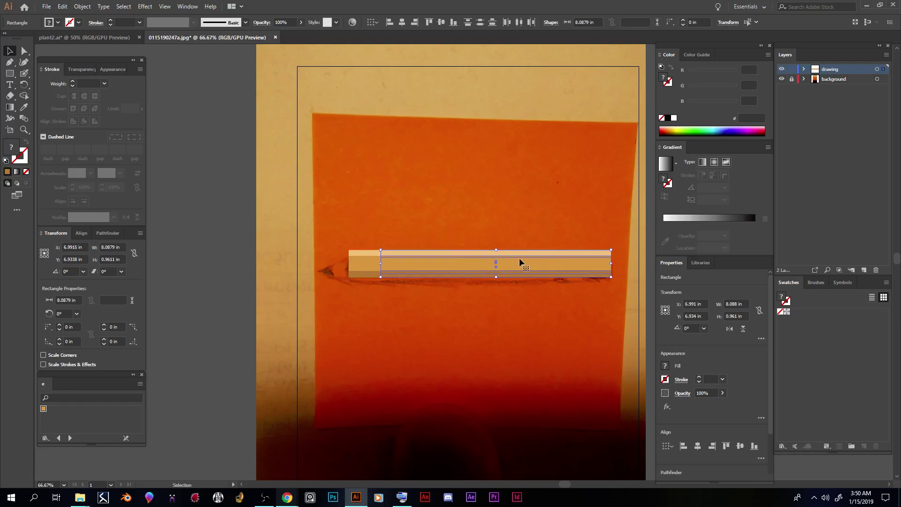
Step: Send the duplicated set of three rectangles to the back of the stacking order and deselect it
right_click(434, 264)
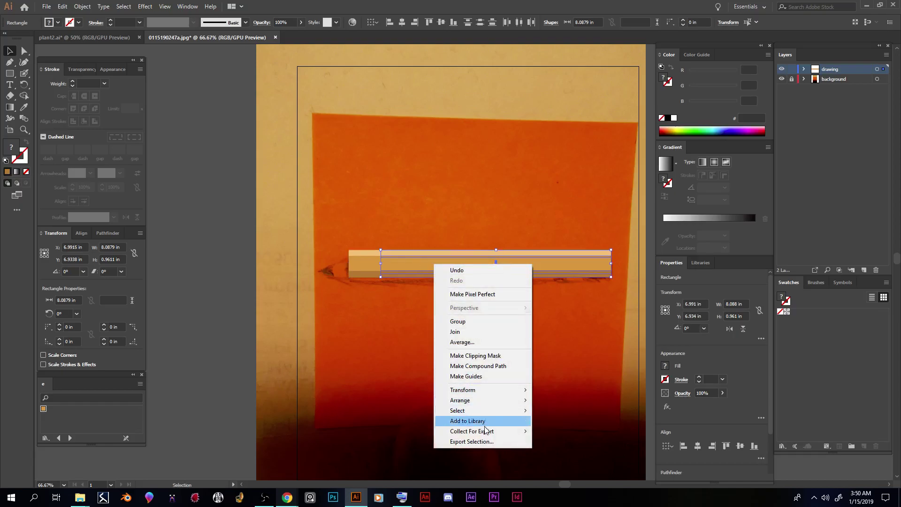
mouse_move(498, 402)
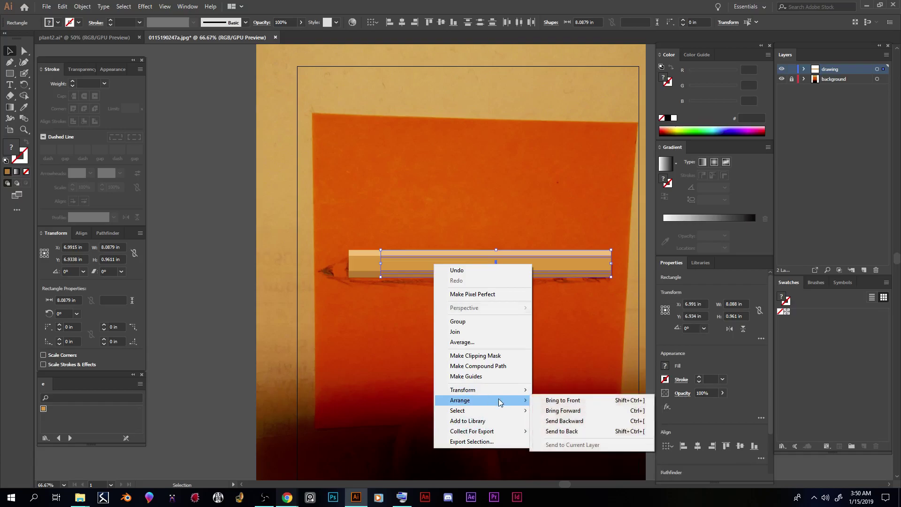
left_click(567, 431)
left_click(572, 228)
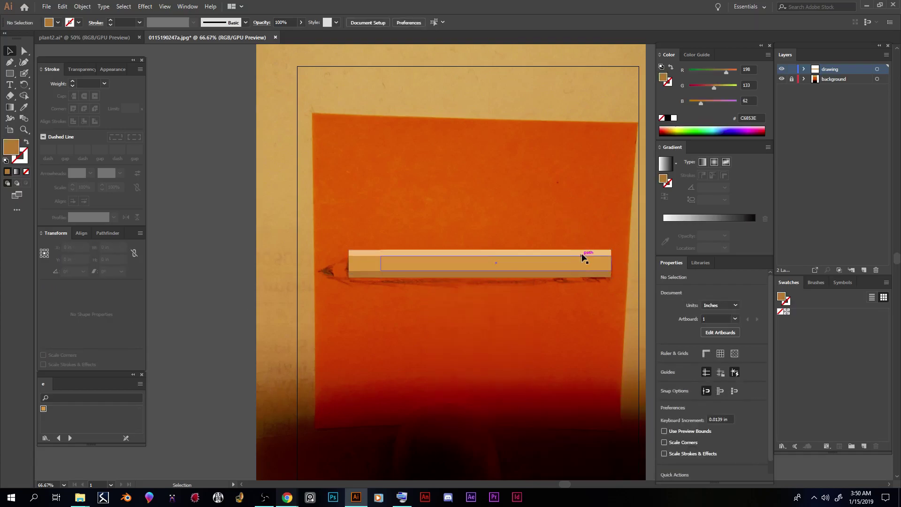
key("ctrl+equal")
key("ctrl+equal")
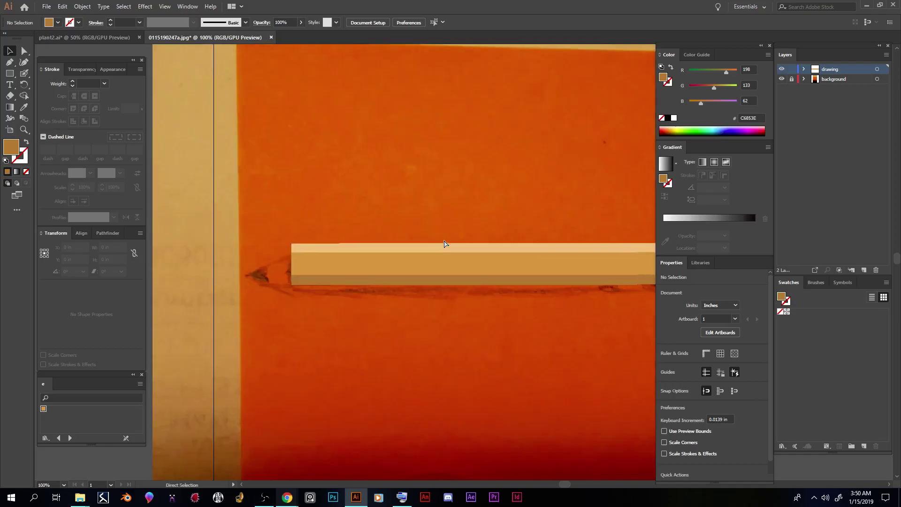
Step: Try nudging the duplicated set of three pencil rectangles down by 0.0139 in and compare its alignment with the originals
left_click(336, 237)
left_click(329, 230)
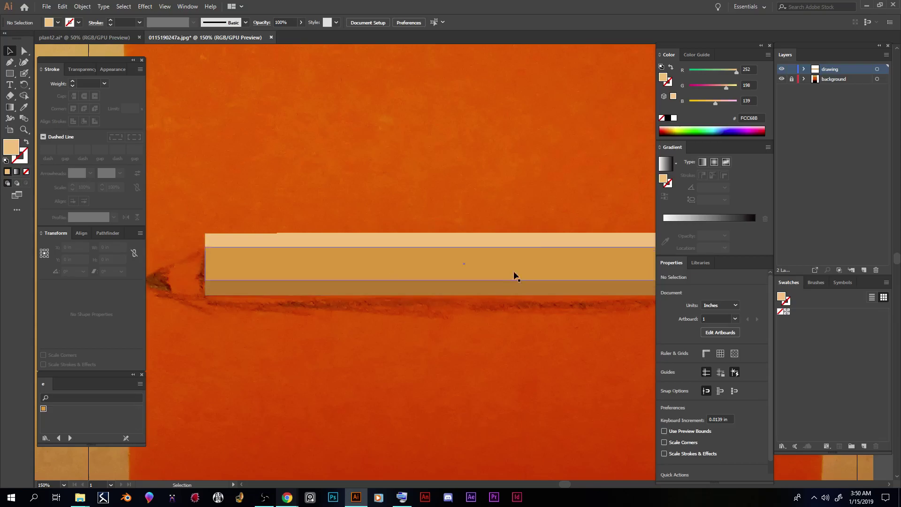
key("ctrl+minus")
key("ctrl+minus")
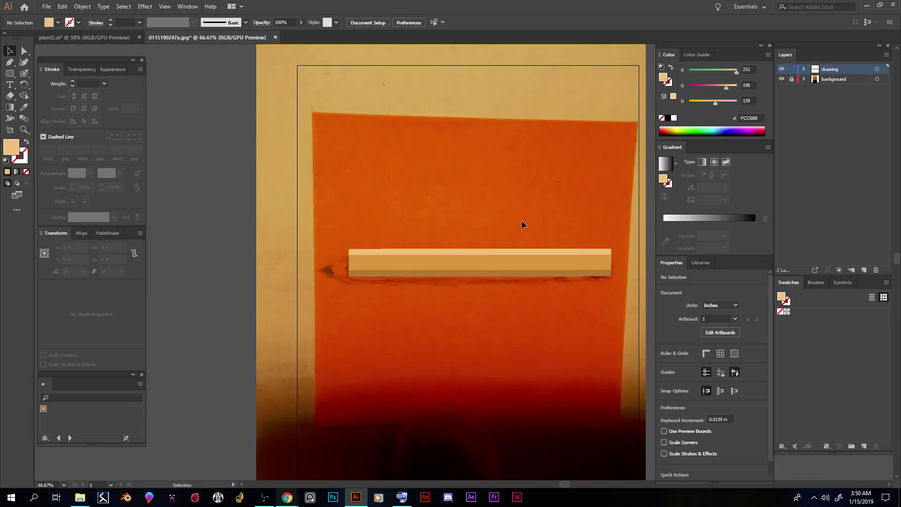
left_click(596, 257)
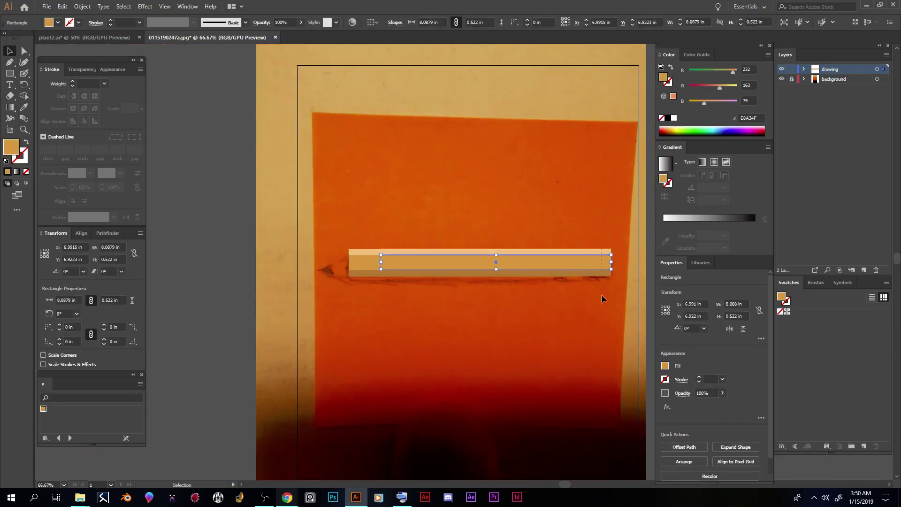
left_click_drag(601, 294, 601, 294)
key("Down")
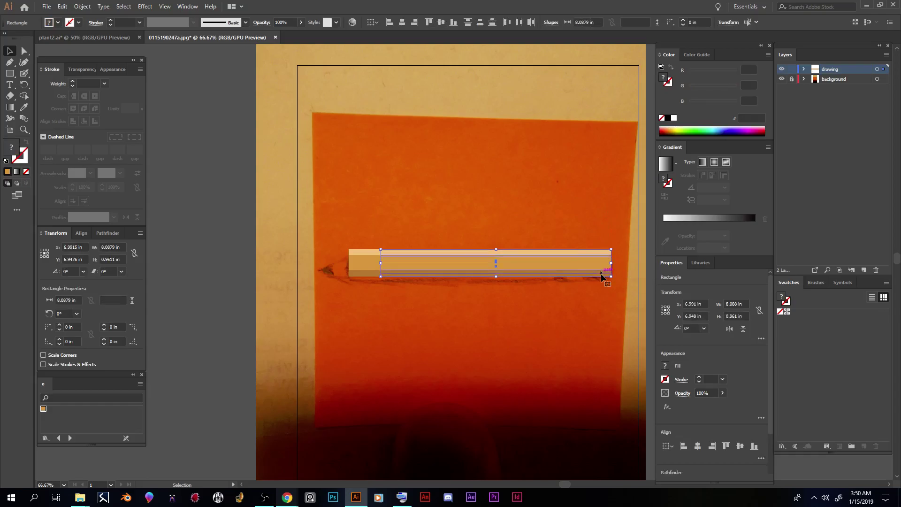
key("ctrl+equal")
key("ctrl+equal")
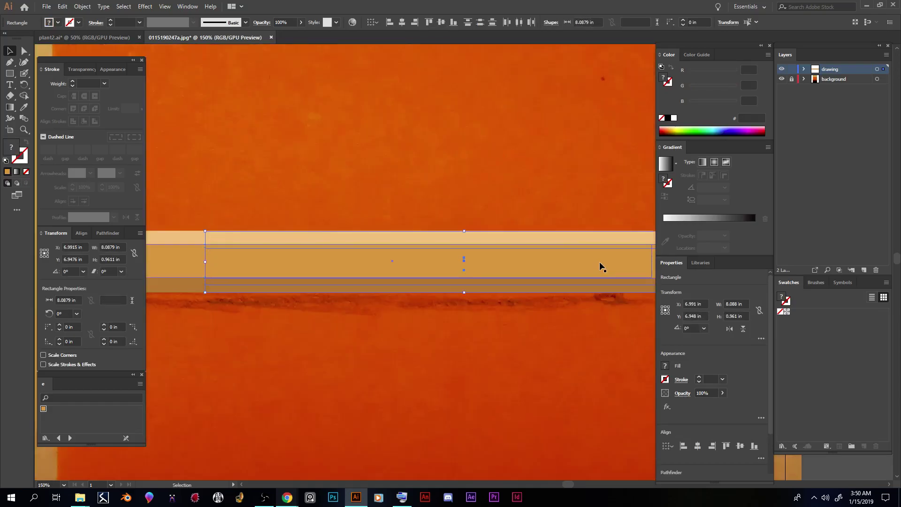
left_click(561, 197)
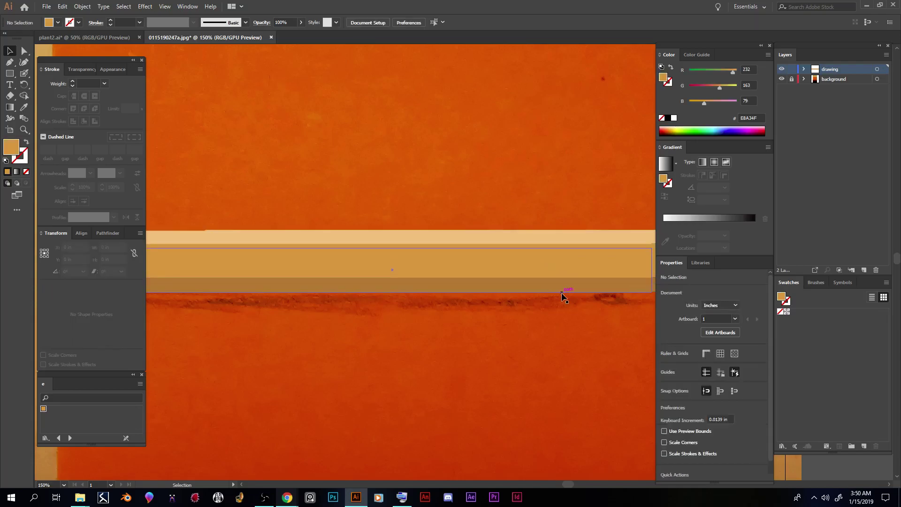
left_click(506, 234)
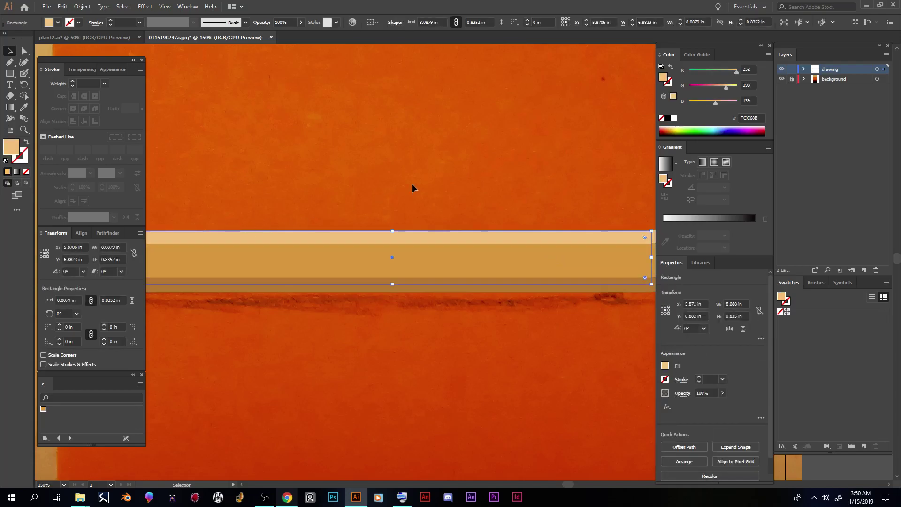
left_click(228, 220)
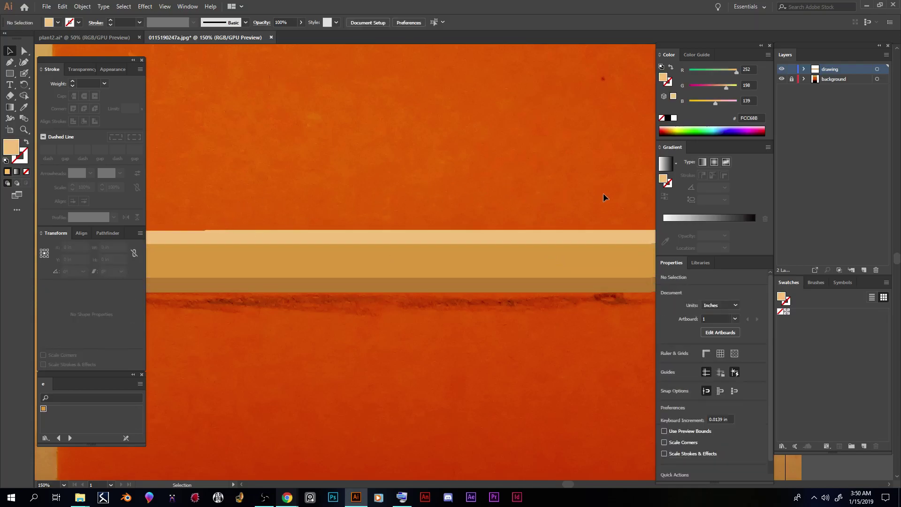
left_click(637, 244)
left_click(633, 208)
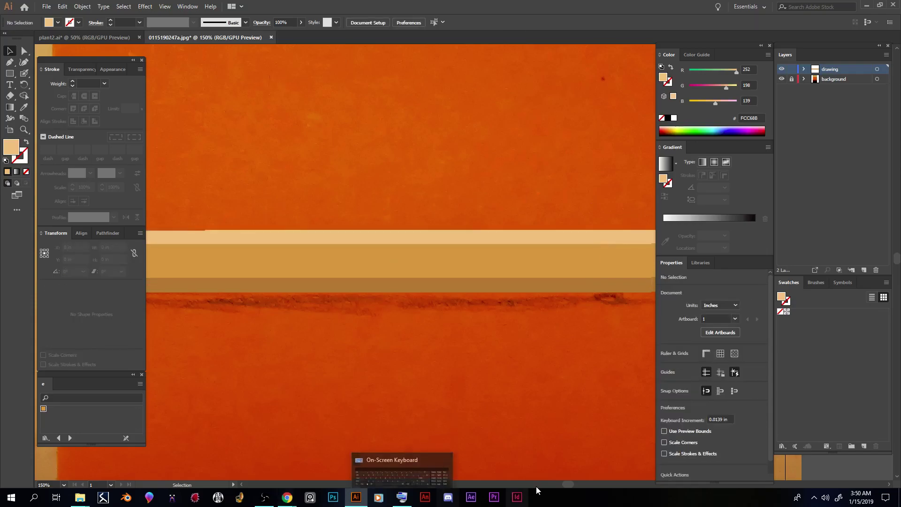
Step: Recolour the duplicated middle-tone rectangle at the pencil's eraser end to the grey-brown 8C7C69
left_click_drag(573, 483, 579, 483)
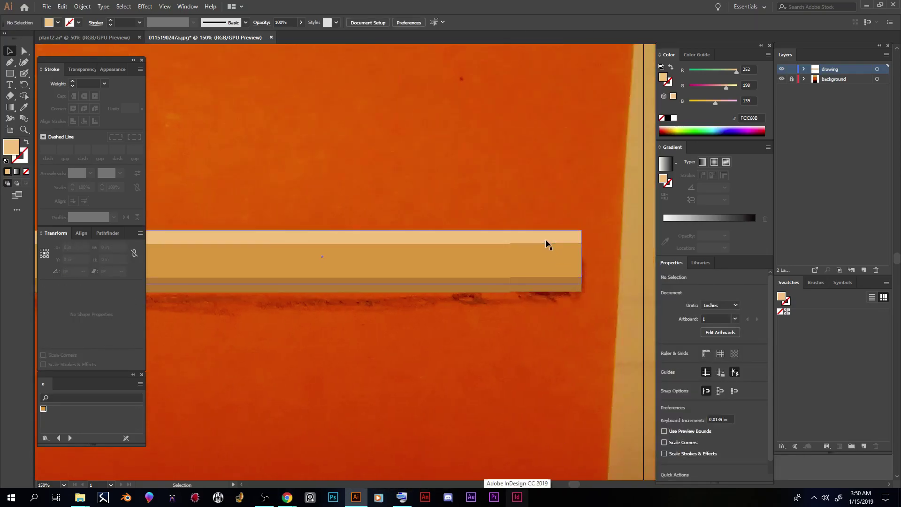
left_click(549, 257)
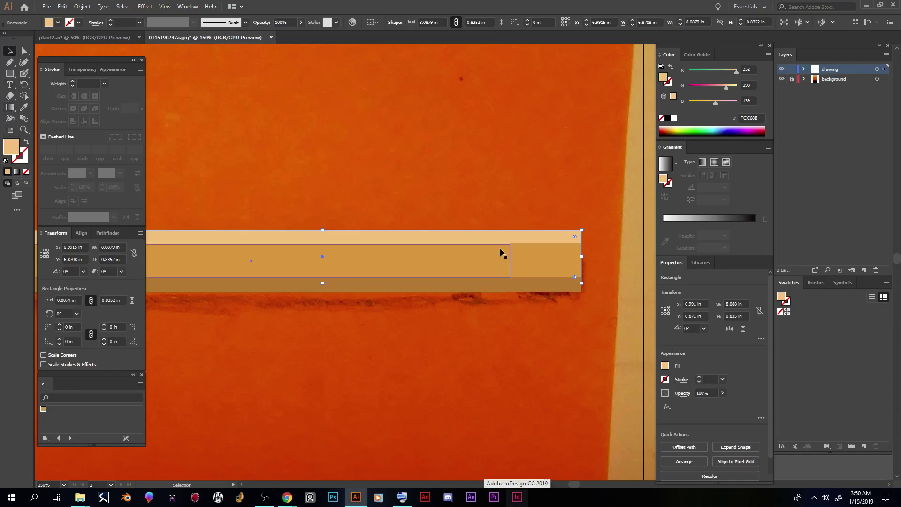
left_click(562, 258)
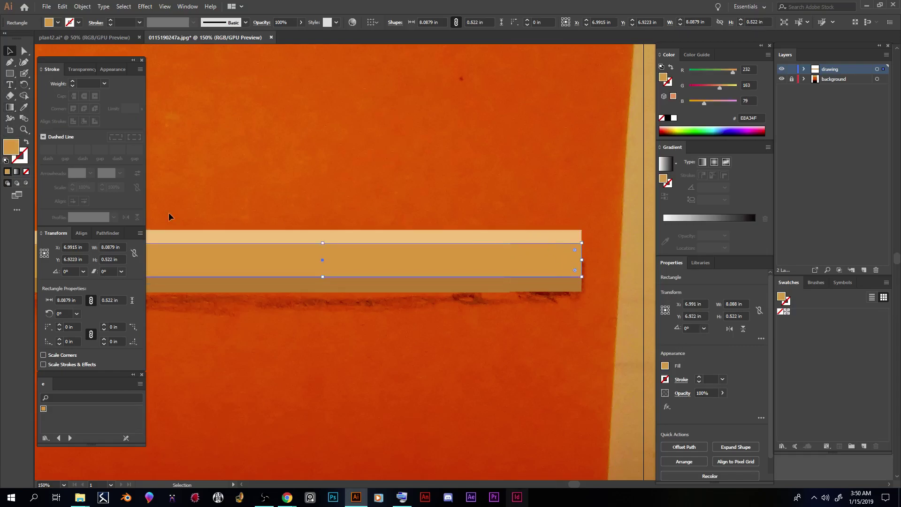
double_click(14, 148)
left_click_drag(70, 208, 42, 240)
left_click(229, 191)
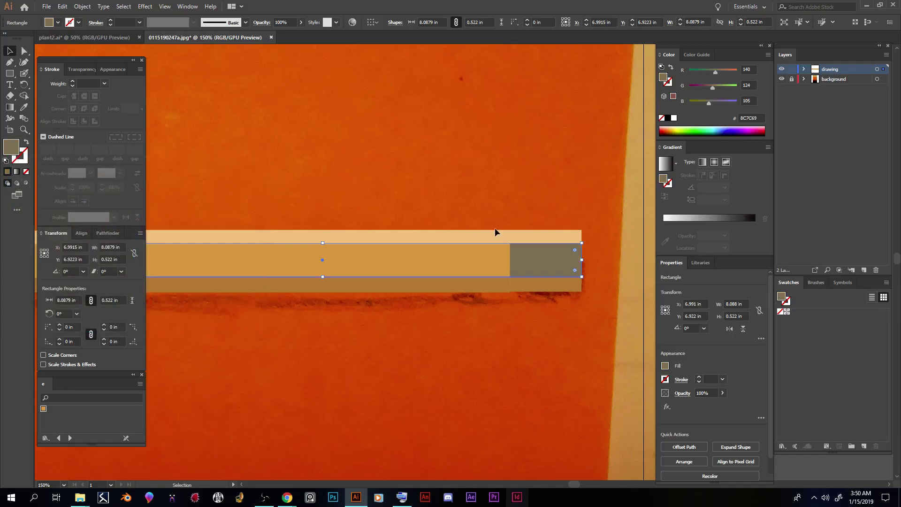
Step: Fill the duplicated light rectangle with the sampled grey-brown and lighten it to BCA48B for the ferrule's highlight
left_click(542, 237)
left_click(544, 257)
left_click(548, 238)
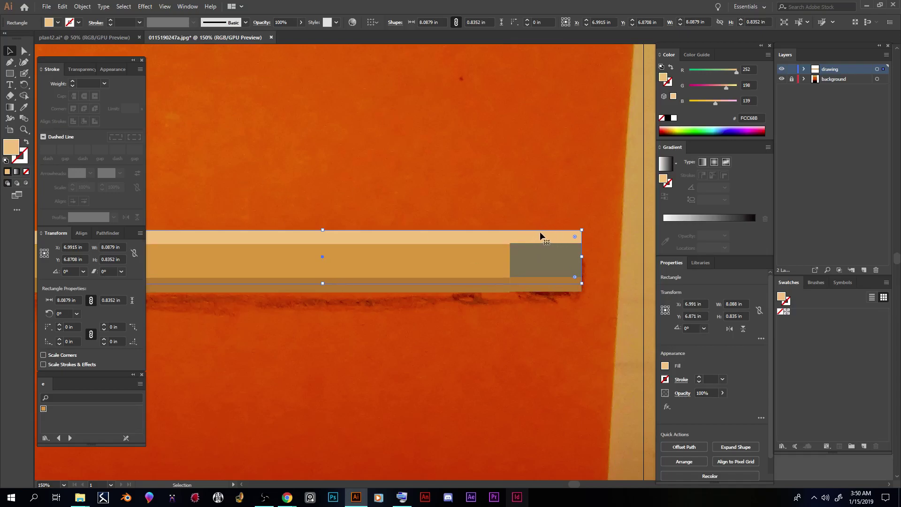
left_click(26, 111)
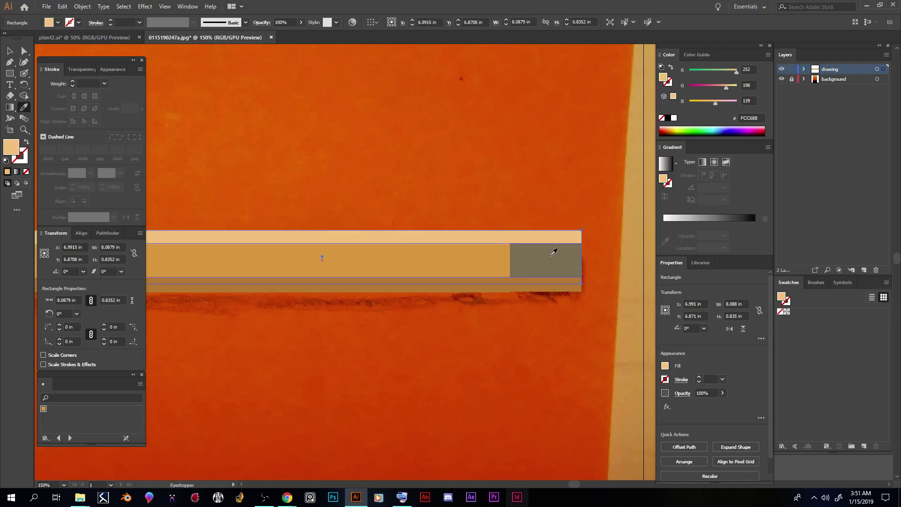
left_click(556, 254)
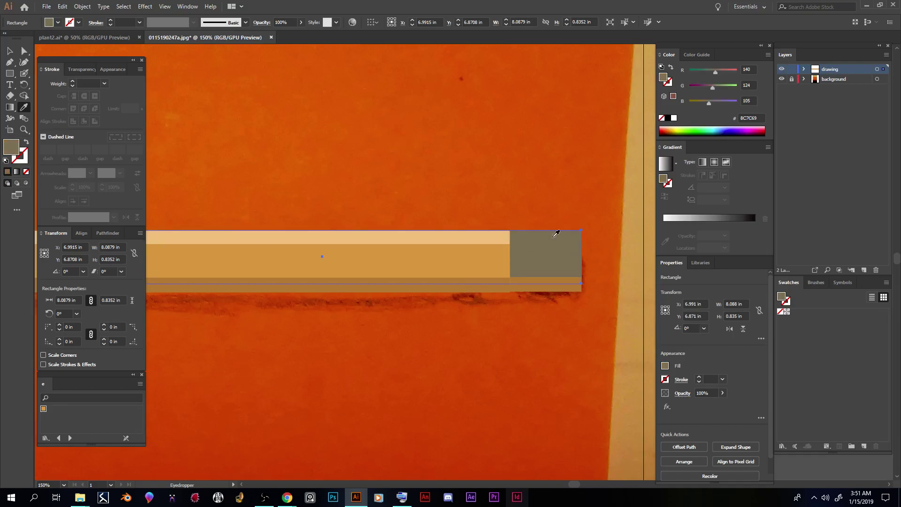
double_click(11, 148)
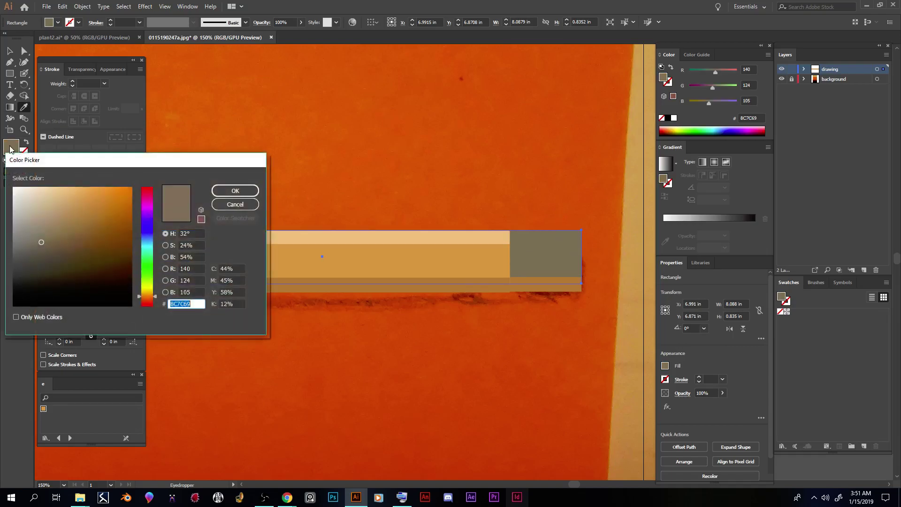
left_click_drag(41, 242, 43, 217)
left_click(235, 190)
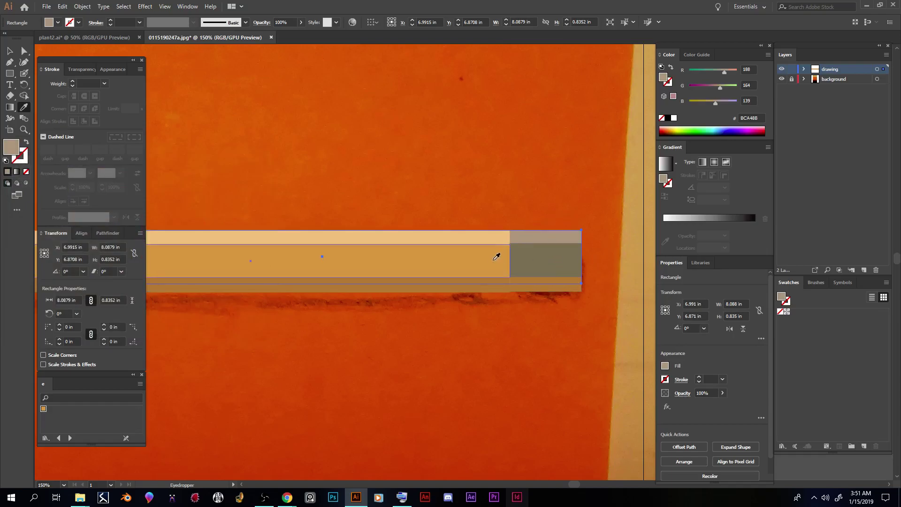
key("v")
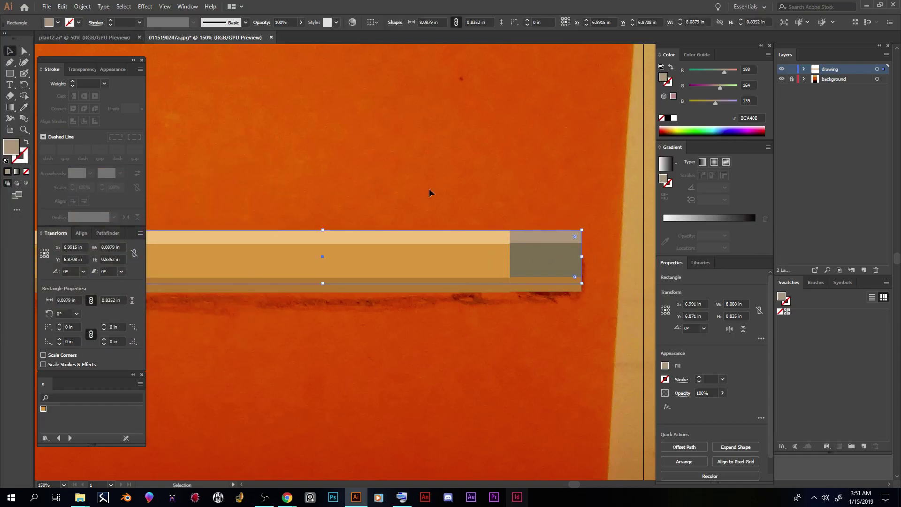
Step: Fill the duplicated dark rectangle with the sampled grey-brown, darken it to 6B5E51 for the ferrule's shadow, and deselect it
left_click(544, 289)
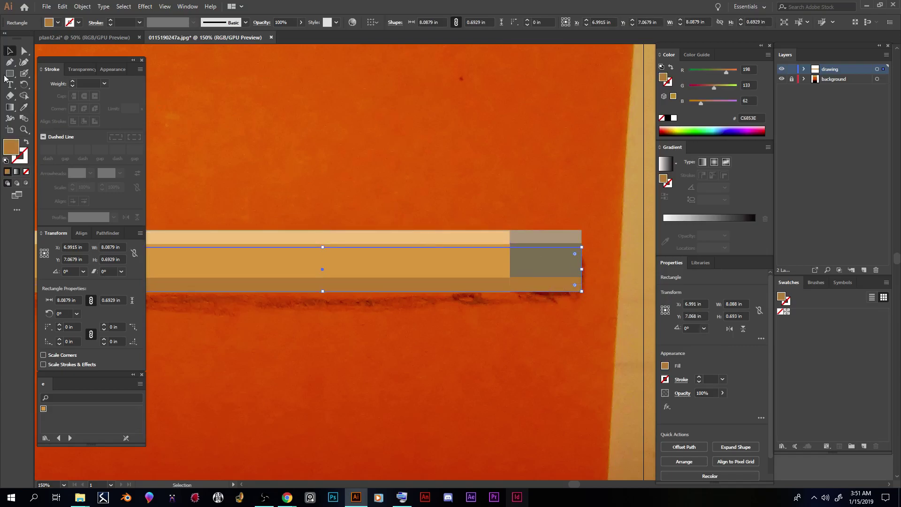
left_click(25, 109)
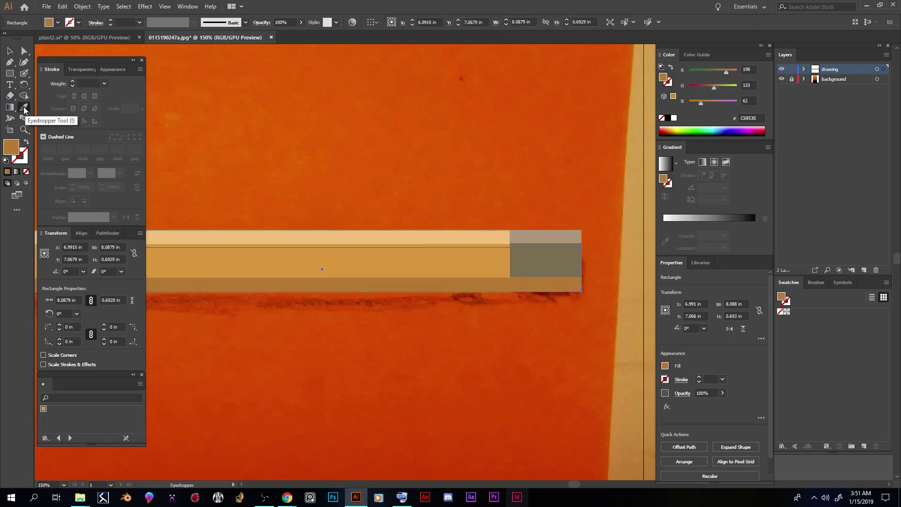
left_click(543, 257)
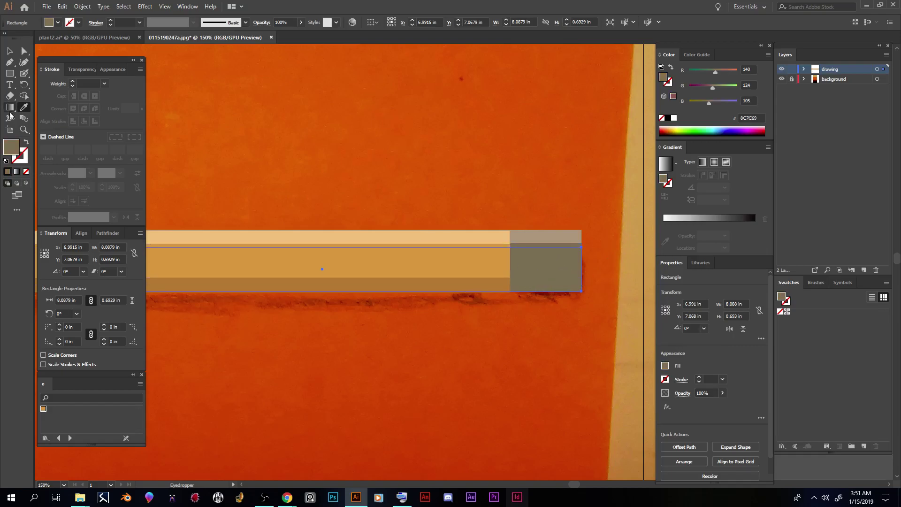
double_click(11, 148)
left_click_drag(41, 244, 43, 255)
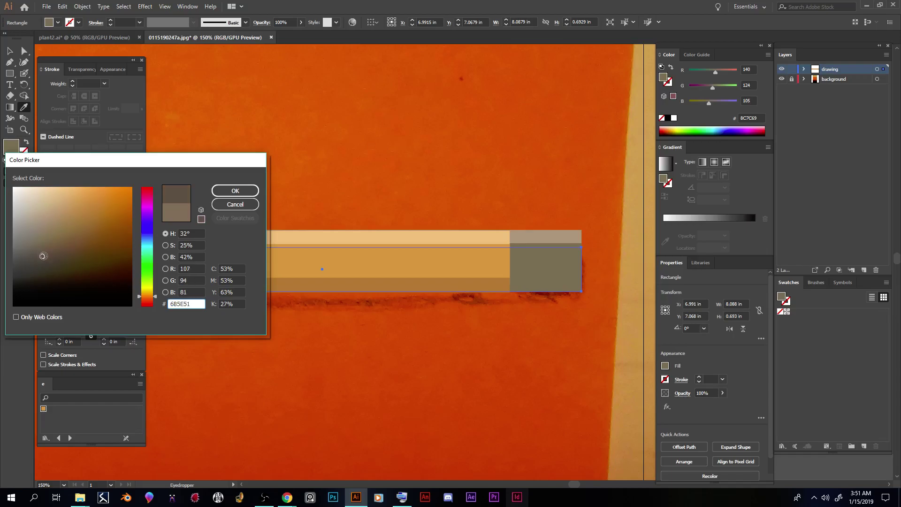
left_click(236, 190)
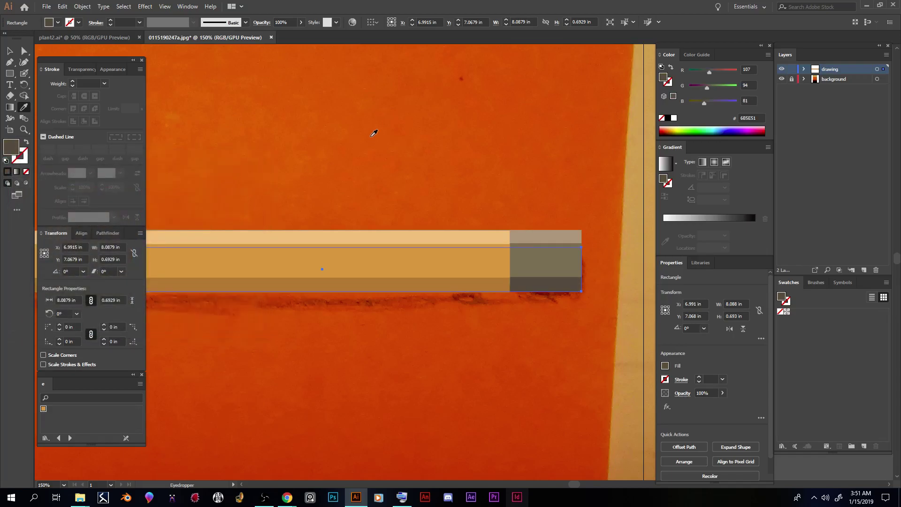
key("ctrl+1")
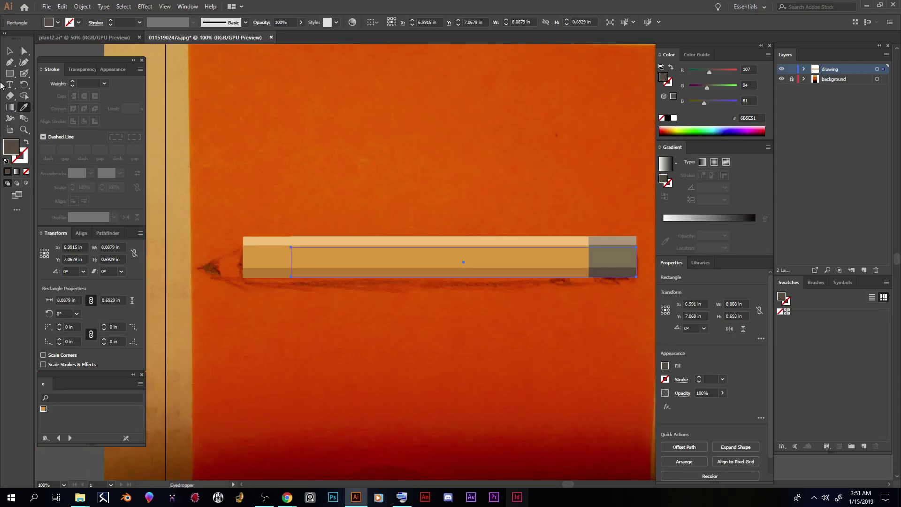
left_click(10, 51)
left_click(505, 207)
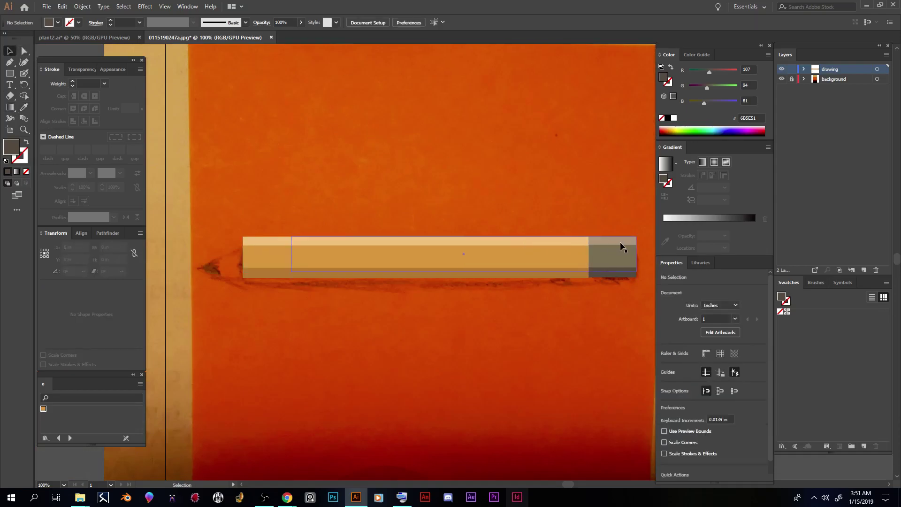
Step: Create a new layer and place it between the drawing and background layers
key("ctrl+equal")
key("ctrl+equal")
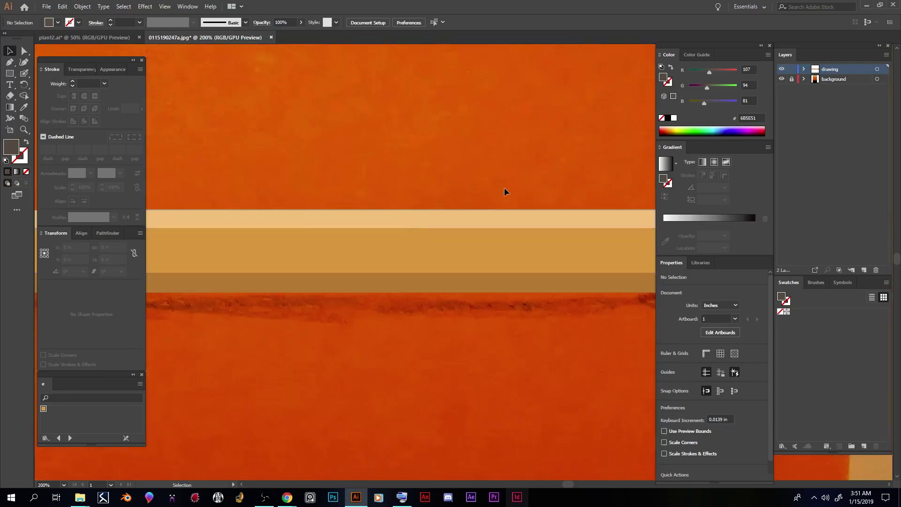
left_click_drag(568, 483, 579, 484)
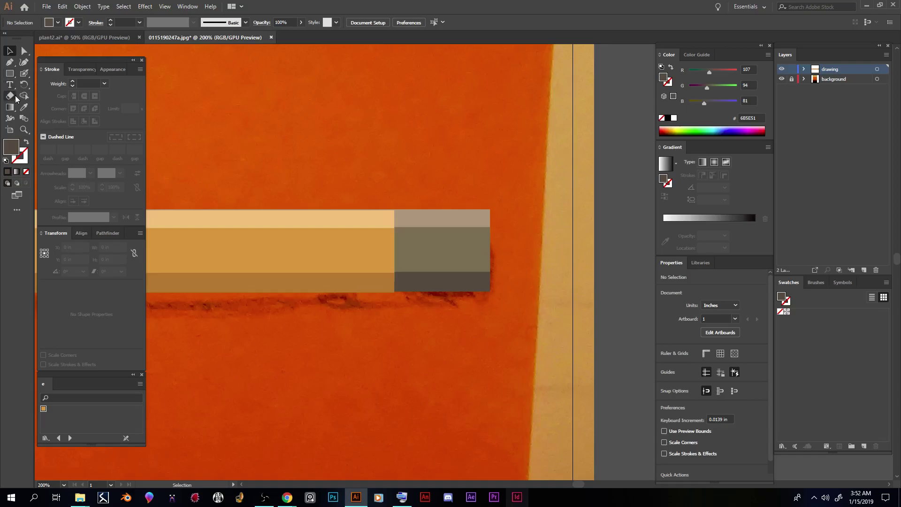
left_click(9, 74)
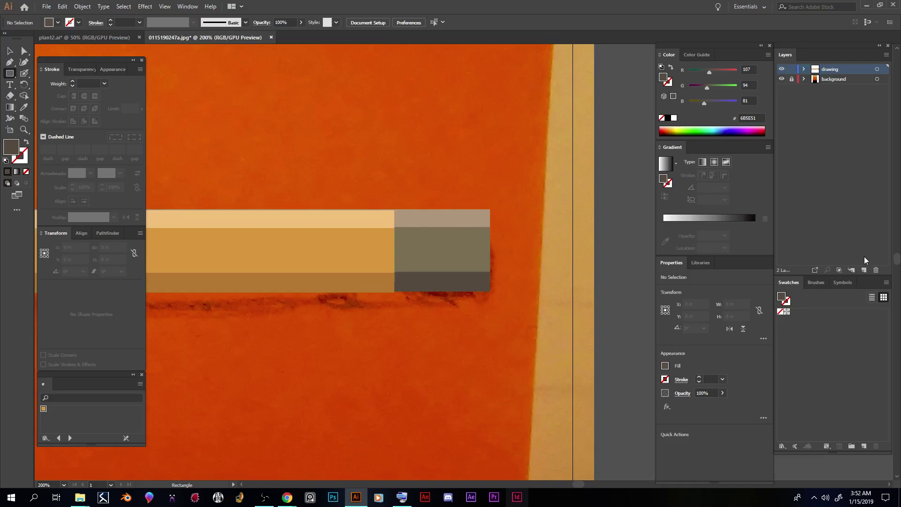
left_click(863, 270)
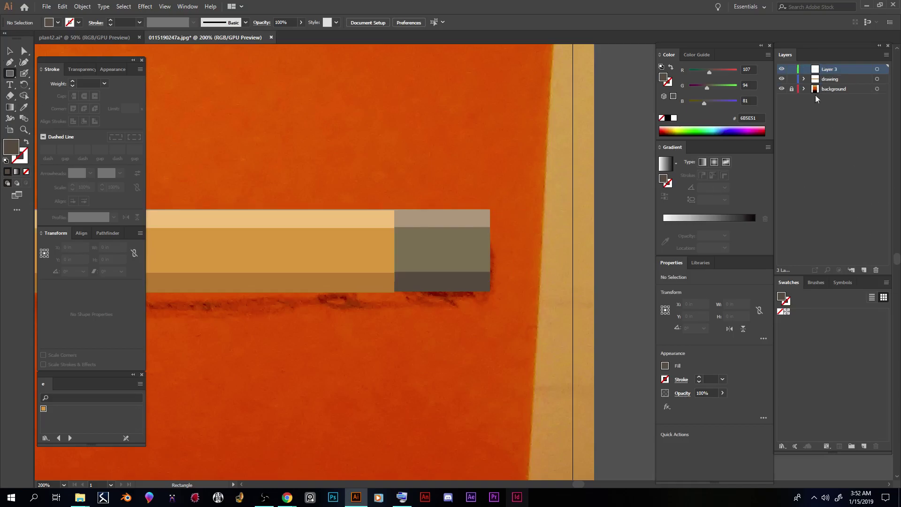
left_click_drag(838, 71, 835, 85)
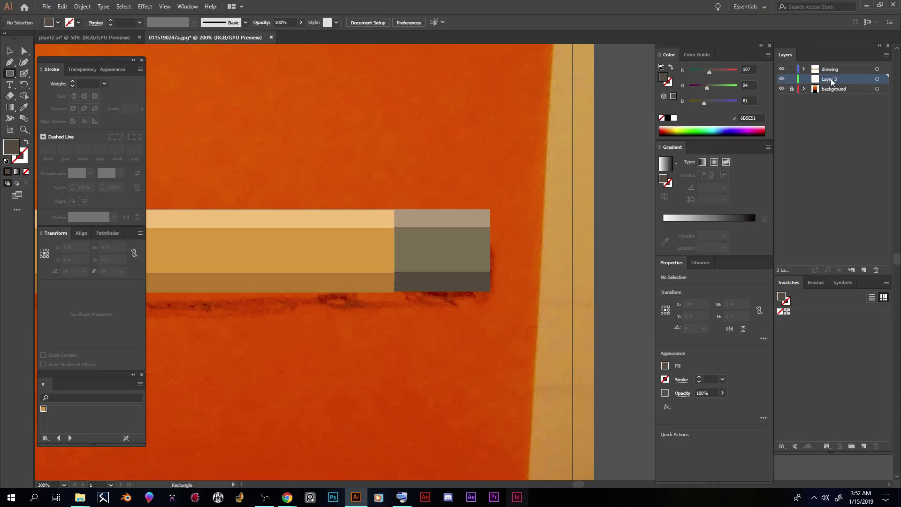
Step: Rename the drawing layer as "pencil body"
double_click(832, 68)
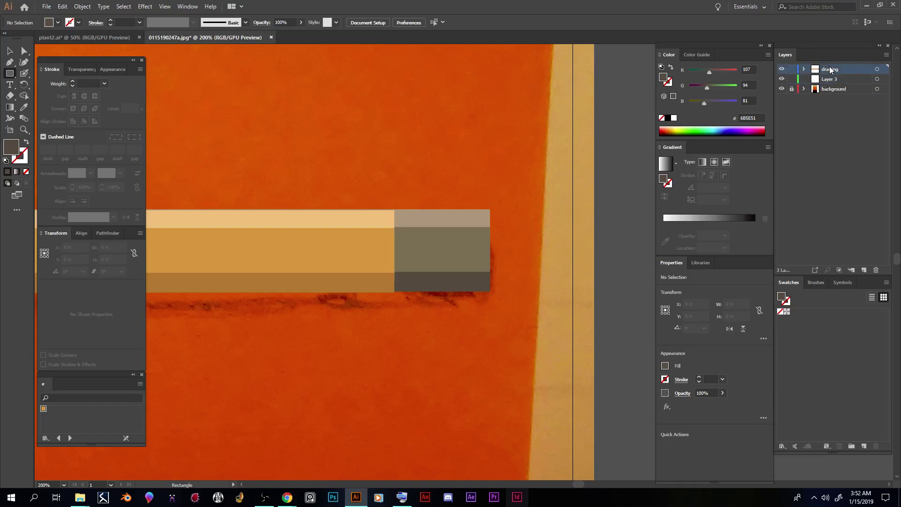
type("pe")
key("Return")
Step: Rename the new layer as "eraser" and lock the pencil body layer
double_click(833, 80)
type("eras")
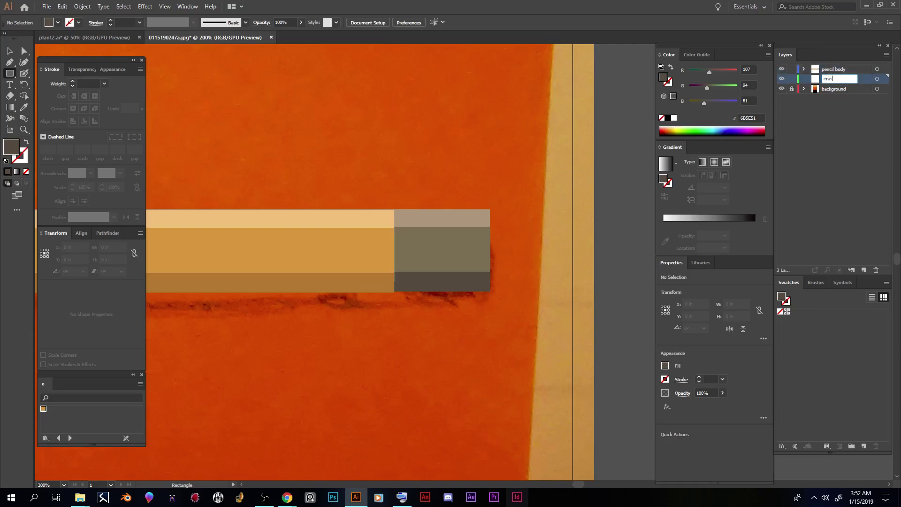
type("er")
key("Return")
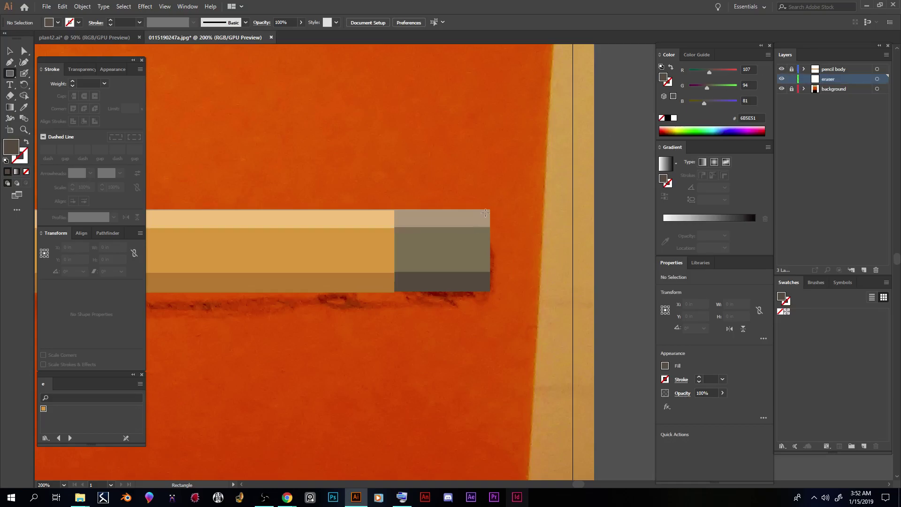
Step: Draw a rectangle about 0.91 in wide and 0.96 in high on the eraser layer, adjoining the ferrule's outer end
mouse_move(489, 210)
left_mouse_down()
mouse_move(527, 276)
mouse_move(576, 295)
mouse_move(568, 291)
left_mouse_up()
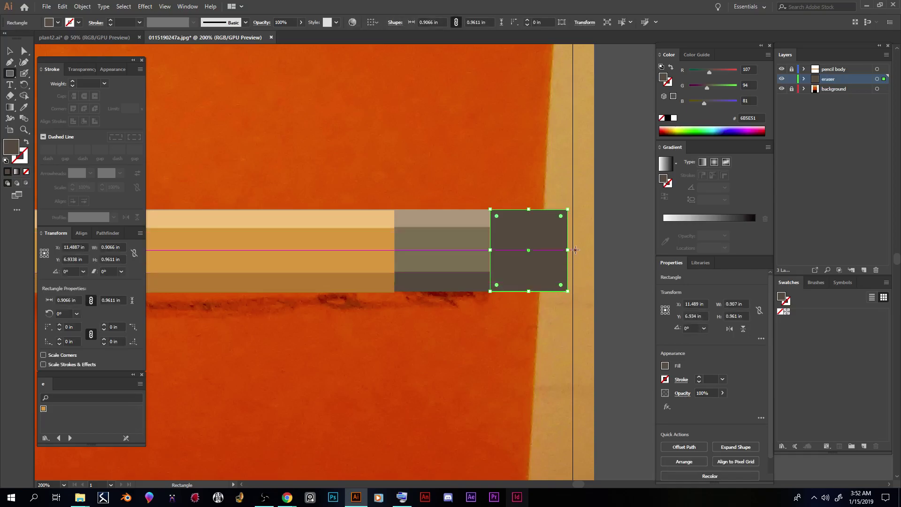
Step: Redraw the eraser as a rectangle about 0.77 in wide and 0.96 in high overlapping the ferrule, and add an anchor midway on its outer edge
key("ctrl+z")
mouse_move(476, 210)
left_mouse_down()
mouse_move(560, 289)
mouse_move(541, 291)
left_mouse_up()
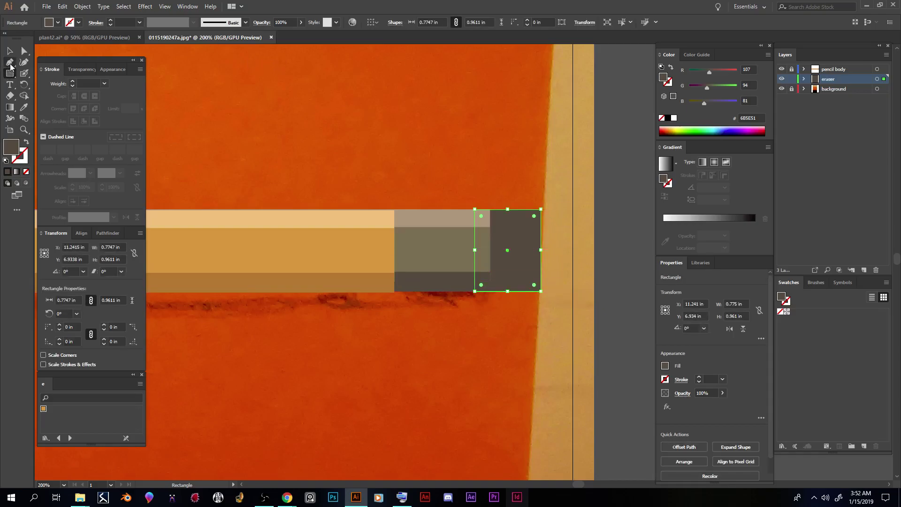
left_click(10, 61)
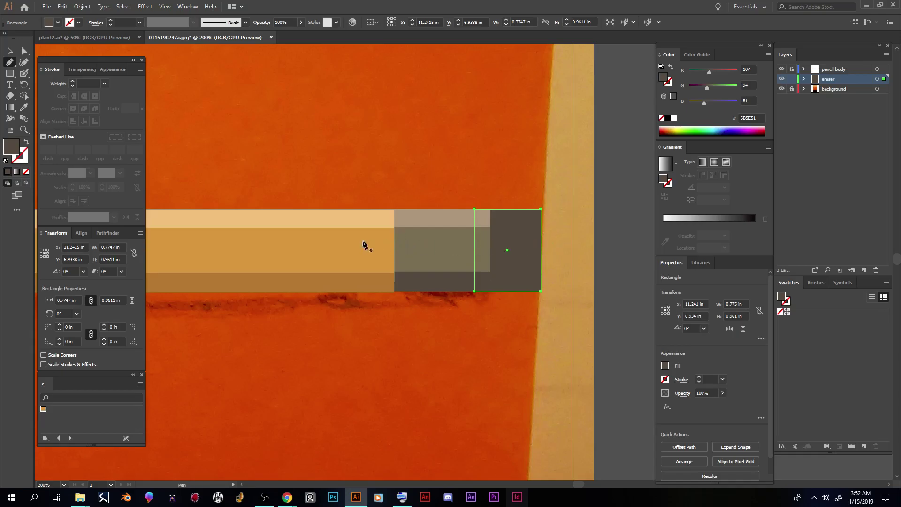
left_click(541, 250)
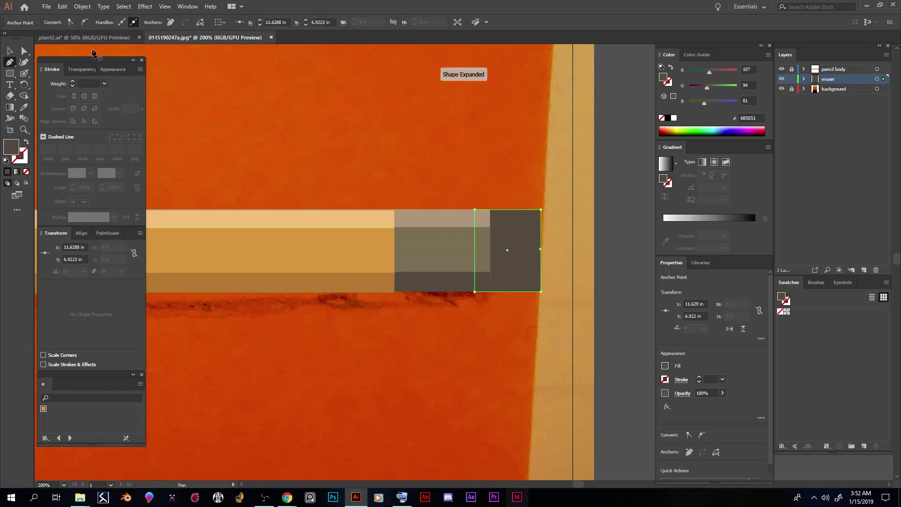
Step: Select the upper outer corner anchor of the eraser shape for direct editing
left_click(24, 50)
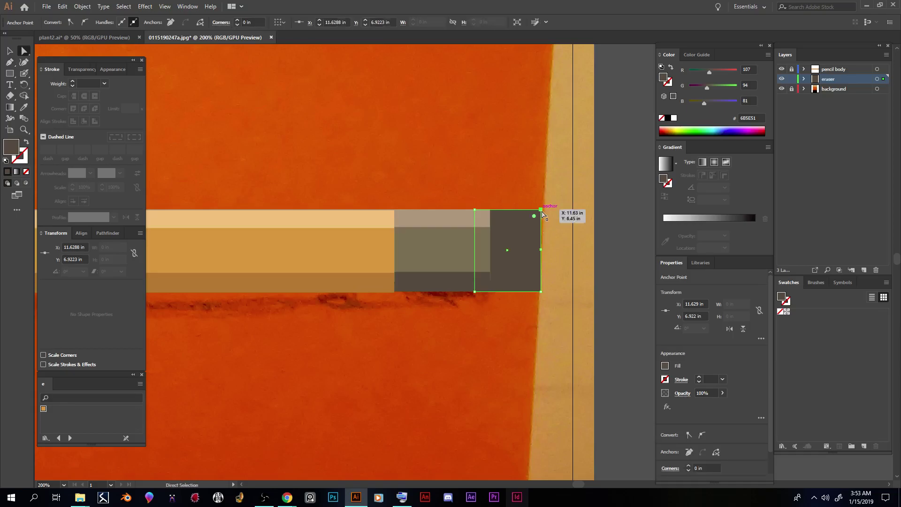
left_click(541, 291)
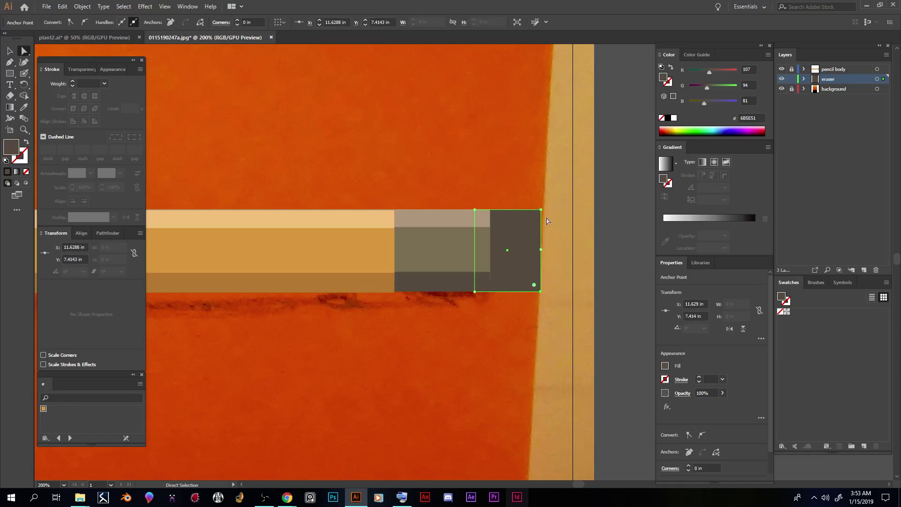
left_click(541, 210)
Step: Hide the Control bar and show it again
left_click(187, 7)
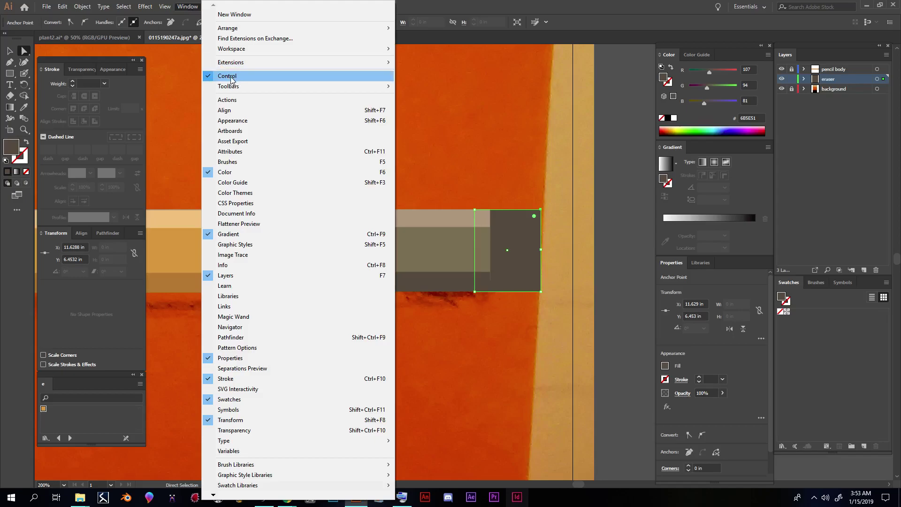
left_click(229, 76)
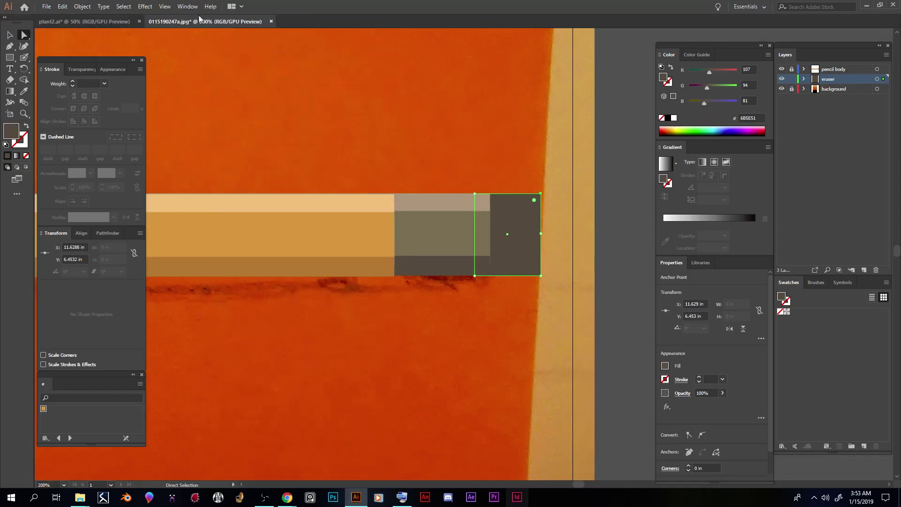
left_click(188, 8)
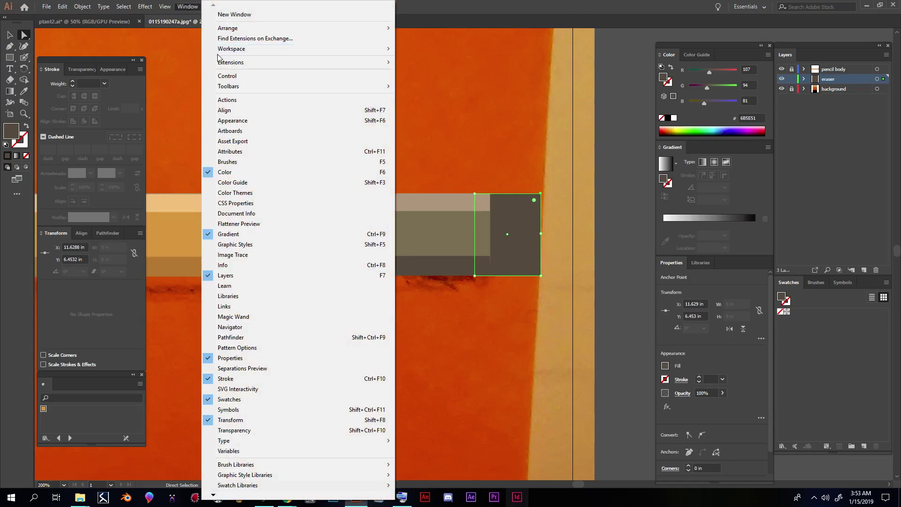
left_click(189, 7)
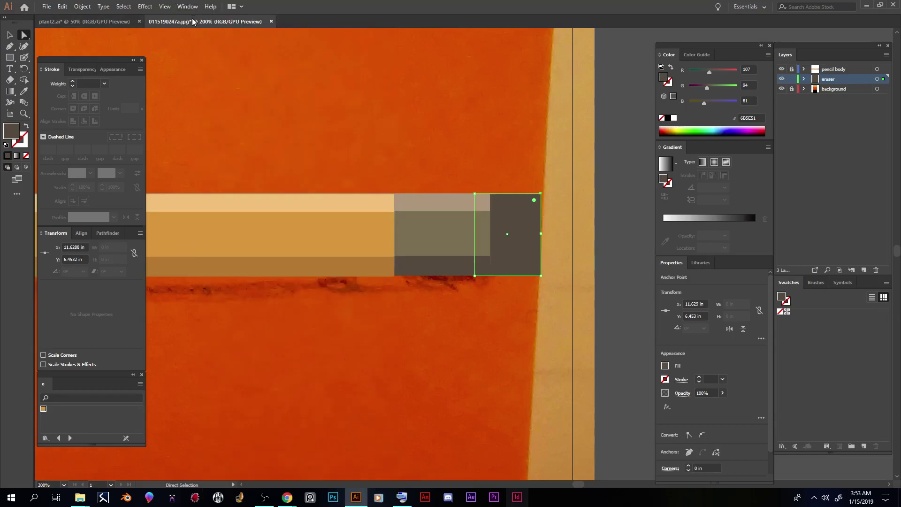
left_click(187, 7)
left_click(247, 76)
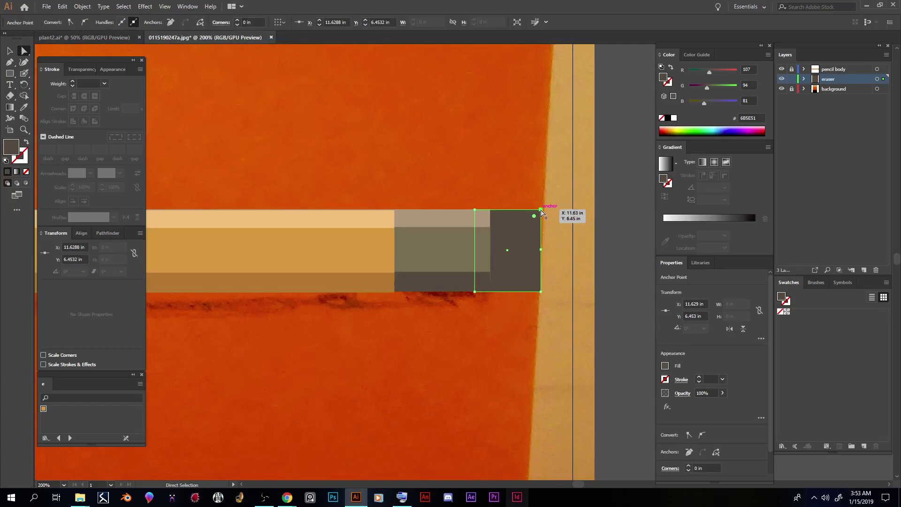
Step: Convert the eraser's two outer corner anchors to smooth points and pull each slightly inward to round the end
left_click(84, 23)
left_click_drag(542, 214, 531, 223)
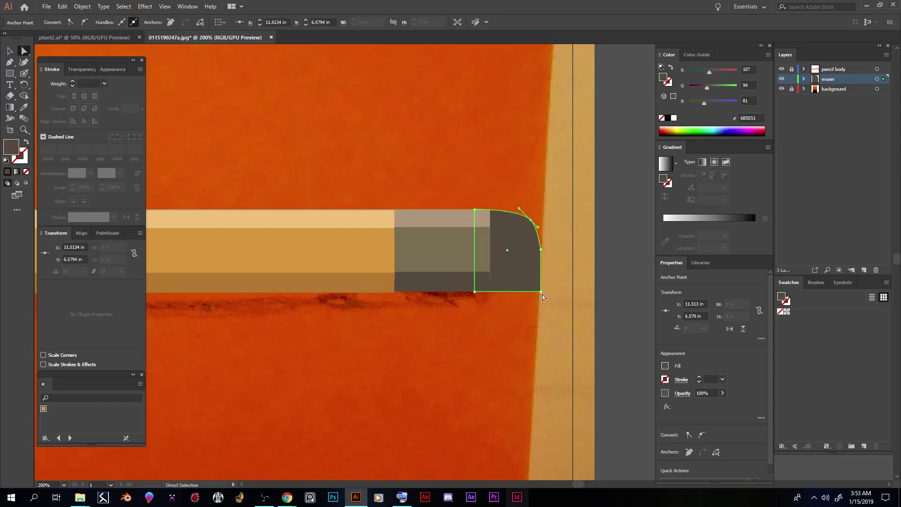
left_click(540, 292)
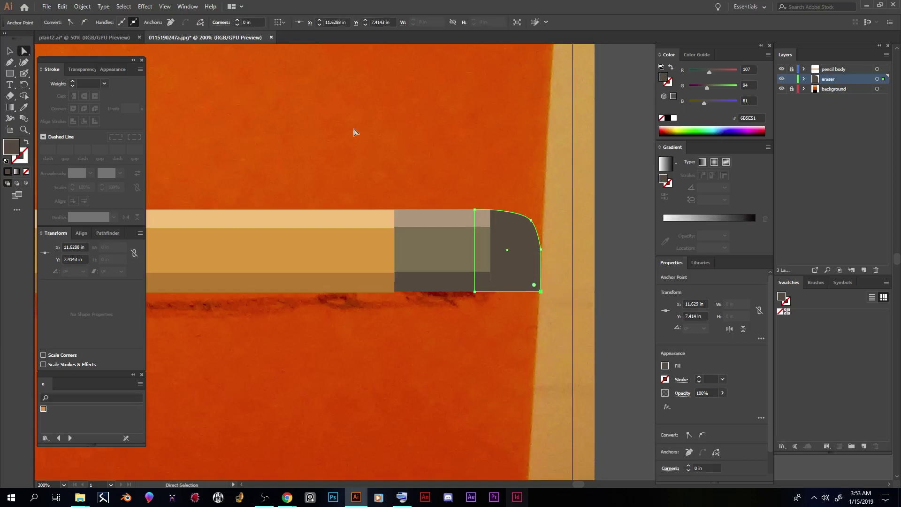
left_click(86, 23)
left_click_drag(546, 294, 535, 286)
Step: Refine the eraser outline by shifting its inner corners beneath the ferrule and adjusting the rounded outer anchors
left_click_drag(475, 291, 472, 289)
left_click_drag(475, 210, 472, 213)
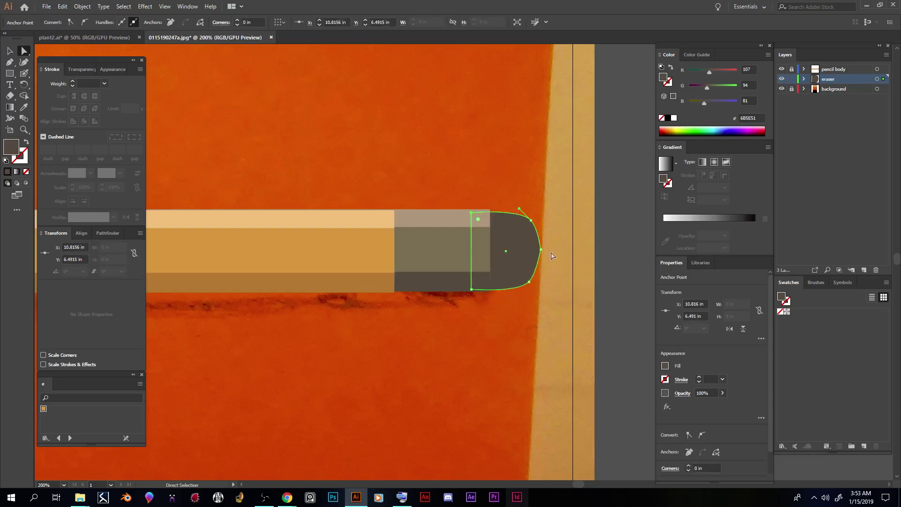
left_click(531, 249)
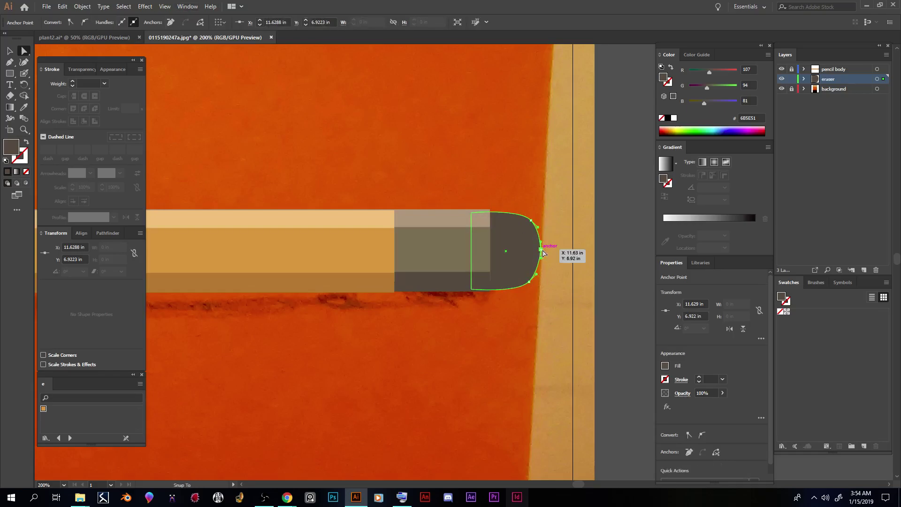
left_click_drag(534, 284, 533, 284)
left_click_drag(532, 222, 535, 219)
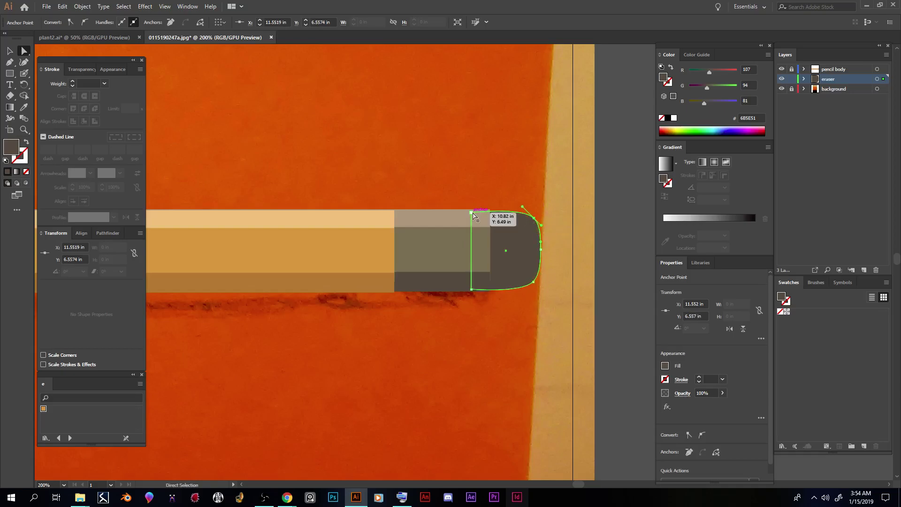
left_click_drag(472, 215, 471, 213)
key("ctrl+plus")
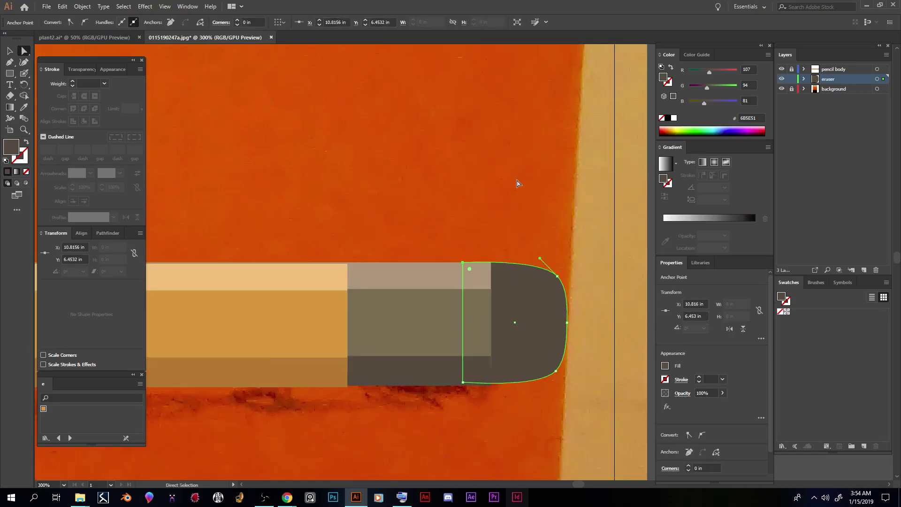
left_click_drag(462, 263, 459, 264)
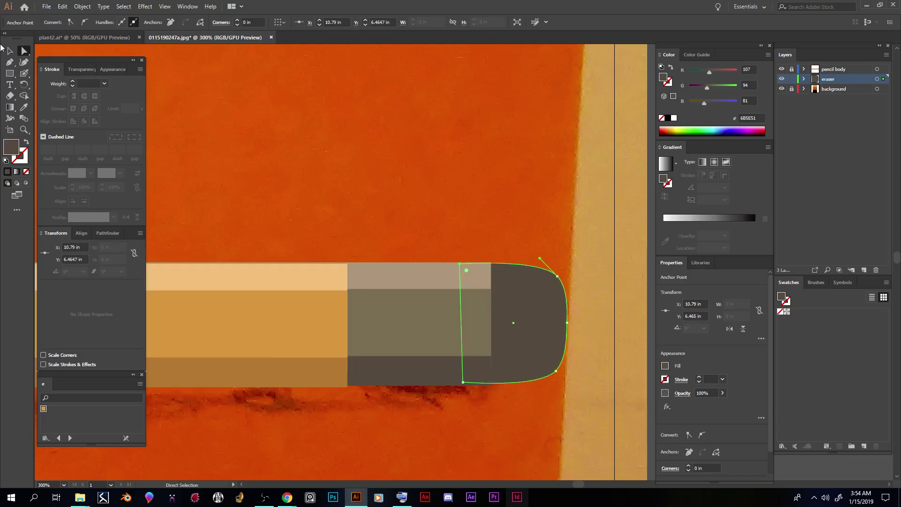
Step: Change the eraser's fill to a pinkish red, hex E07370
left_click(9, 51)
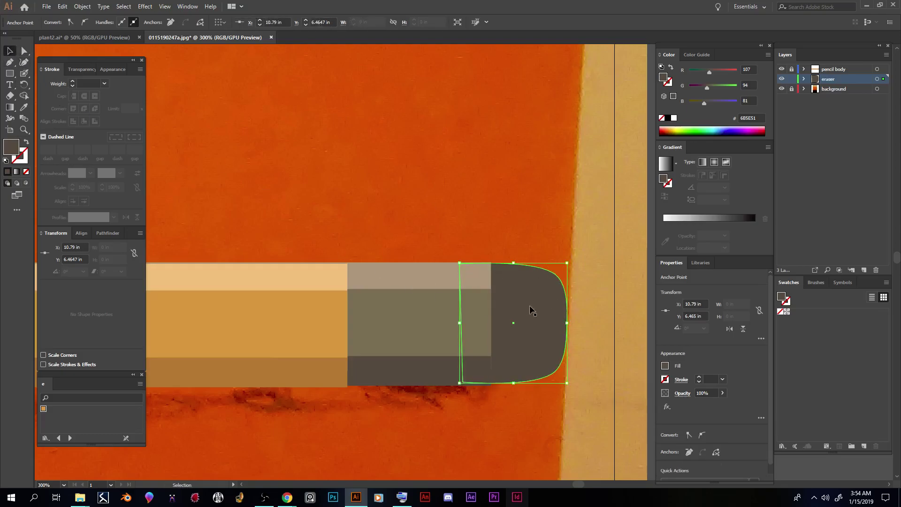
double_click(11, 150)
left_click_drag(143, 265, 149, 200)
mouse_move(29, 209)
left_mouse_down()
mouse_move(50, 199)
mouse_move(41, 197)
left_mouse_up()
mouse_move(146, 223)
left_mouse_down()
mouse_move(145, 207)
mouse_move(144, 305)
left_mouse_up()
left_click_drag(66, 199, 74, 201)
left_click(235, 191)
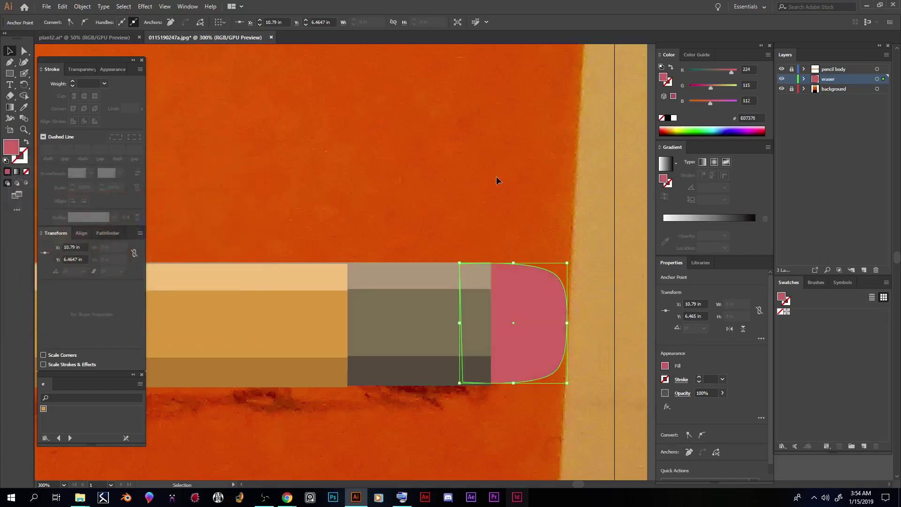
Step: Hide the background layer to show the pencil without the photographed sketch
key("a")
key("ctrl+minus")
key("ctrl+minus")
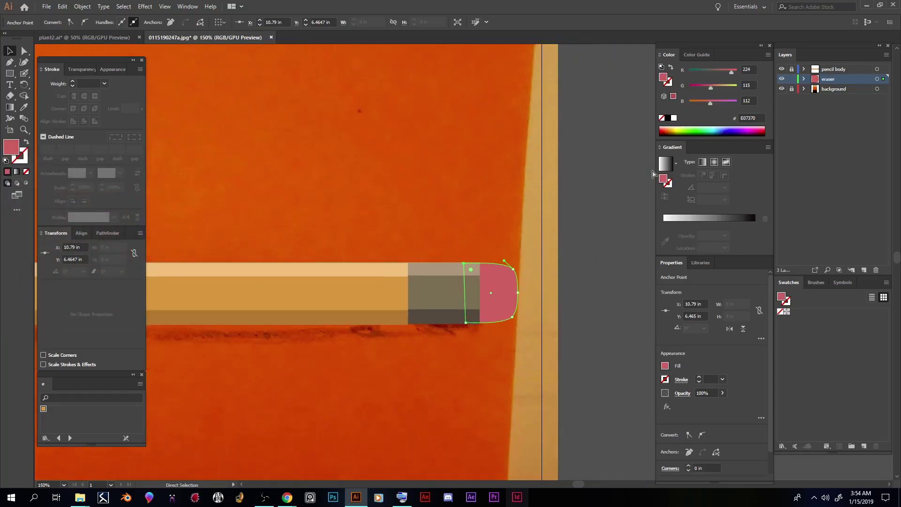
key("ctrl+minus")
key("ctrl+minus")
key("ctrl+minus")
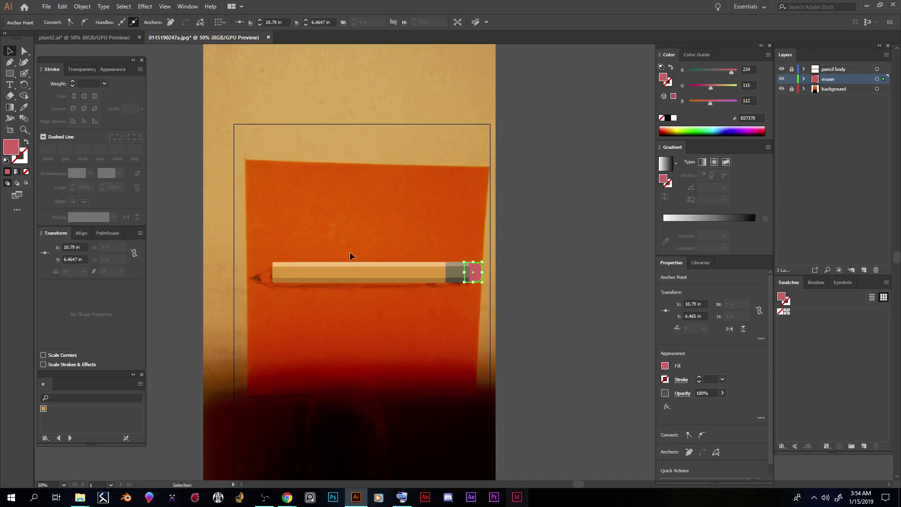
left_click(782, 88)
Step: Stretch the eraser's lower edge down slightly to line up with the ferrule's lower edge
key("ctrl+equal")
key("ctrl+equal")
key("ctrl+equal")
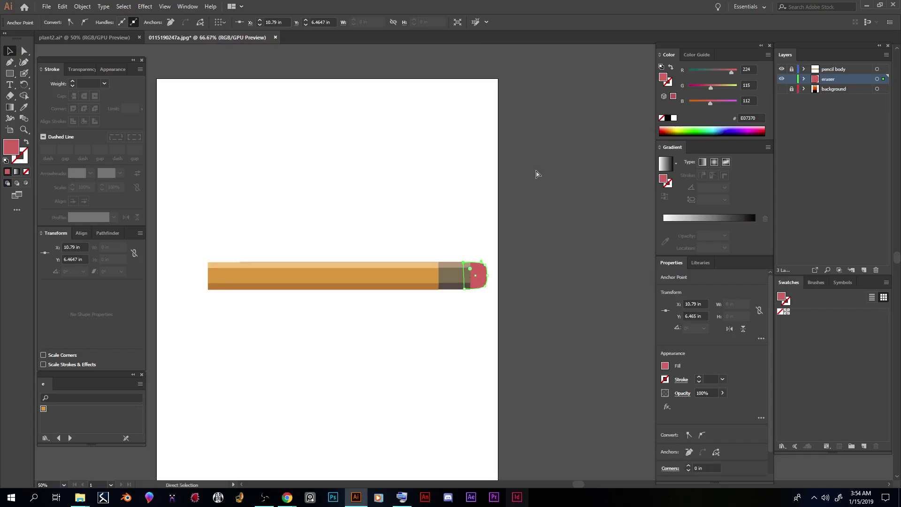
key("v")
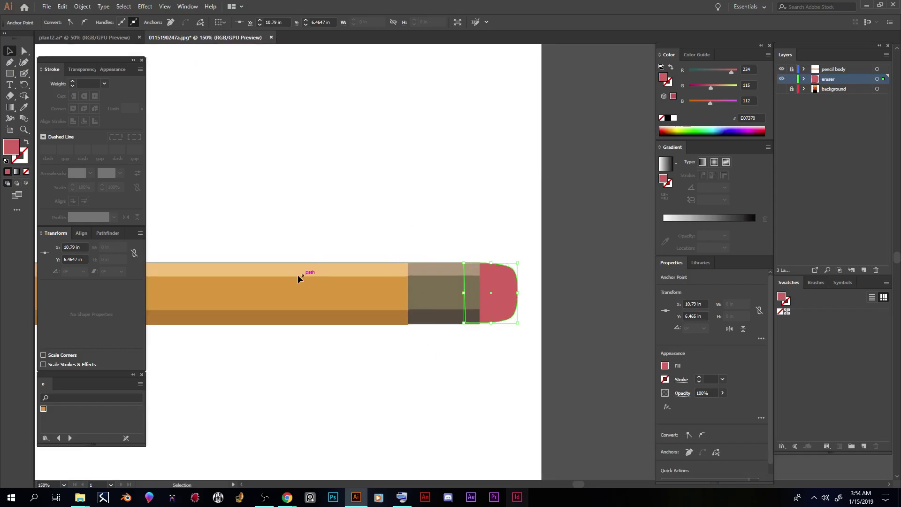
left_click(385, 311)
key("a")
key("ctrl+equal")
key("ctrl+equal")
key("v")
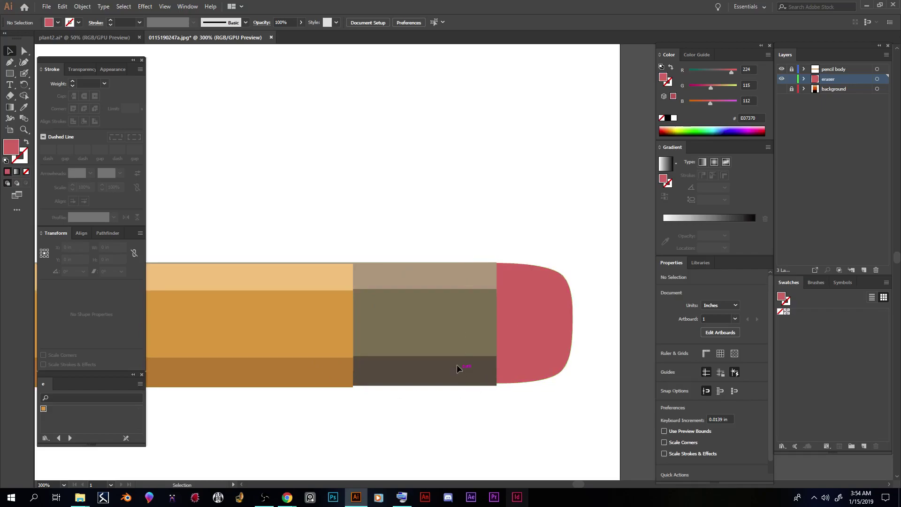
left_click(515, 380)
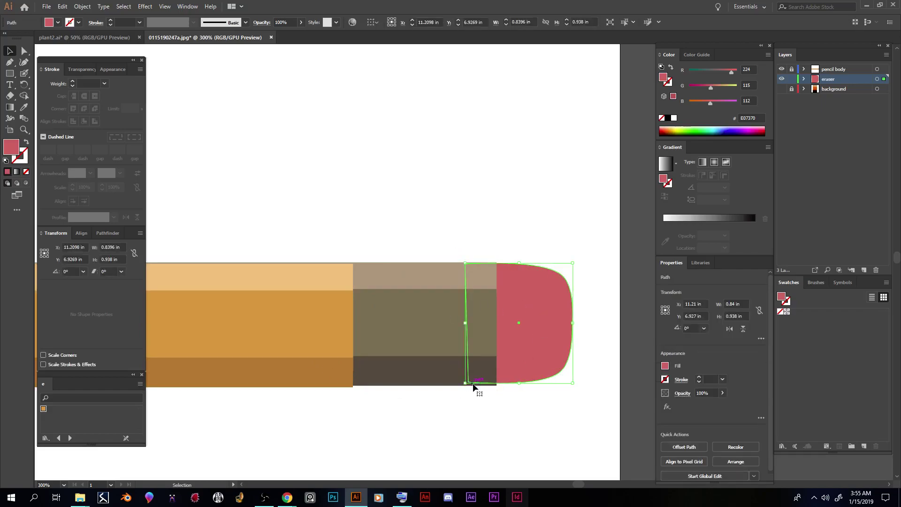
left_click_drag(520, 384, 520, 387)
left_click(342, 261)
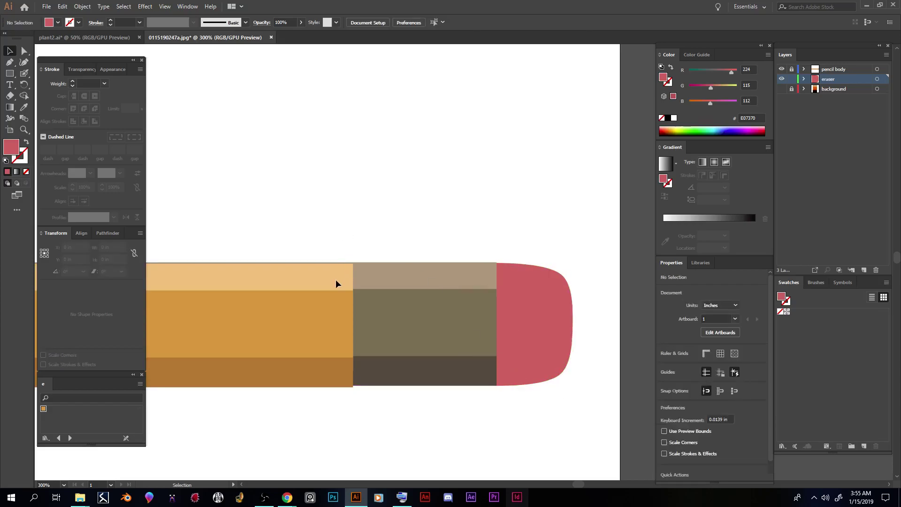
Step: Unlock the pencil body layer and nudge the body's dark and light bands up to line up with the ferrule's outer edges
left_click(792, 69)
left_click(261, 285)
left_click(268, 373)
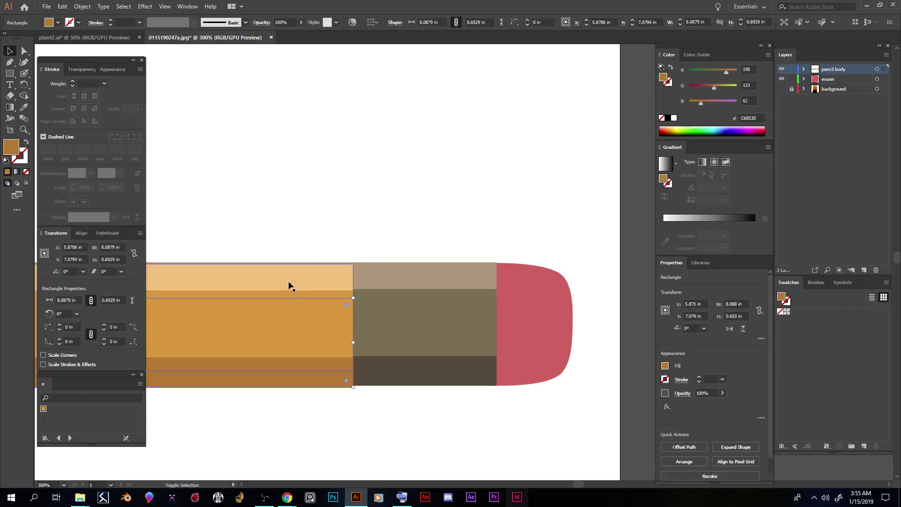
key("Up")
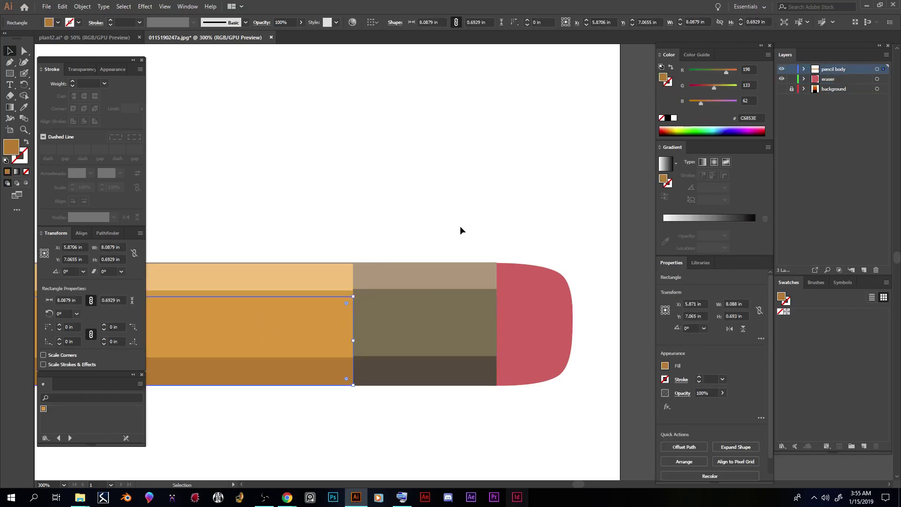
left_click(363, 418)
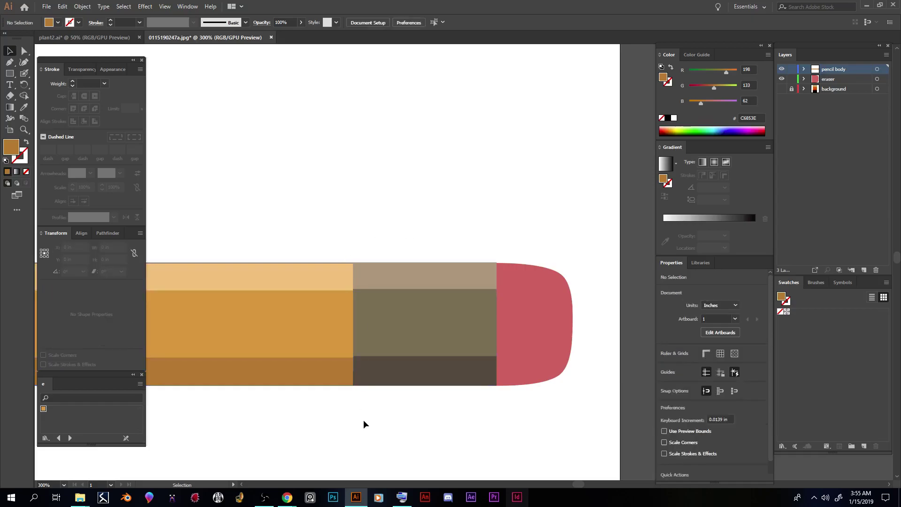
left_click(305, 278)
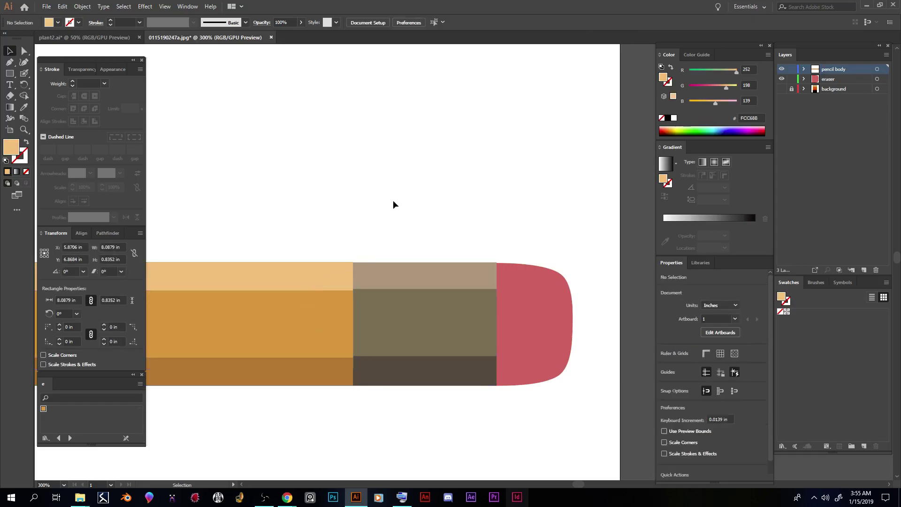
Step: Nudge the ferrule's mid-tone band down to line up with the body's mid-tone band
left_click(382, 279)
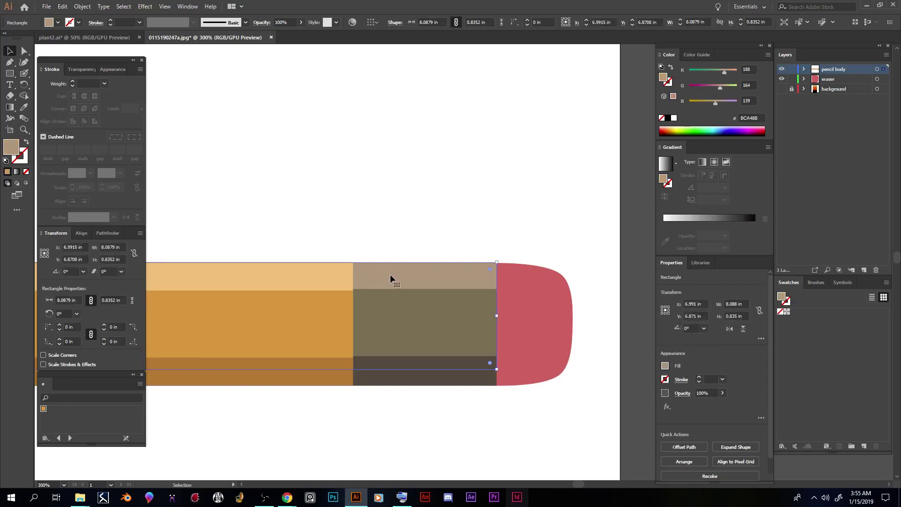
left_click(387, 324)
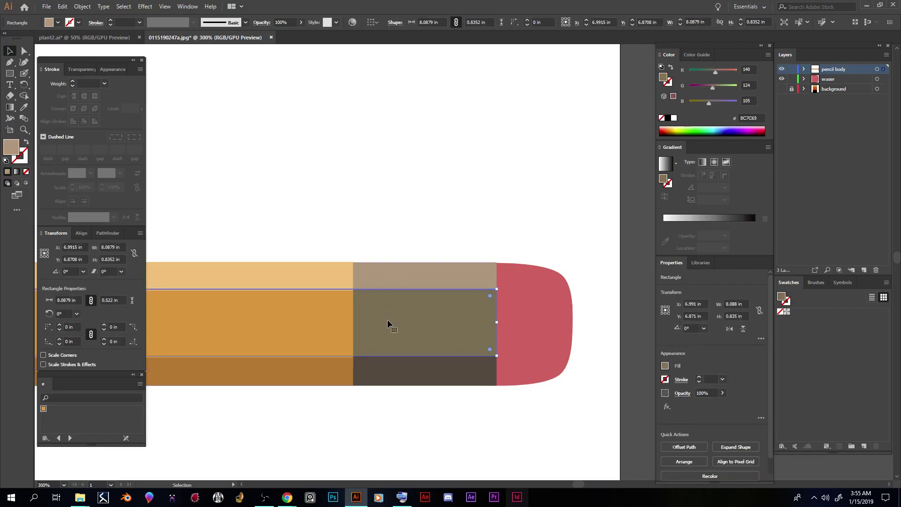
key("Down")
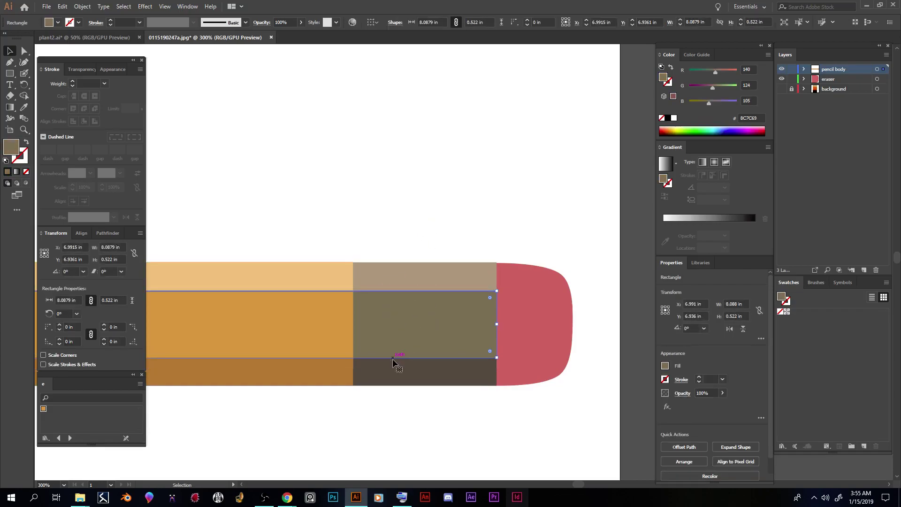
left_click(410, 421)
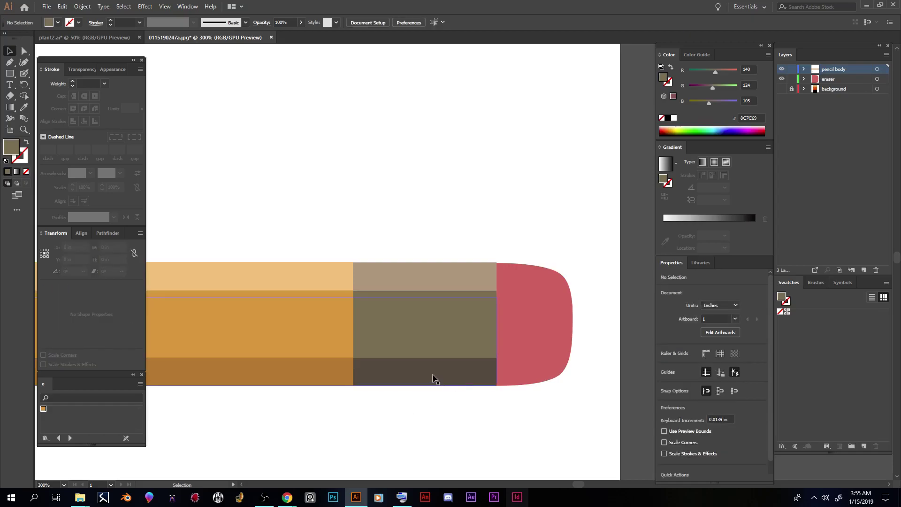
key("a")
key("ctrl+equal")
key("ctrl+equal")
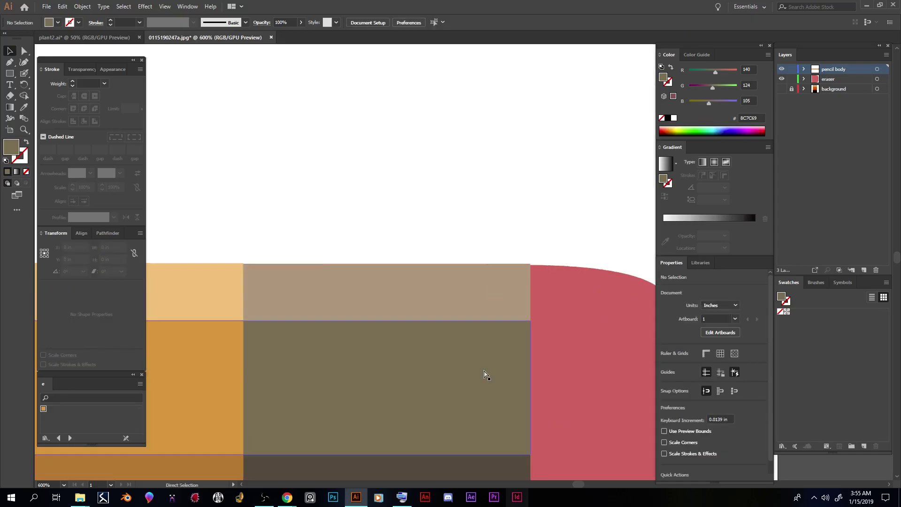
Step: Shorten the artboard from its upper and lower edges to a landscape area about 8.09 in high around the pencil
key("v")
key("a")
key("ctrl+minus")
key("ctrl+minus")
key("ctrl+minus")
key("ctrl+minus")
key("ctrl+minus")
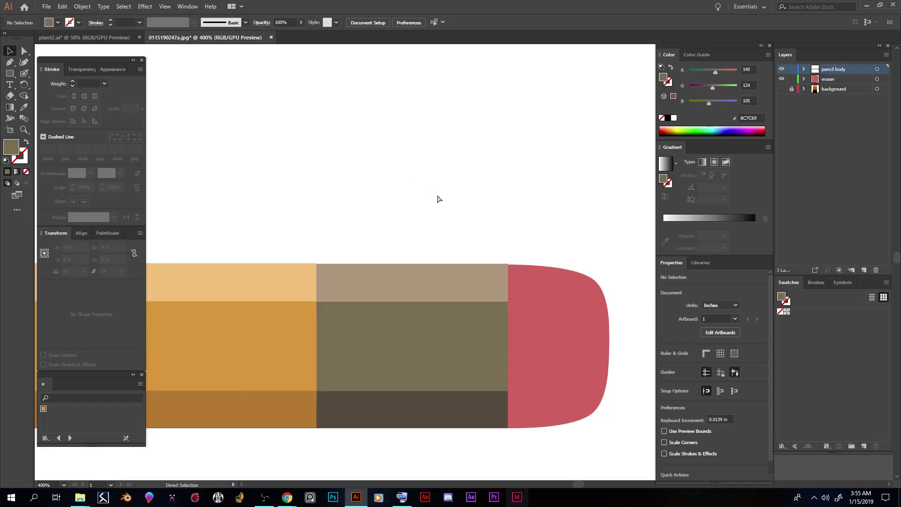
key("ctrl+minus")
key("v")
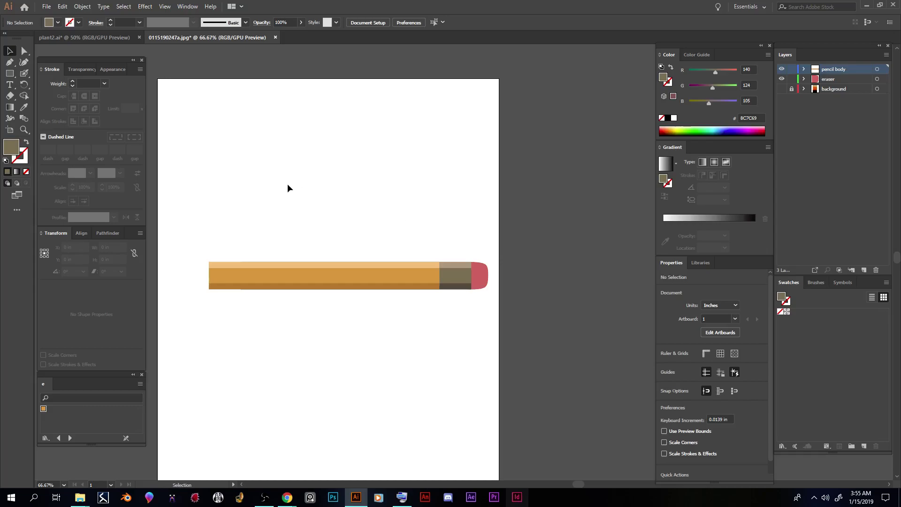
key("ctrl+minus")
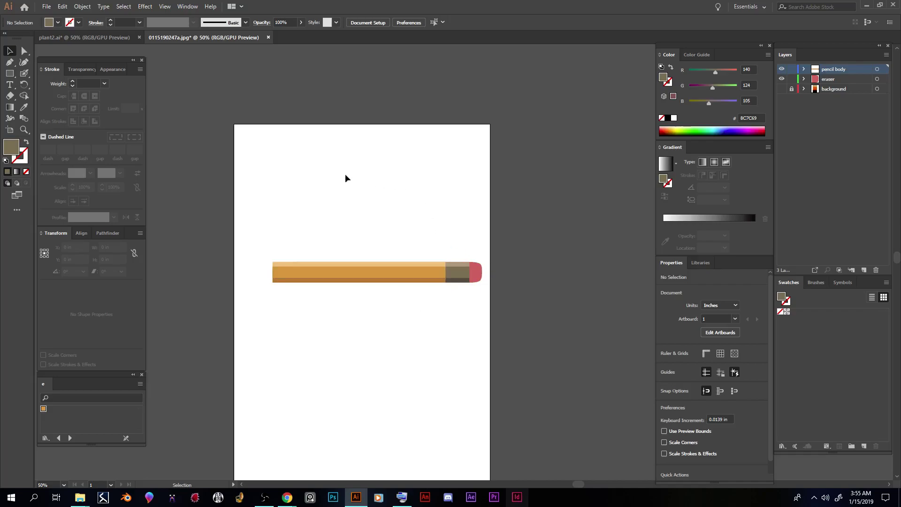
left_click(8, 131)
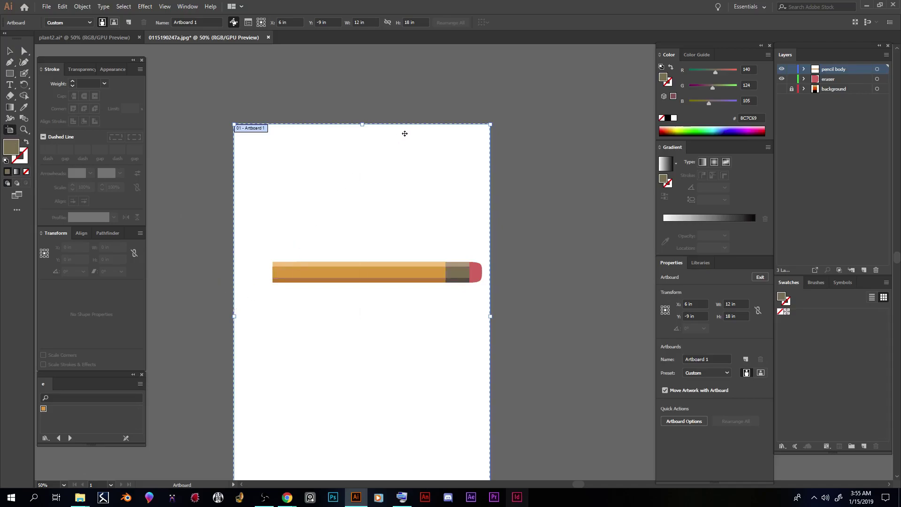
scroll(342, 255, "down", 2)
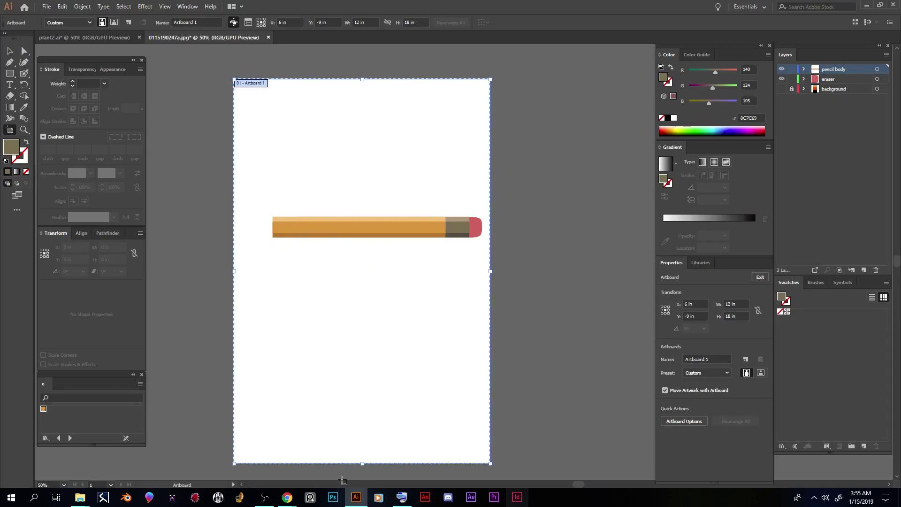
left_click_drag(363, 463, 362, 324)
left_click_drag(365, 82, 362, 151)
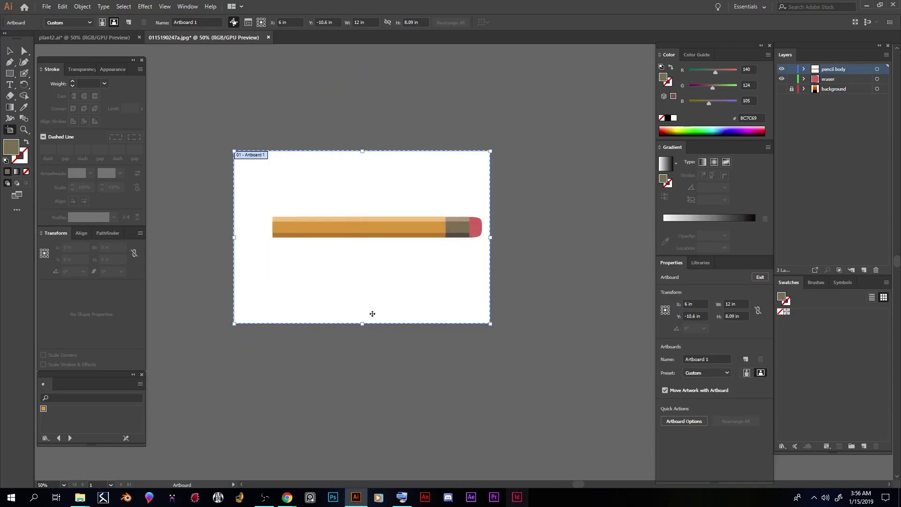
Step: Widen the artboard on both sides to about 16.2 in and trim its height to about 6.57 in
left_click_drag(362, 323, 363, 298)
left_click_drag(489, 224, 528, 222)
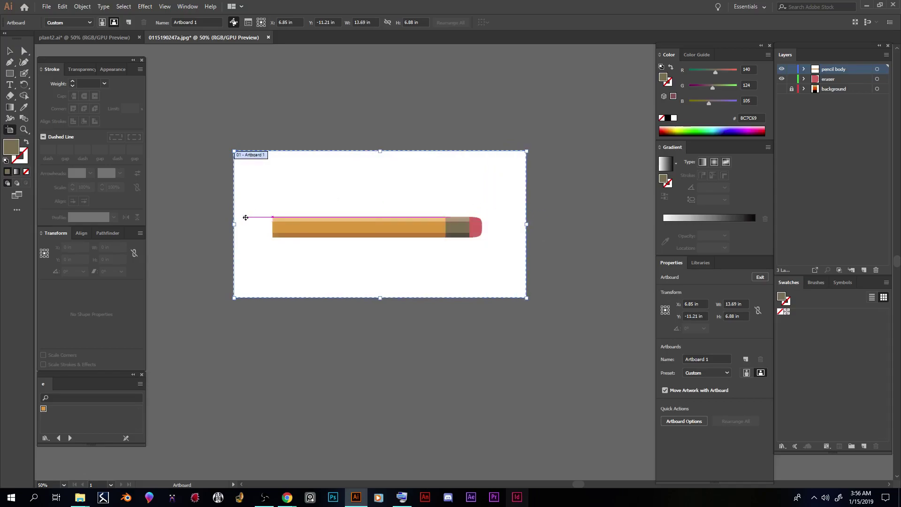
left_click_drag(234, 224, 180, 222)
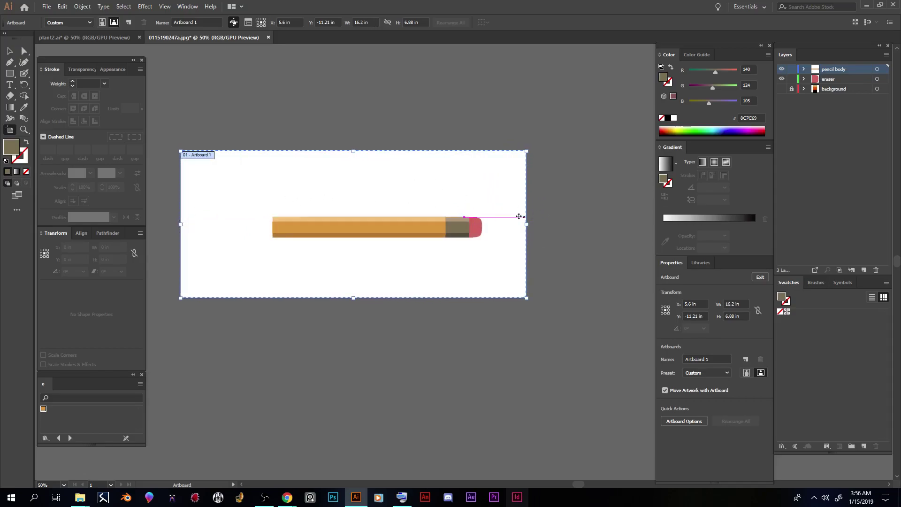
left_click_drag(353, 150, 354, 157)
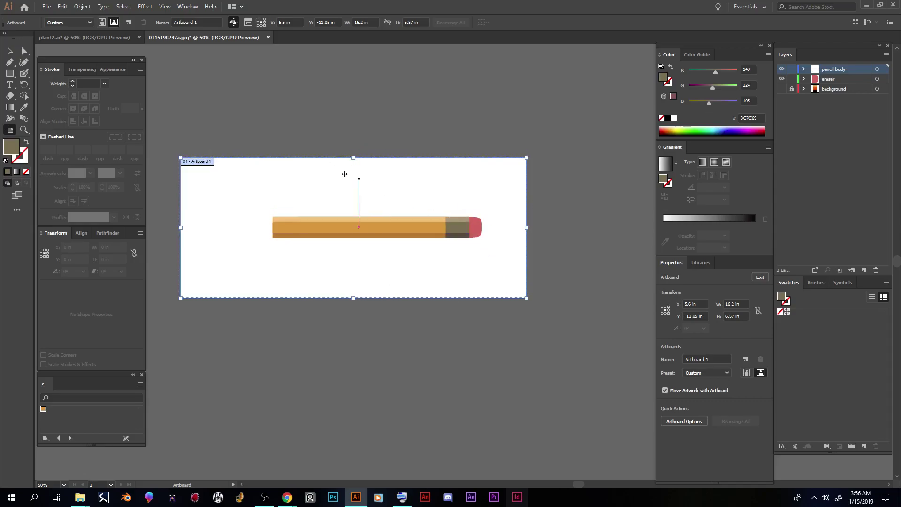
Step: Add a new layer and place it between the eraser and background layers
left_click(9, 73)
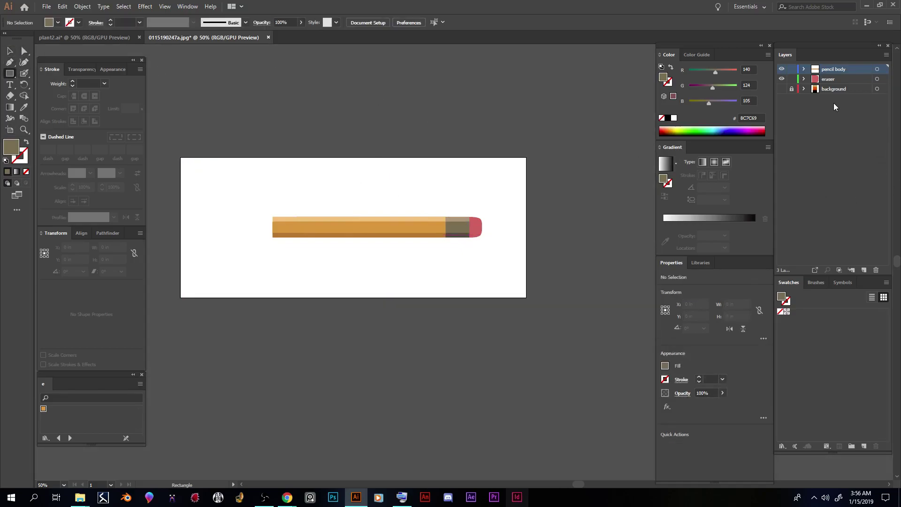
left_click(832, 81)
left_click(864, 270)
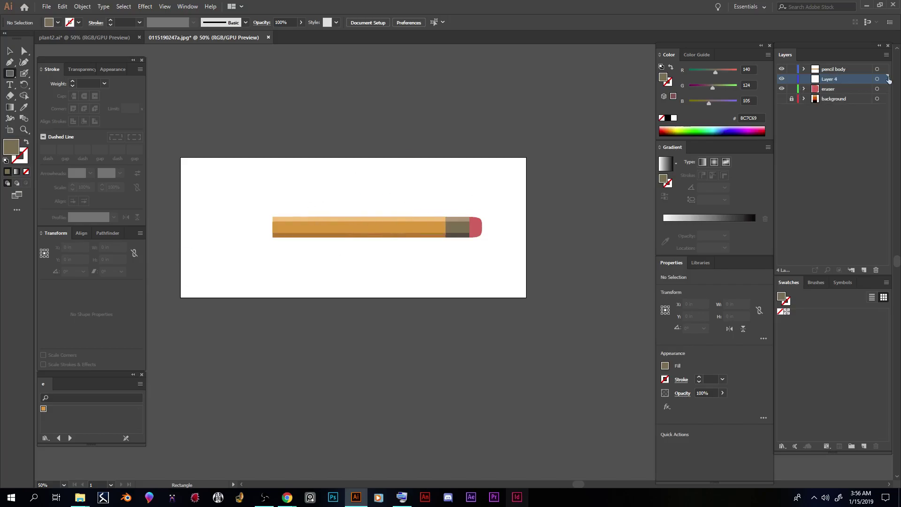
left_click(834, 80)
left_click_drag(834, 80, 834, 96)
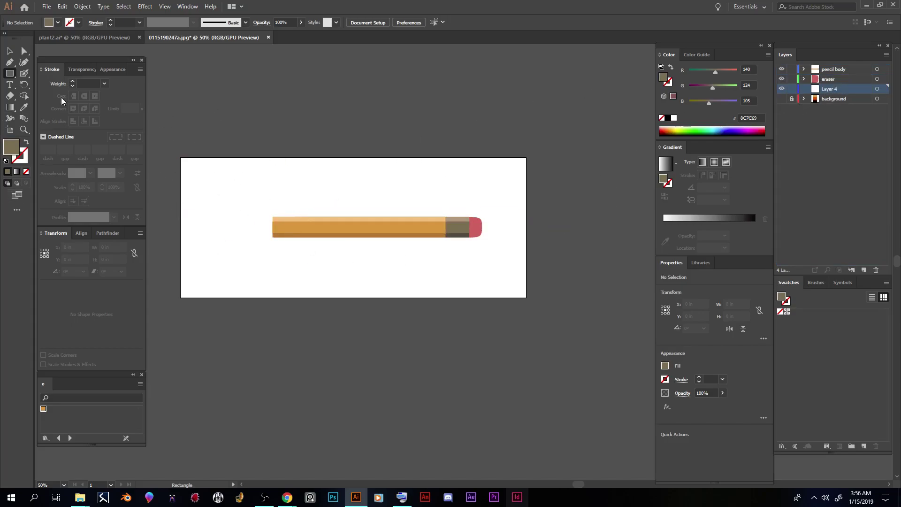
Step: Draw a rectangle about 17.16 by 7.69 in with blue fill 71A2C6, covering the whole artboard behind the pencil
double_click(8, 149)
mouse_move(150, 235)
left_mouse_down()
mouse_move(149, 244)
mouse_move(88, 209)
mouse_move(65, 212)
left_mouse_up()
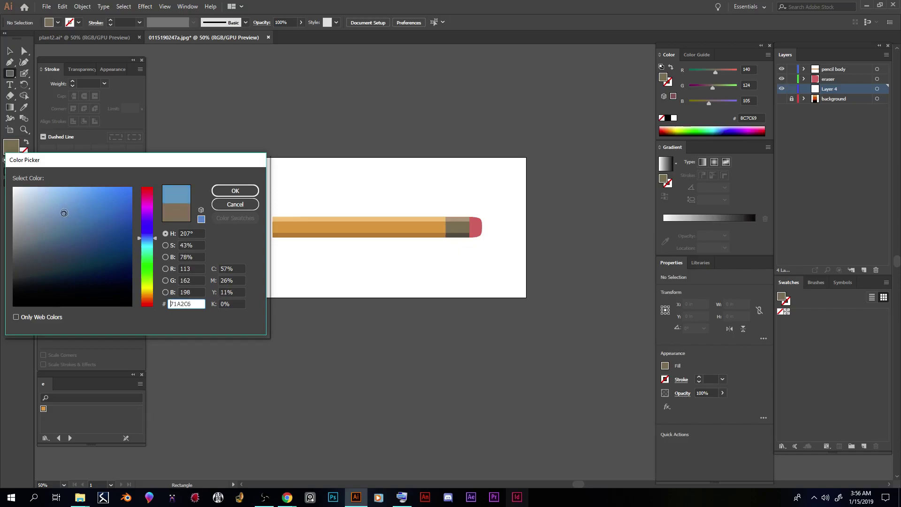
left_click(235, 190)
left_click_drag(172, 148, 539, 311)
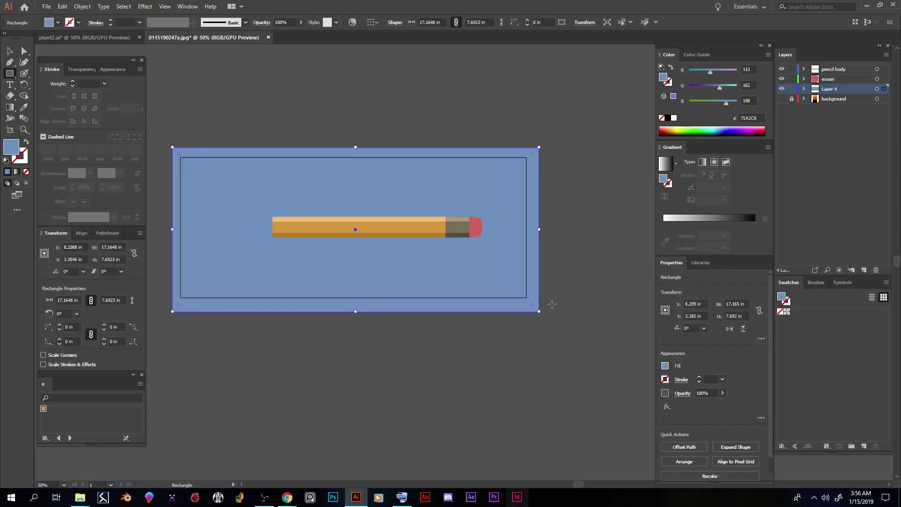
Step: Change the backdrop rectangle's fill to the deeper blue 4182AA
double_click(15, 151)
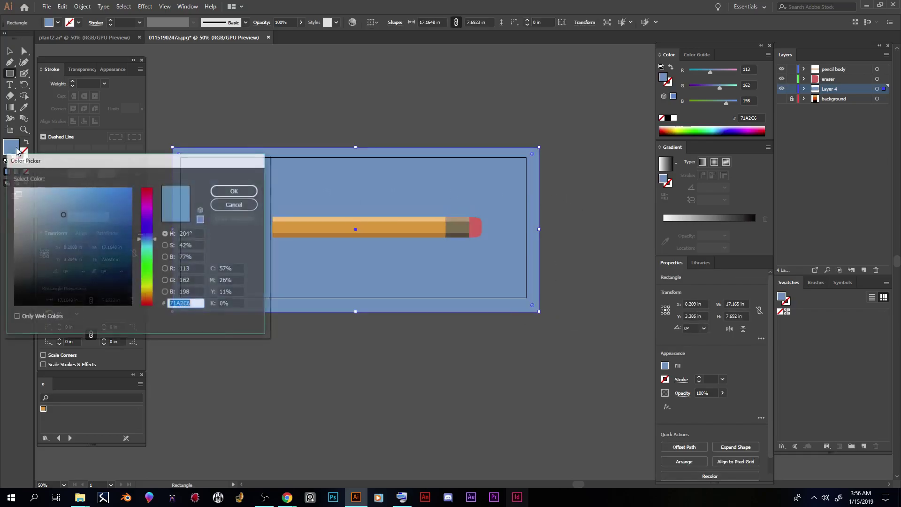
left_click(79, 215)
mouse_move(93, 207)
left_mouse_down()
mouse_move(98, 203)
mouse_move(86, 201)
mouse_move(86, 227)
left_mouse_up()
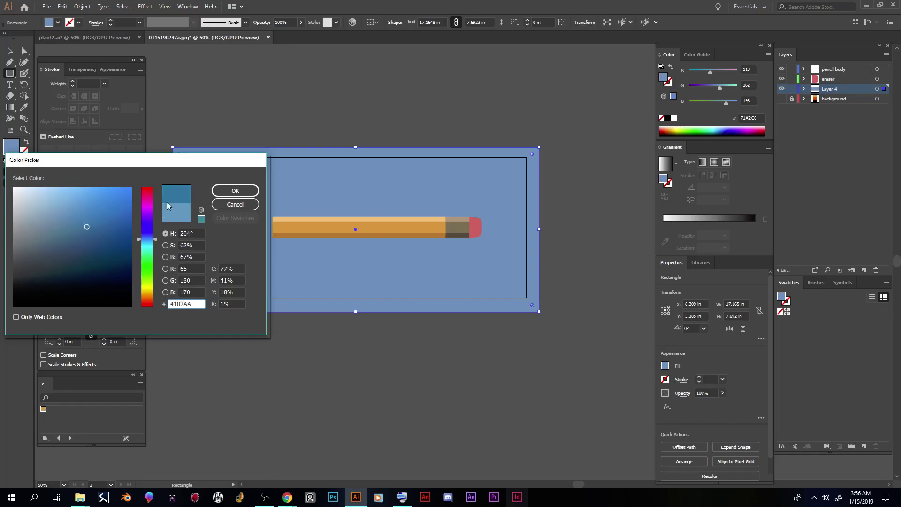
left_click(237, 192)
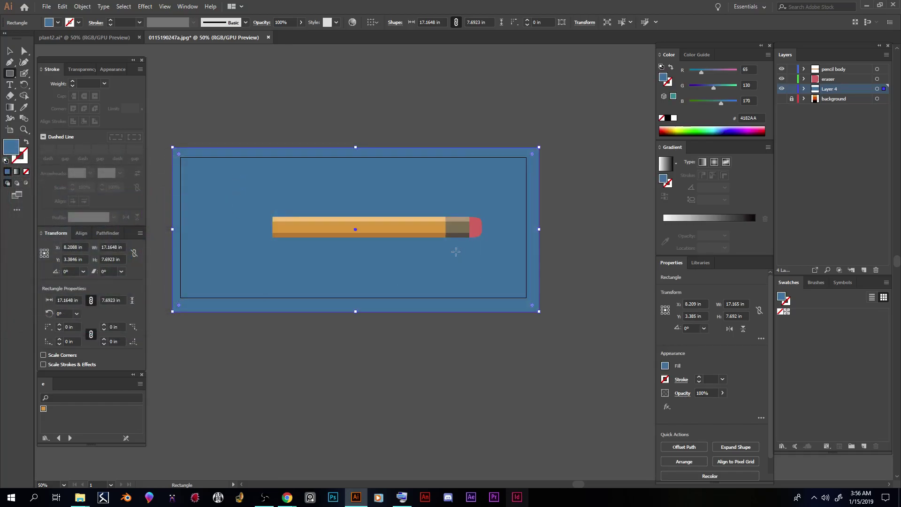
Step: Lock the backdrop and pencil body layers and make the eraser layer active
key("ctrl+plus")
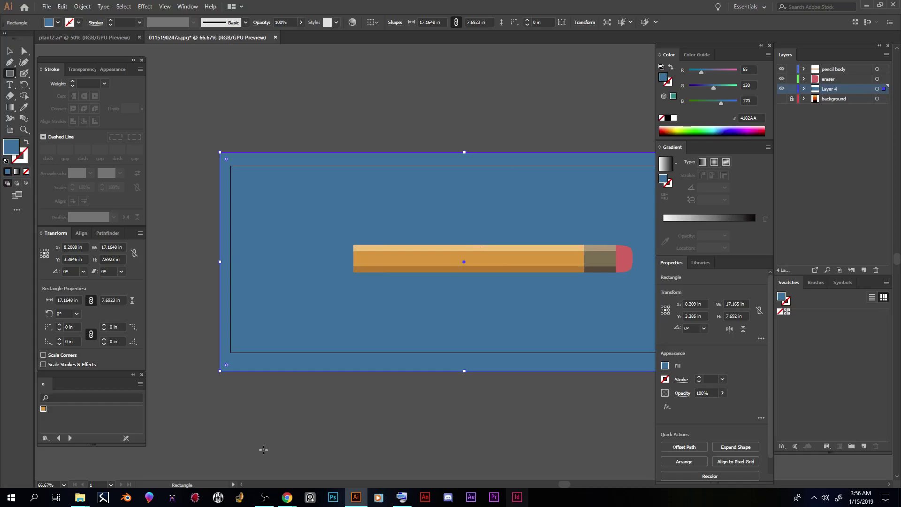
left_click_drag(559, 486, 573, 480)
key("ctrl+plus")
key("ctrl+plus")
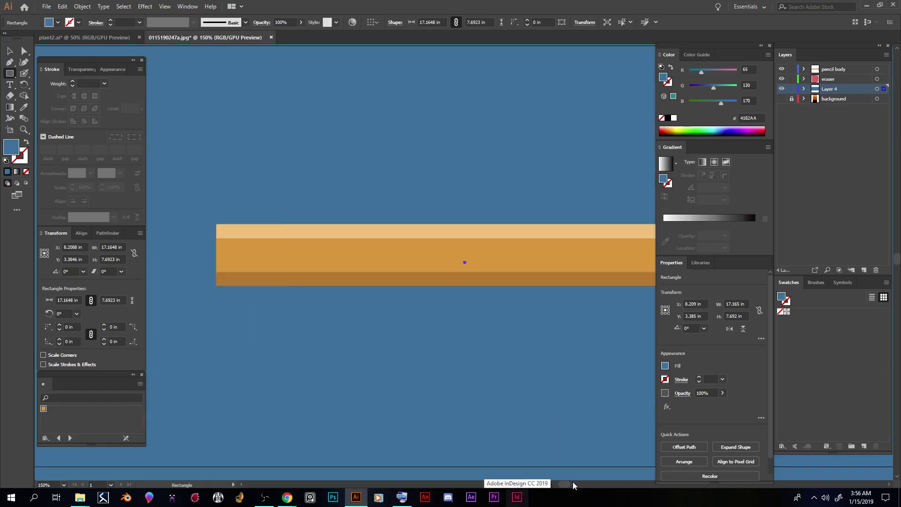
left_click_drag(565, 483, 581, 483)
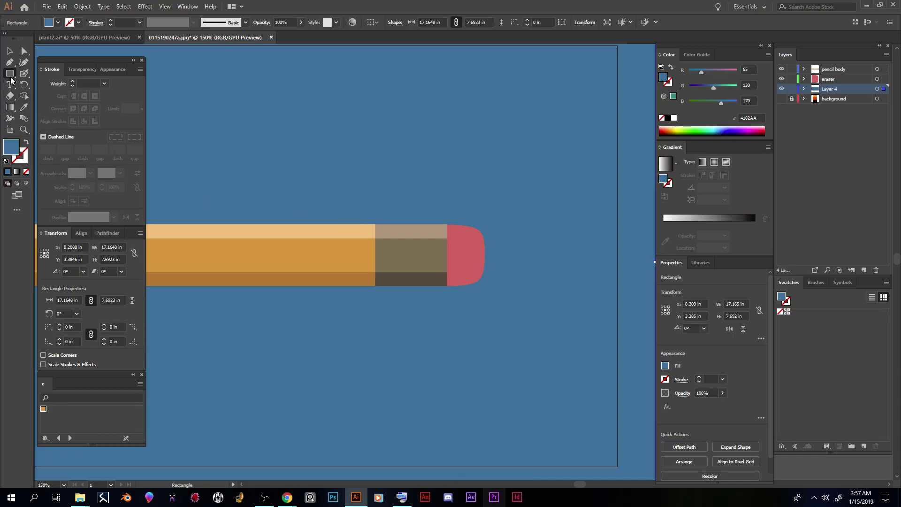
left_click(792, 89)
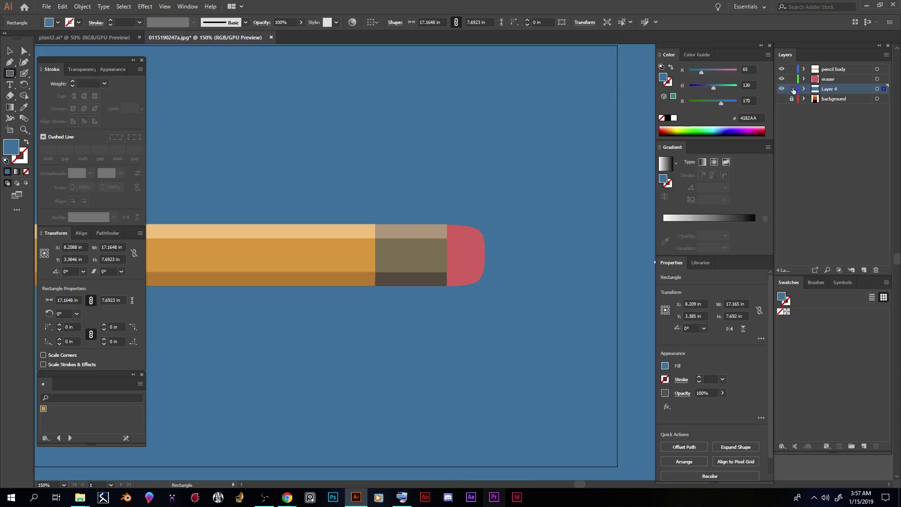
left_click(831, 82)
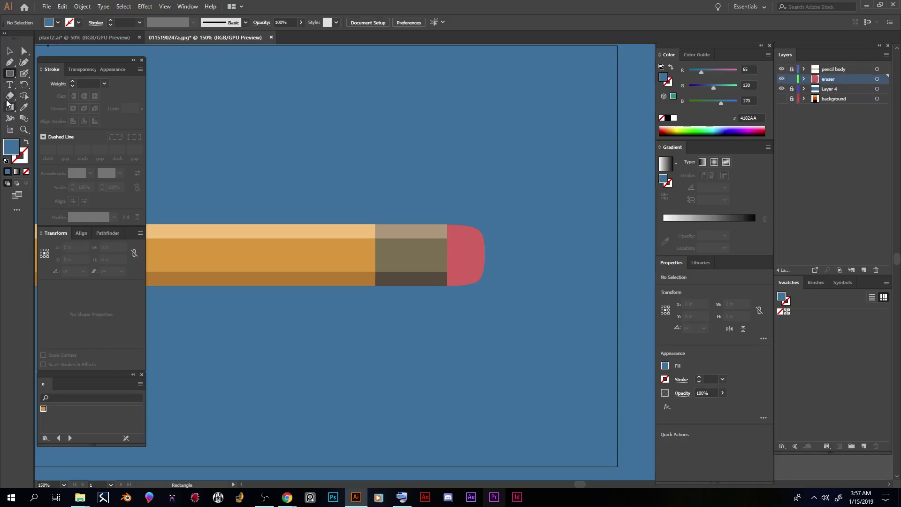
Step: Sample the eraser's pink as the fill color for the Pen tool
left_click(10, 62)
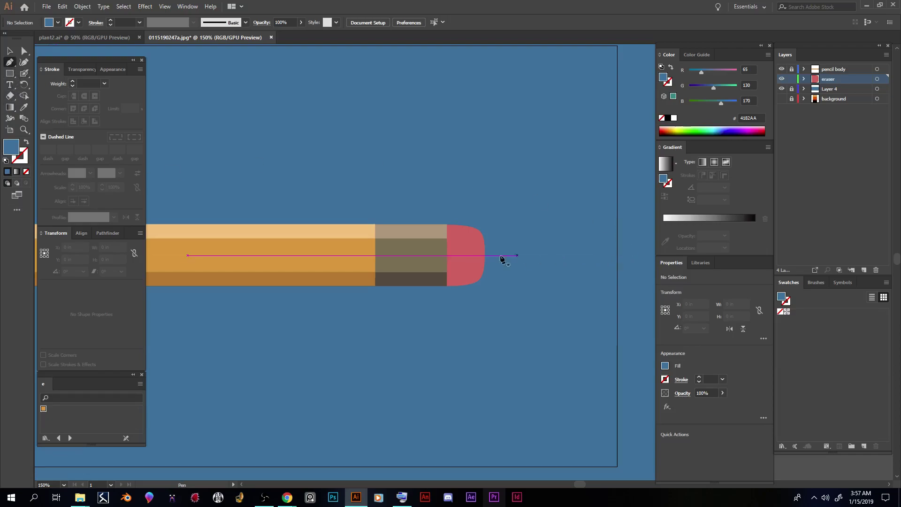
key("i")
left_click(468, 256)
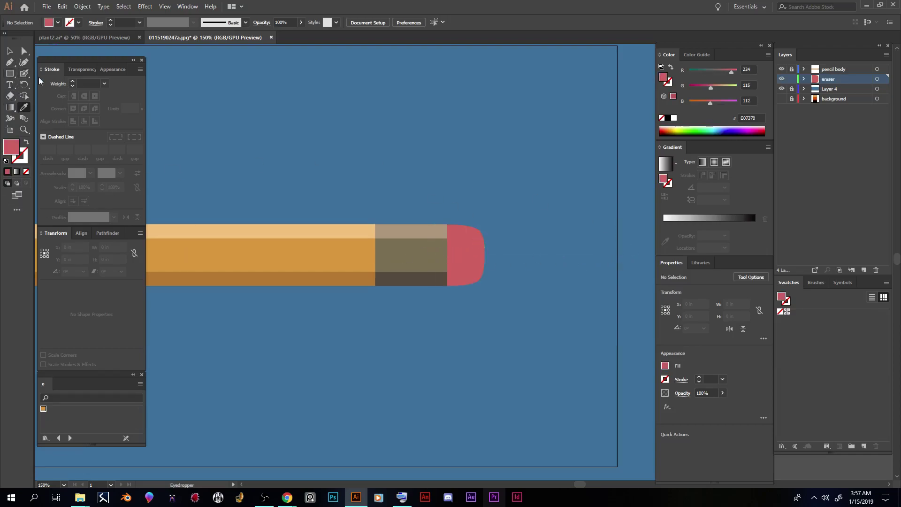
left_click(10, 62)
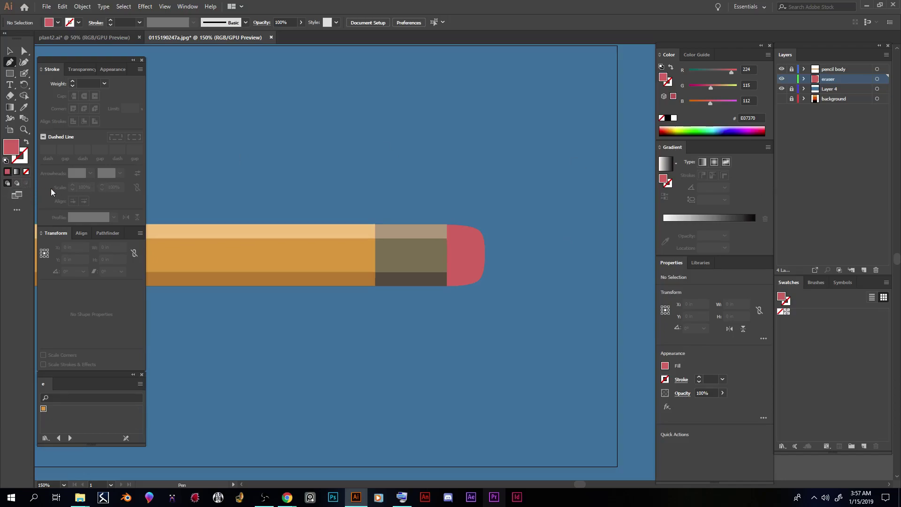
Step: Turn on Draw Inside mode for the eraser shape and deselect it
left_click(10, 51)
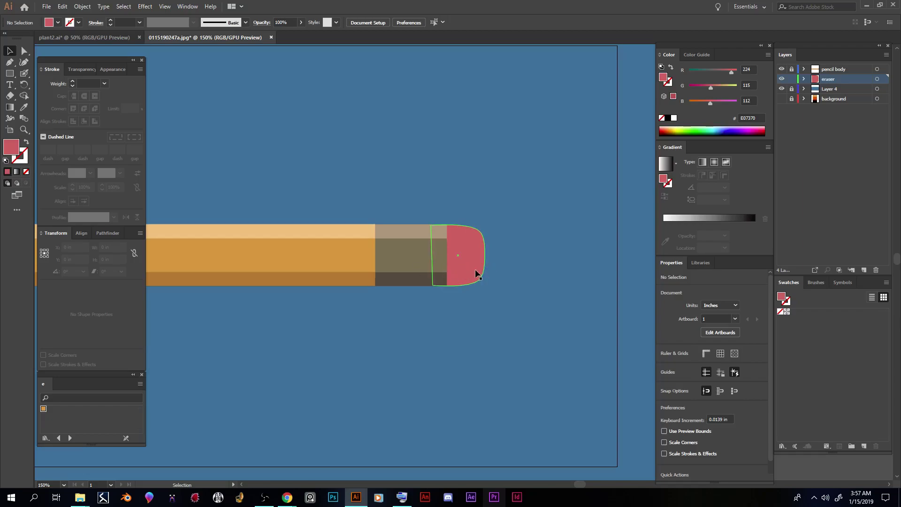
left_click(485, 253)
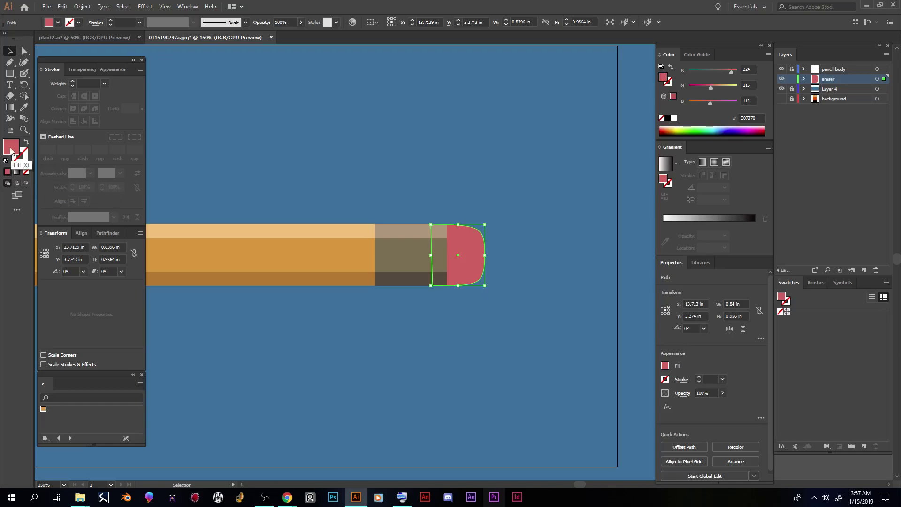
left_click(26, 184)
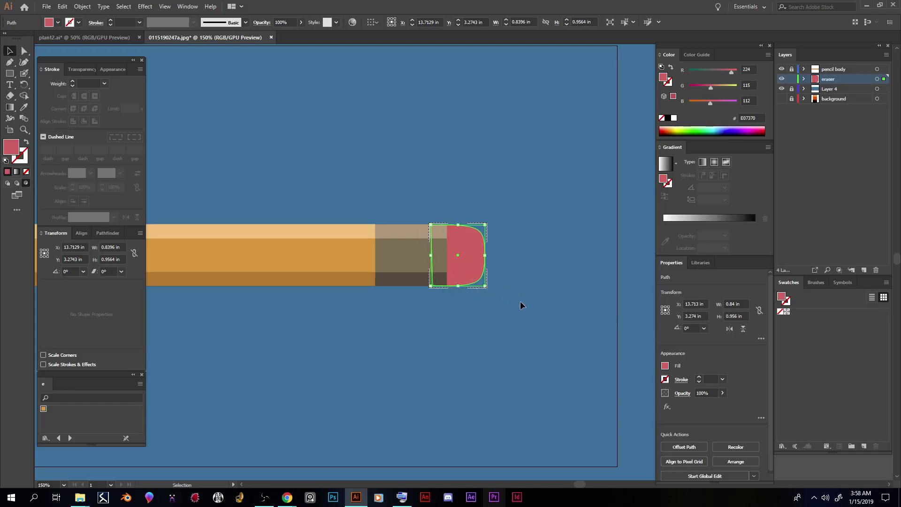
left_click(562, 306)
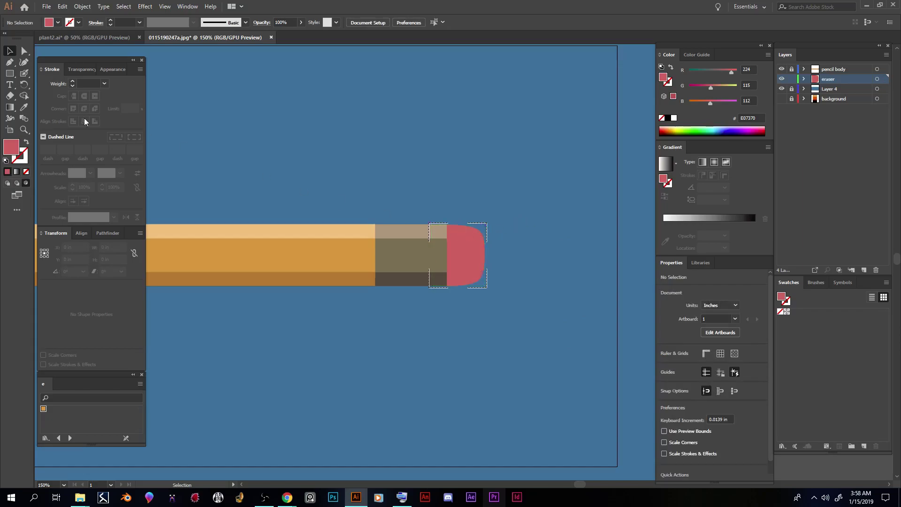
Step: Set the Pen tool's fill to the darker, muted pink AD6363 for the eraser's shadow
left_click(23, 107)
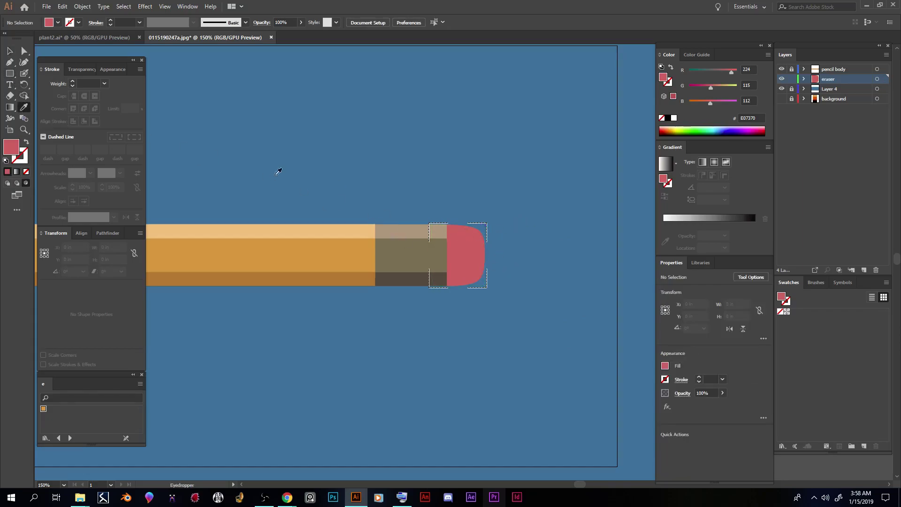
left_click(10, 63)
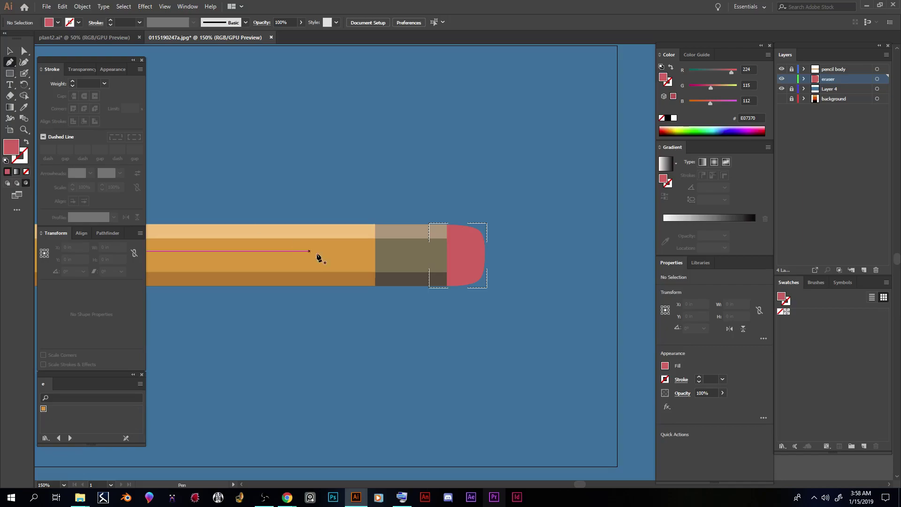
double_click(12, 149)
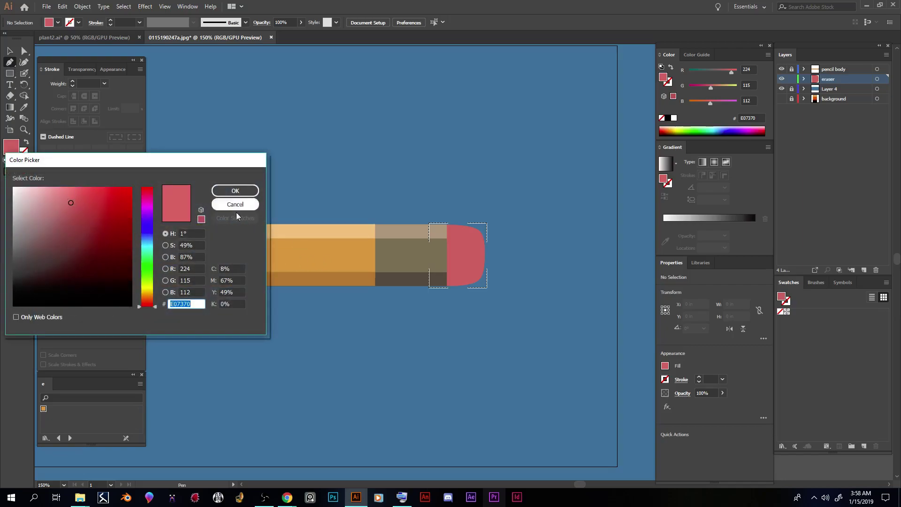
left_click_drag(73, 202, 63, 224)
left_click(235, 191)
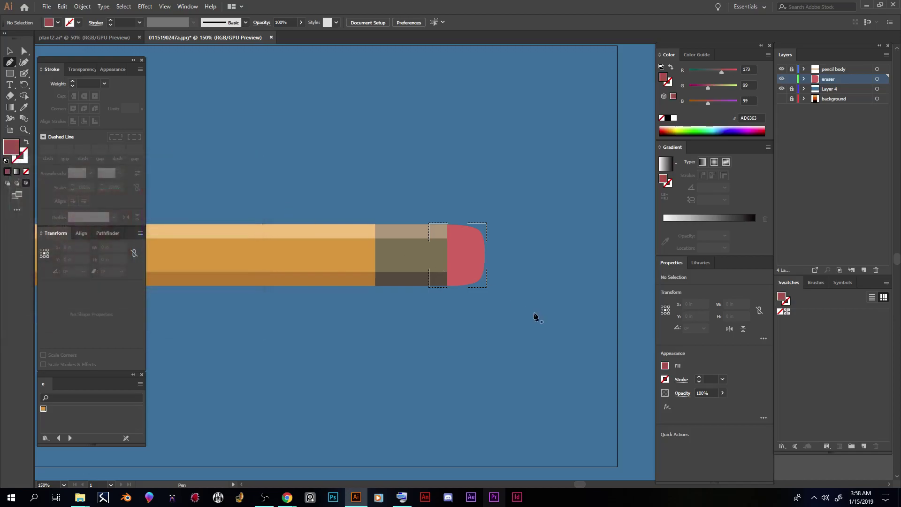
Step: Draw a closed shadow shape with the Pen tool across the eraser's lower edge, extending past its outline, and deselect it
left_click(432, 277)
left_click_drag(500, 269, 505, 259)
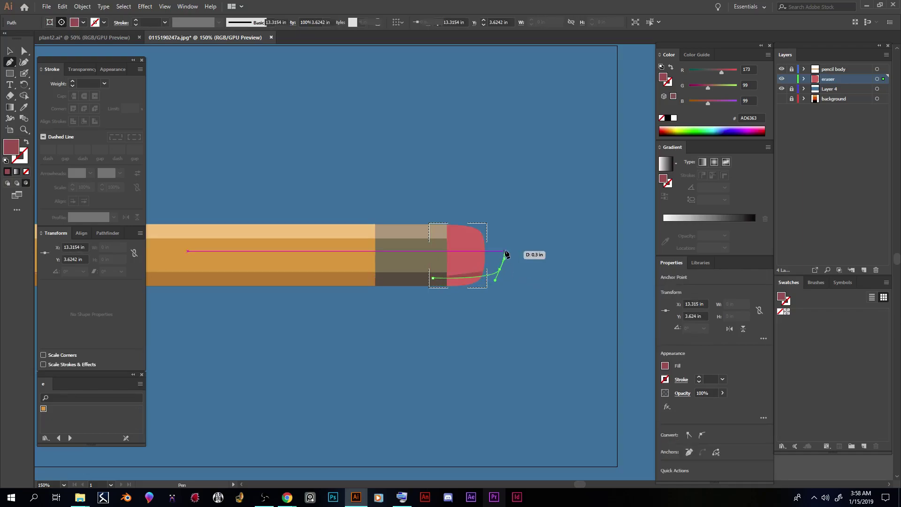
left_click(504, 297)
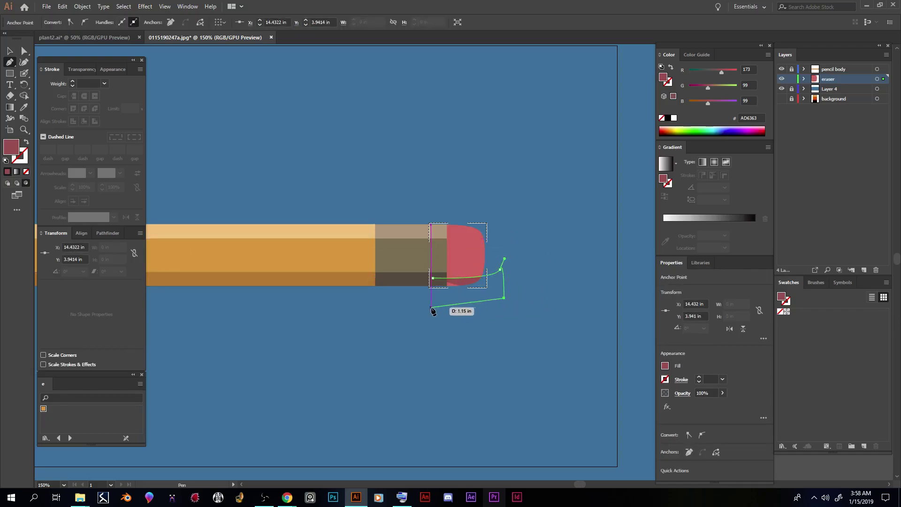
left_click(428, 307)
left_click(432, 278)
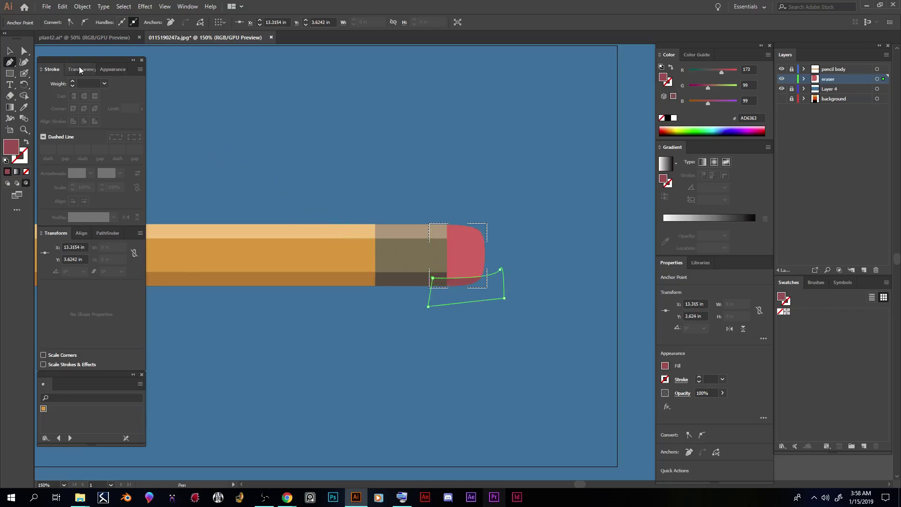
left_click(25, 51)
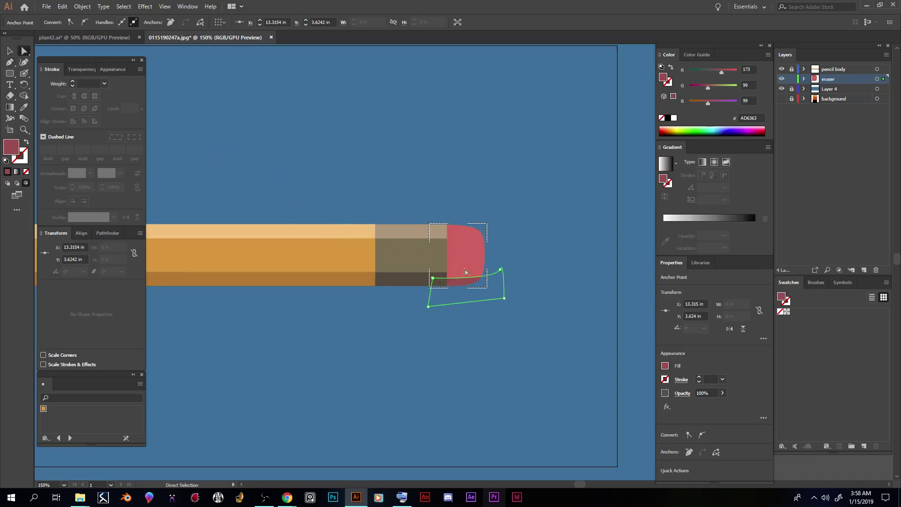
left_click(563, 282)
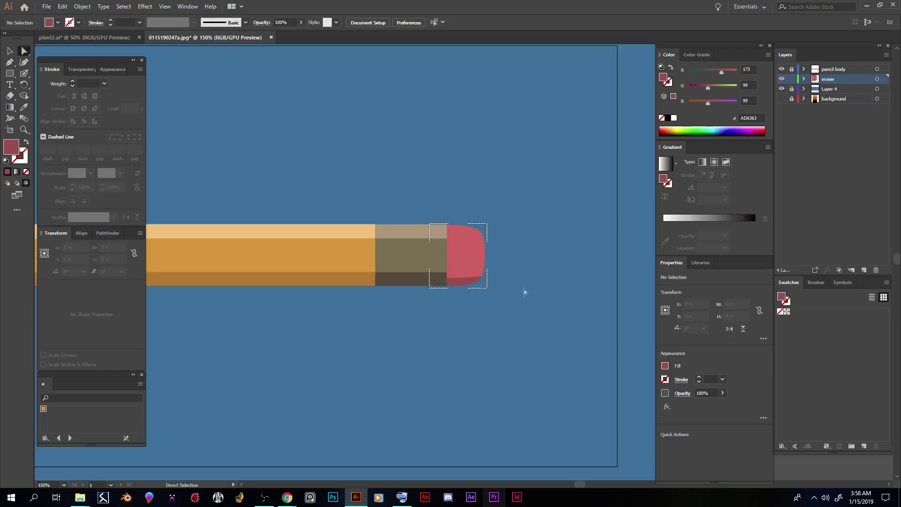
Step: Reshape the eraser shadow by raising its upper anchor points and bending its edge into an arch over the eraser's lower half
left_click(460, 282)
left_click(500, 270)
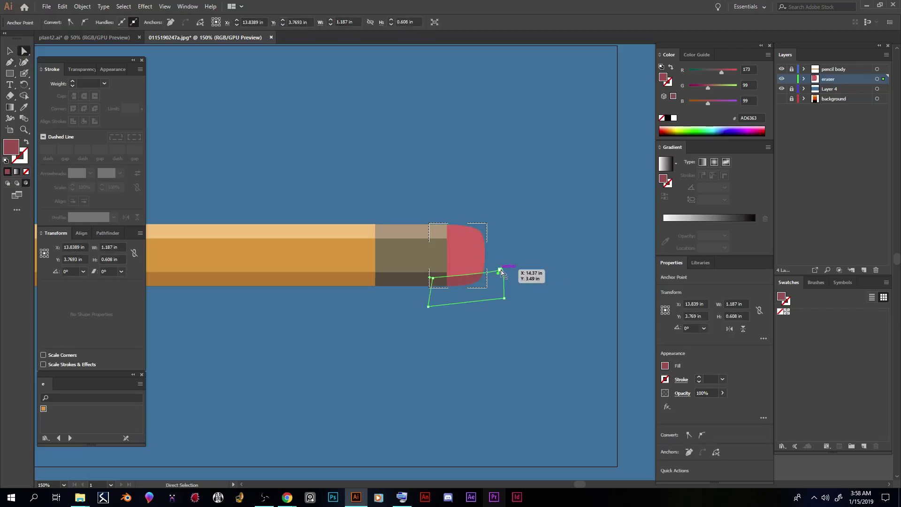
mouse_move(500, 268)
left_mouse_down()
mouse_move(500, 243)
mouse_move(528, 234)
mouse_move(522, 228)
left_mouse_up()
left_click_drag(431, 278, 430, 268)
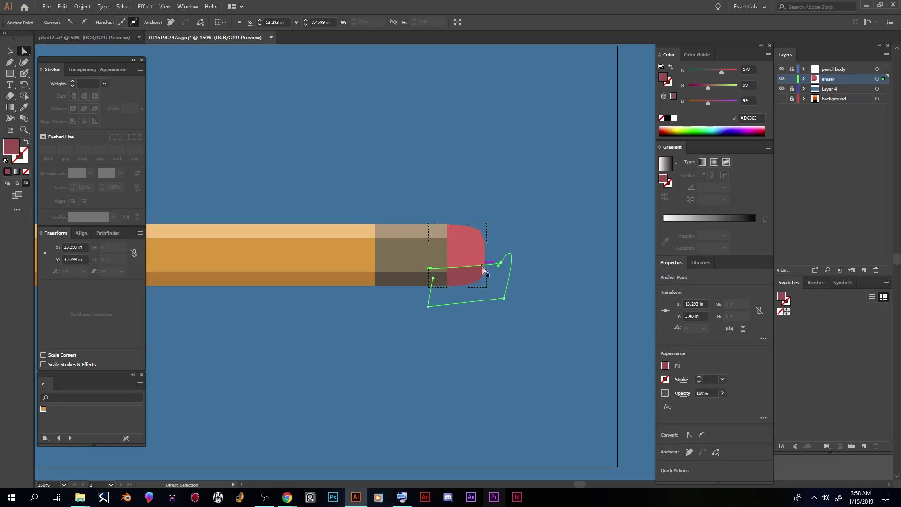
left_click_drag(503, 264, 501, 253)
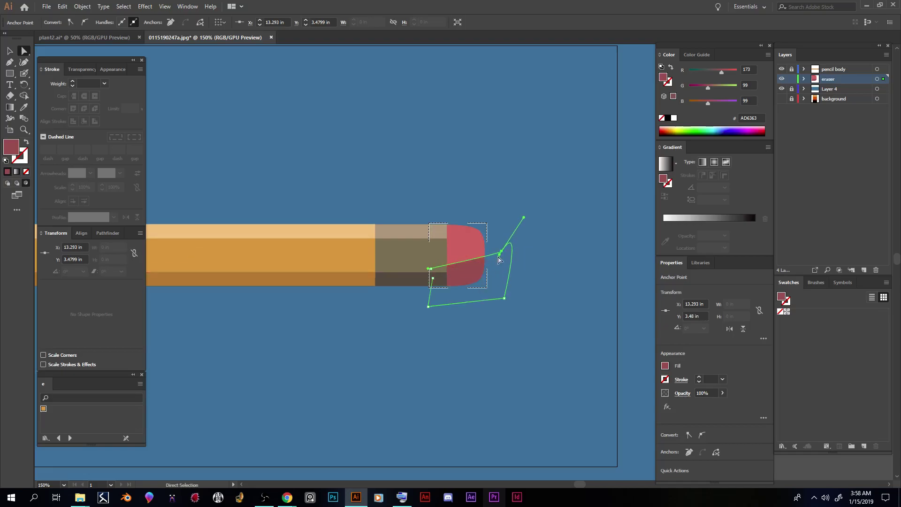
left_click_drag(506, 299, 524, 287)
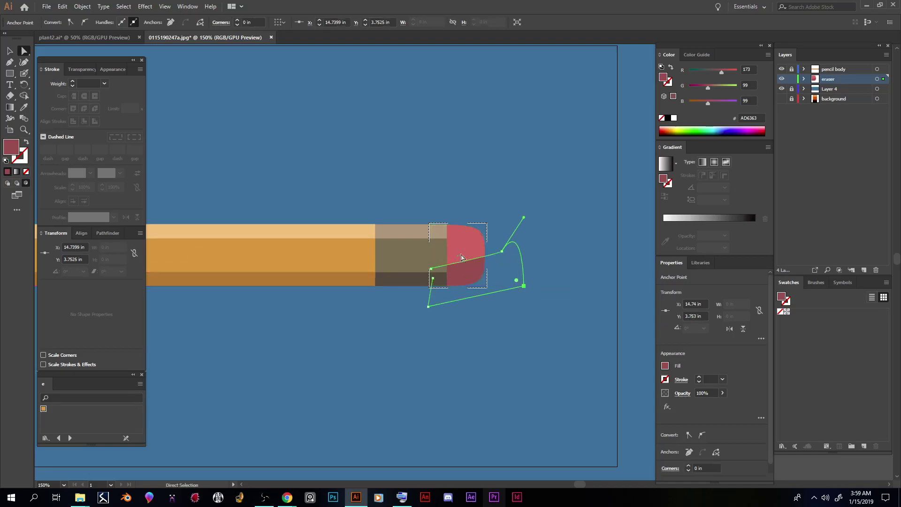
left_click_drag(501, 253, 491, 266)
mouse_move(515, 229)
left_mouse_down()
mouse_move(515, 193)
mouse_move(551, 249)
mouse_move(521, 310)
mouse_move(533, 208)
mouse_move(524, 241)
mouse_move(512, 252)
mouse_move(496, 247)
left_mouse_up()
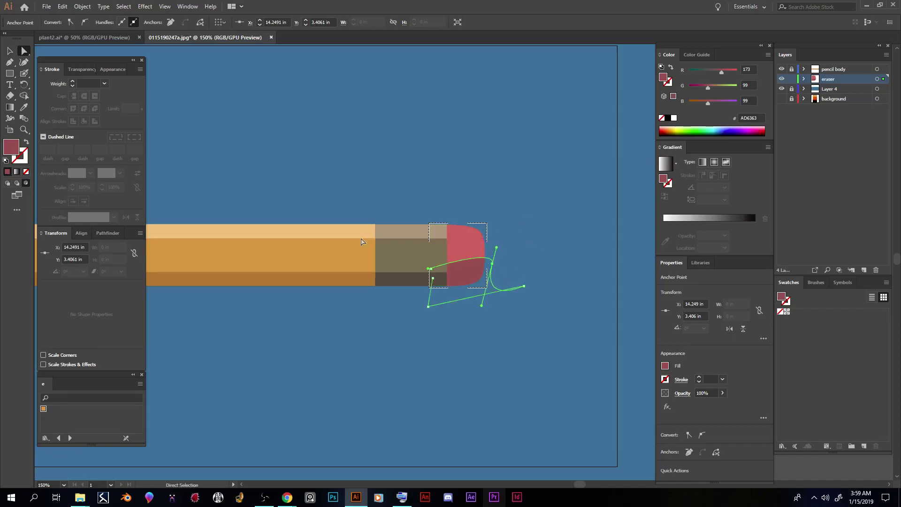
Step: Add two anchor points along the shadow's upper edge within the eraser
left_click(9, 63)
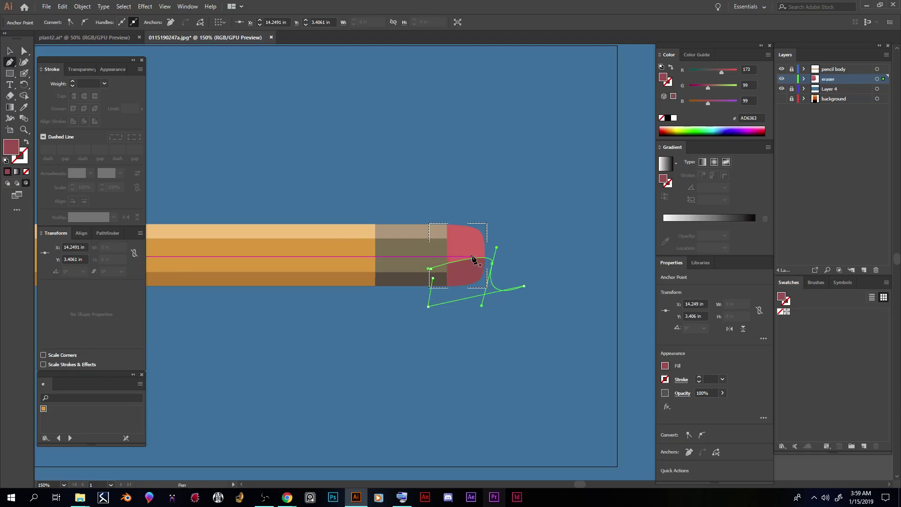
scroll(486, 265, "up", 3)
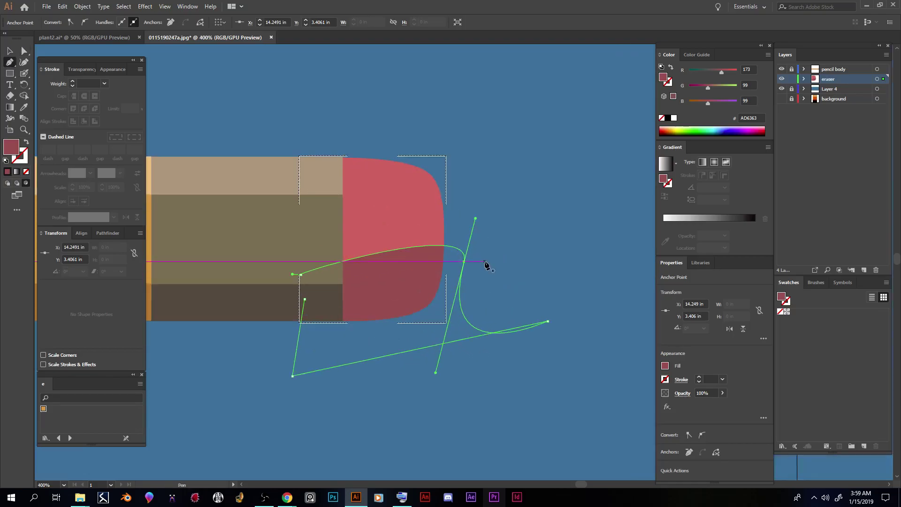
left_click(412, 247)
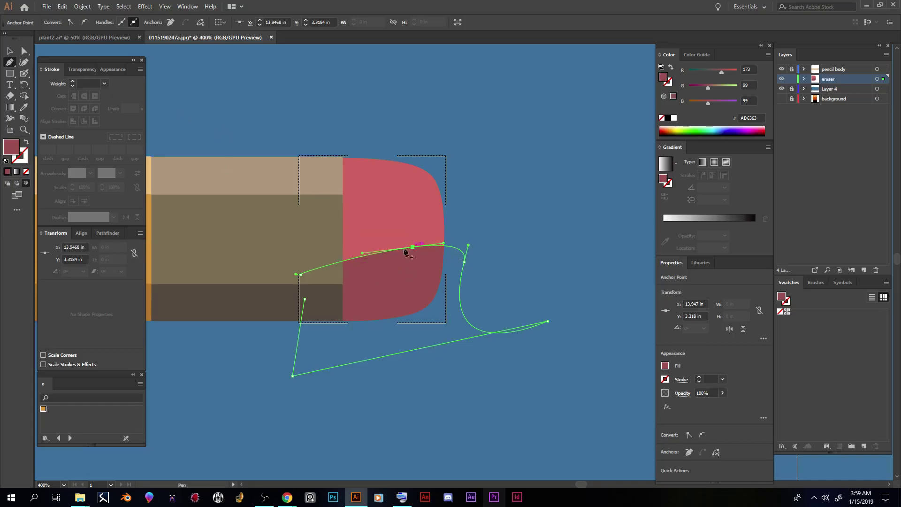
left_click(349, 261)
Step: Adjust the shadow's anchor points and handles into a wavy upper edge that sweeps up along the eraser's rounded end
key("a")
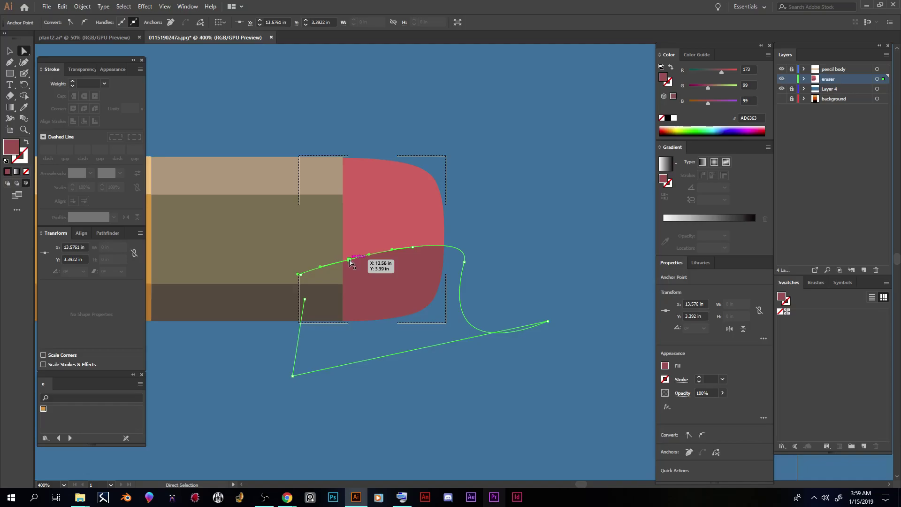
left_click_drag(349, 260, 372, 280)
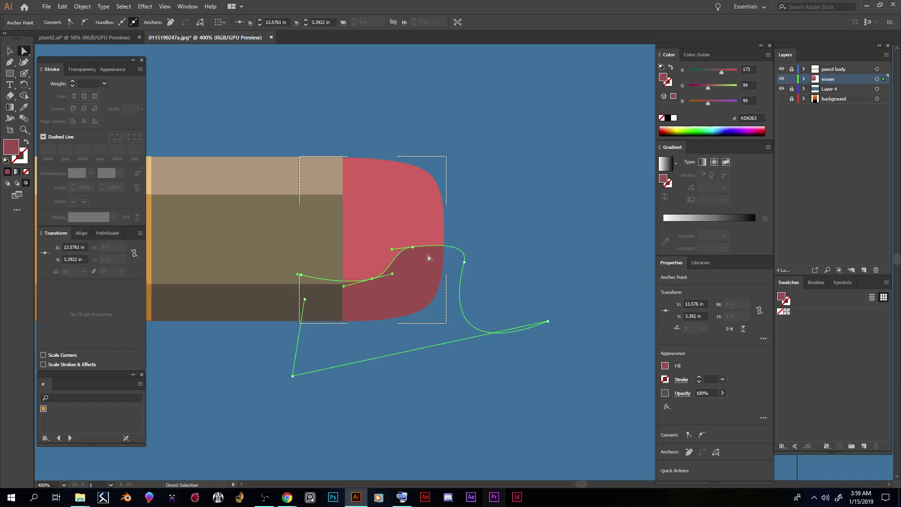
left_click_drag(413, 252, 448, 198)
mouse_move(426, 275)
left_mouse_down()
mouse_move(446, 277)
mouse_move(413, 277)
left_mouse_up()
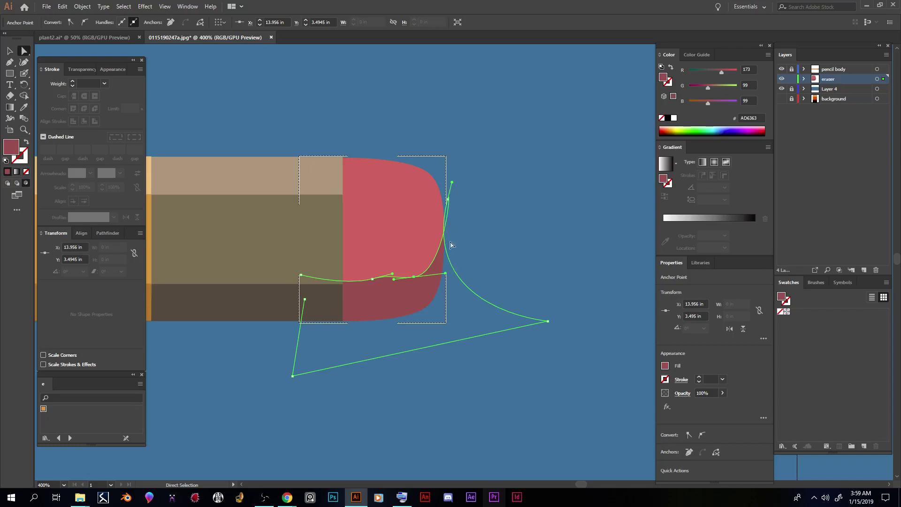
mouse_move(452, 183)
left_mouse_down()
mouse_move(429, 185)
mouse_move(446, 197)
mouse_move(447, 187)
left_mouse_up()
mouse_move(372, 280)
left_mouse_down()
mouse_move(371, 269)
mouse_move(315, 281)
mouse_move(330, 294)
mouse_move(379, 260)
mouse_move(368, 258)
left_mouse_up()
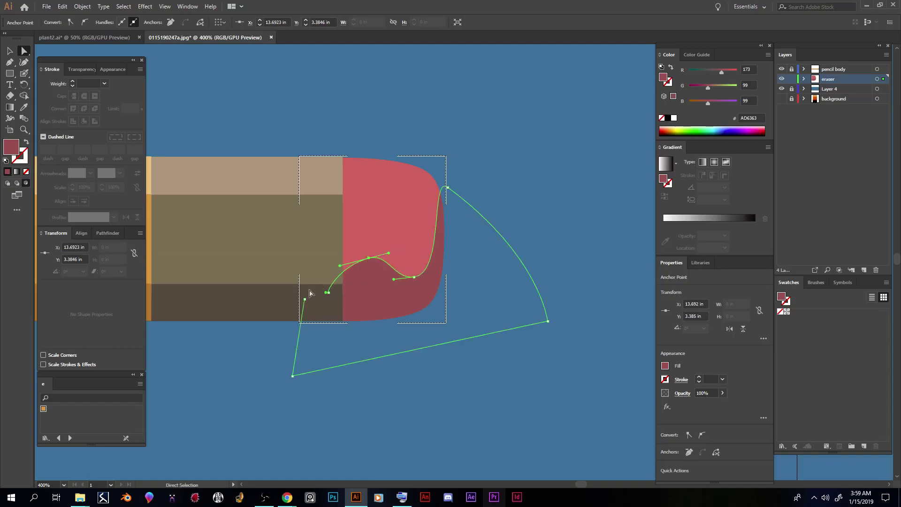
left_click_drag(327, 296, 328, 281)
left_click(493, 374)
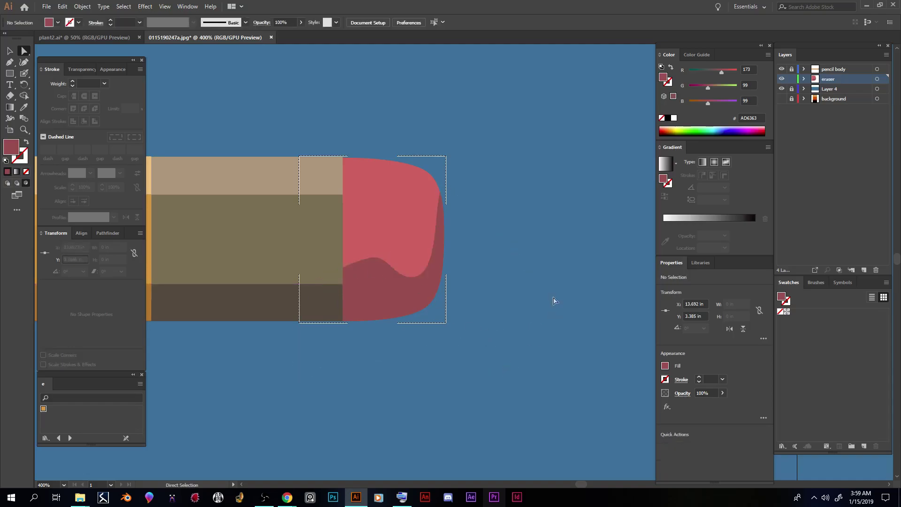
Step: Lower the crest of the shadow's wave slightly to flatten the curve near the ferrule
key("ctrl+0")
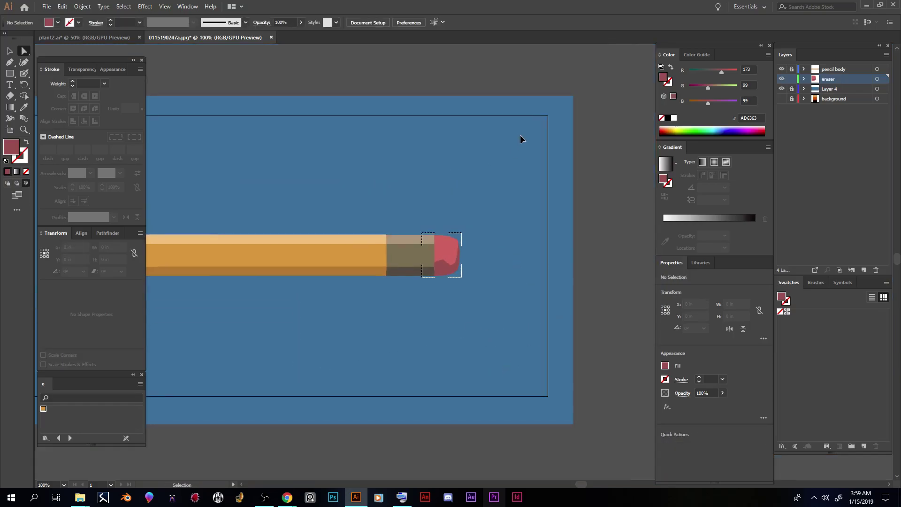
key("ctrl+plus")
key("ctrl+plus")
left_click(442, 278)
left_click(429, 268)
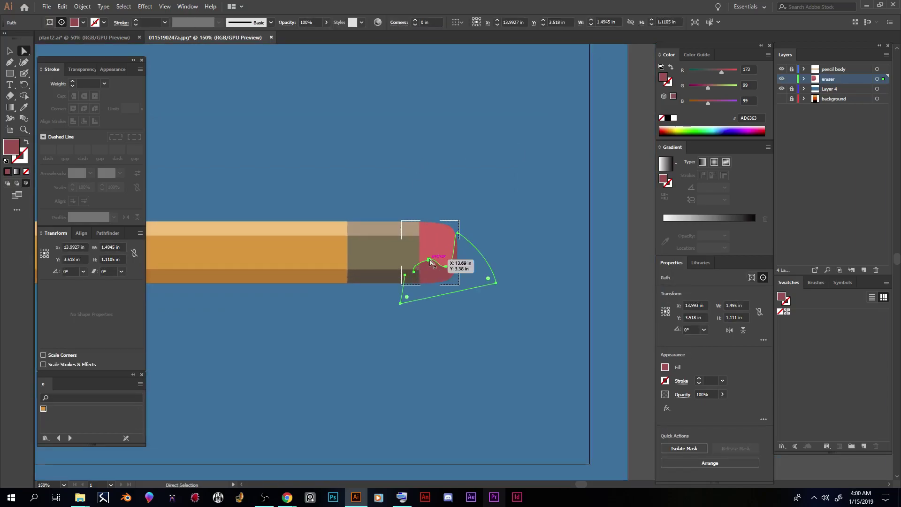
left_click_drag(430, 263, 430, 266)
left_click(490, 309)
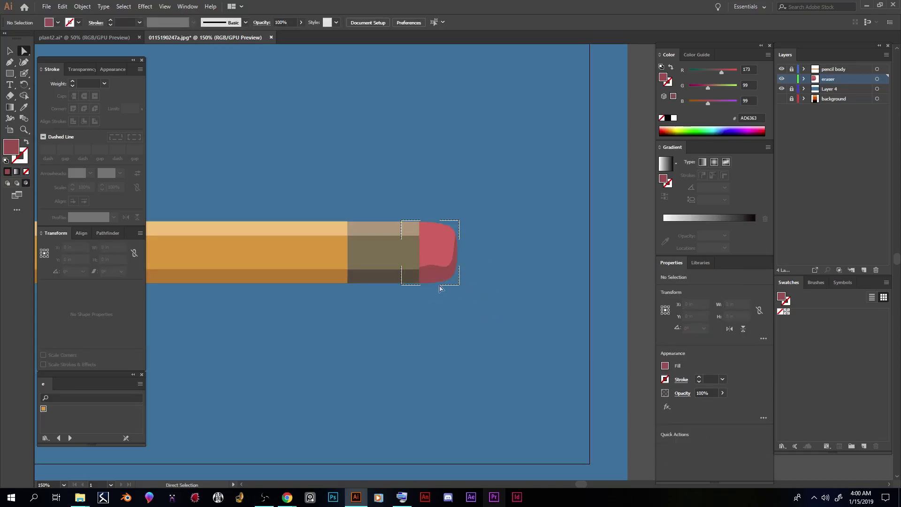
Step: Nudge the eraser shadow shape and adjust the curve handle beside its crest to smooth the wave
left_click(430, 269)
key("ctrl+equal")
key("ctrl+equal")
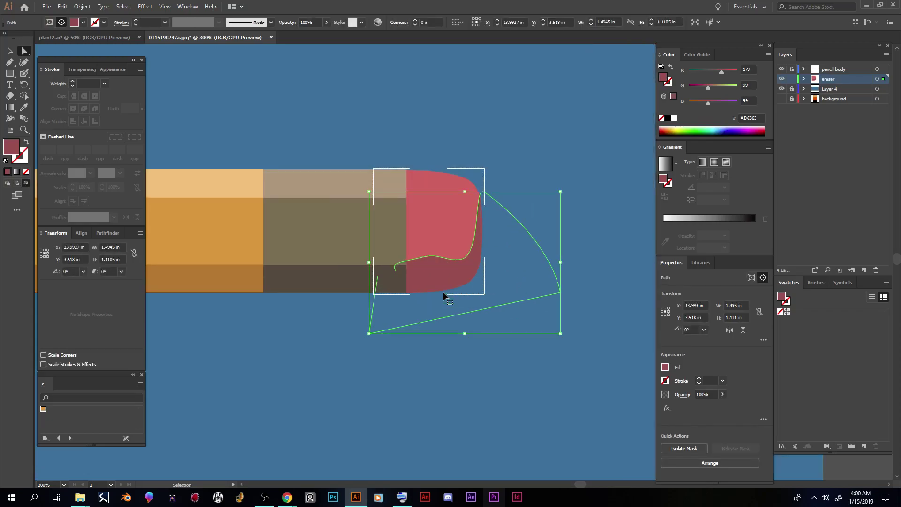
key("ctrl+equal")
key("a")
left_click_drag(374, 270, 372, 268)
left_click(568, 225)
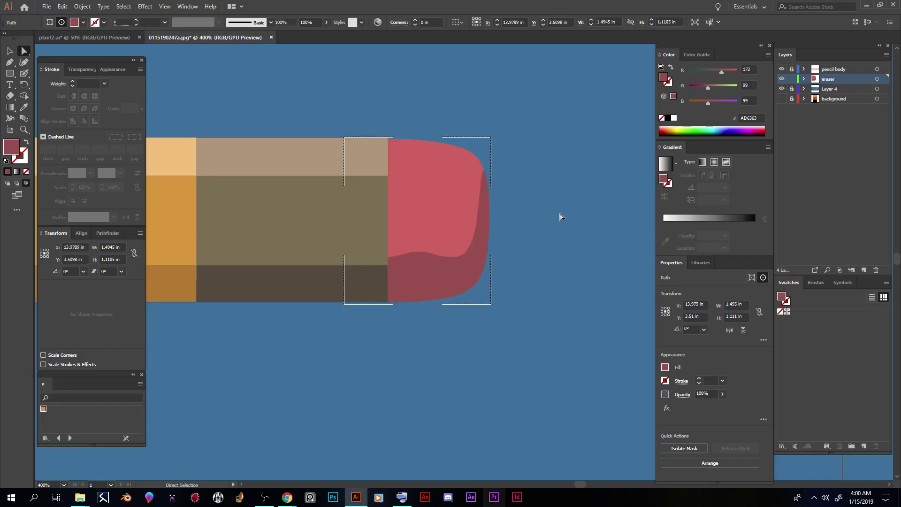
left_click_drag(427, 253, 427, 258)
left_click(428, 261)
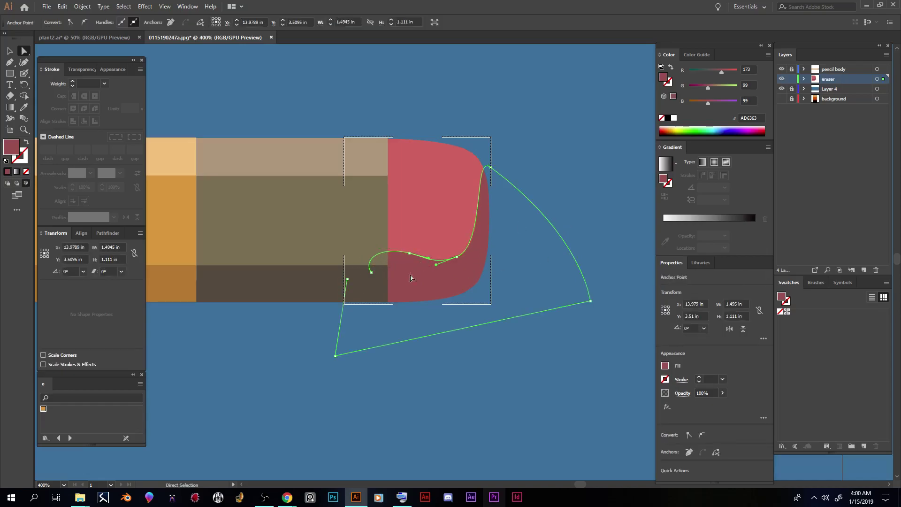
left_click(594, 168)
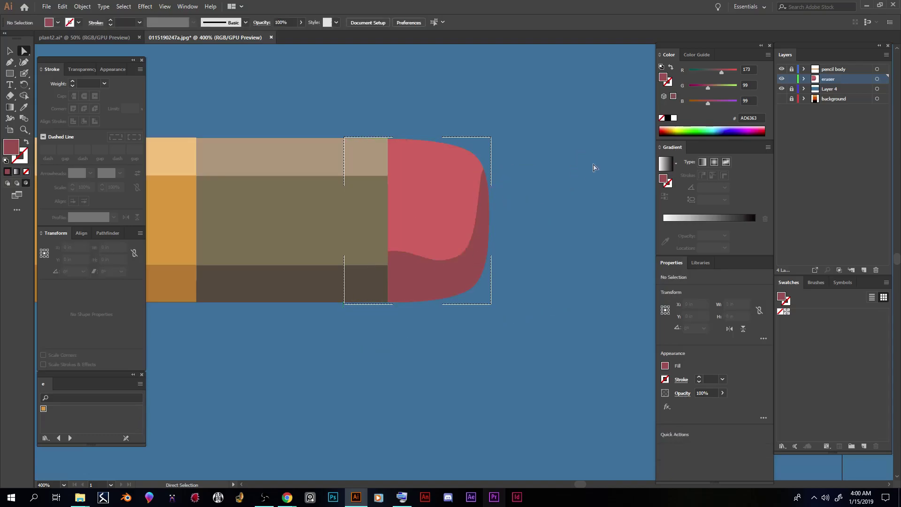
Step: Lock the eraser layer and make the pencil body layer active
key("ctrl+0")
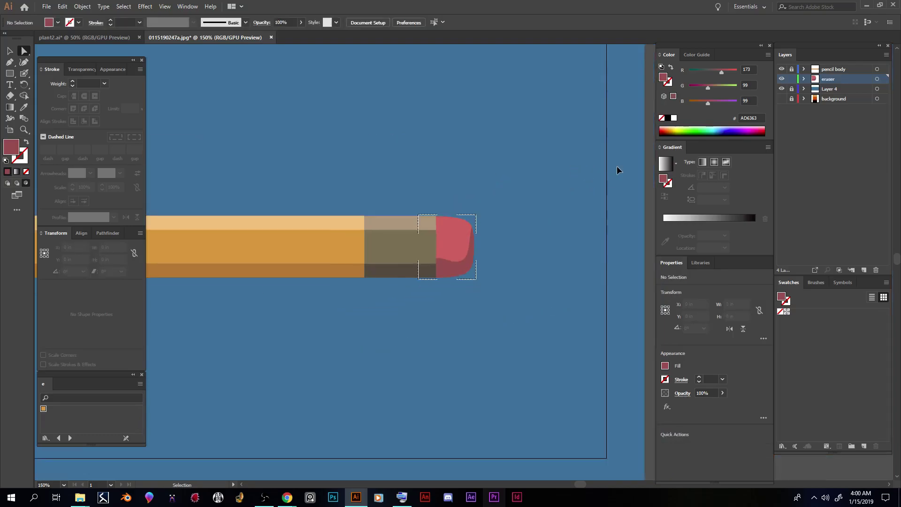
left_click_drag(594, 481, 573, 479)
left_click(9, 47)
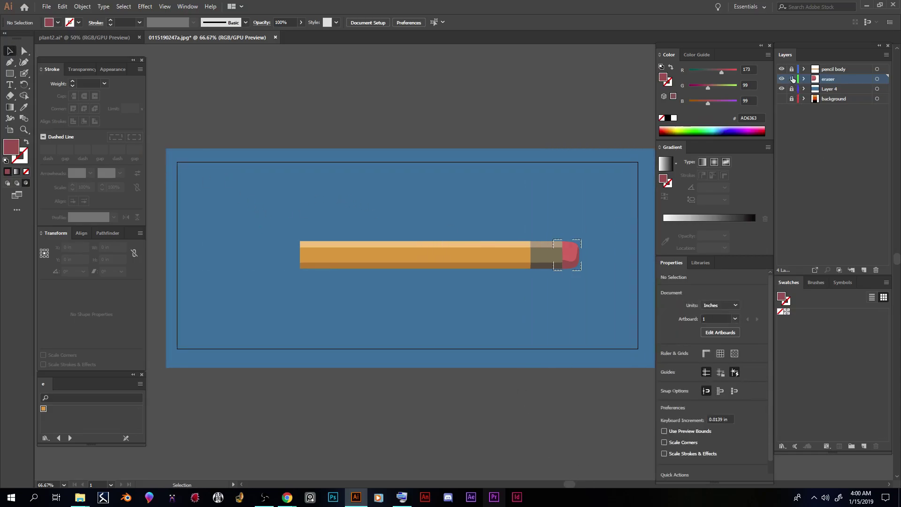
left_click(840, 70)
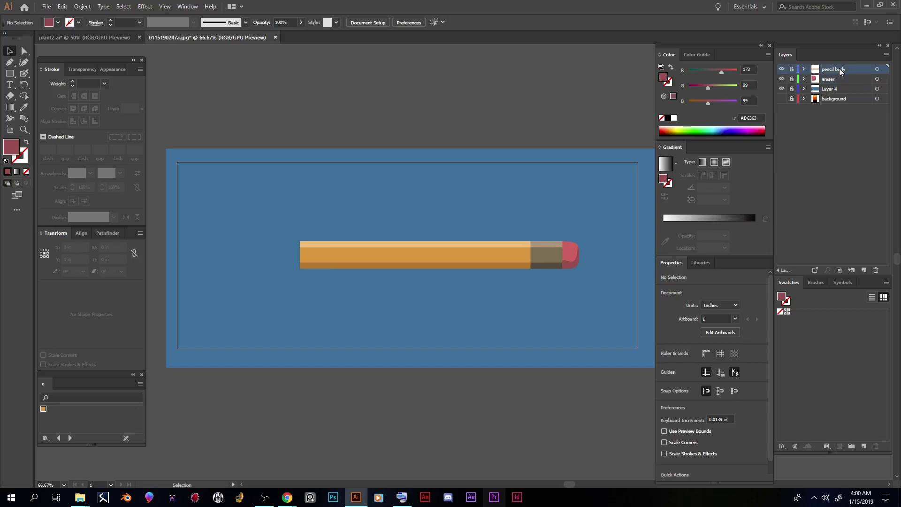
Step: Unlock the pencil body layer and stretch all its artwork away from the eraser to about 10.48 in wide
left_click(782, 70)
left_click(781, 70)
key("ctrl+a")
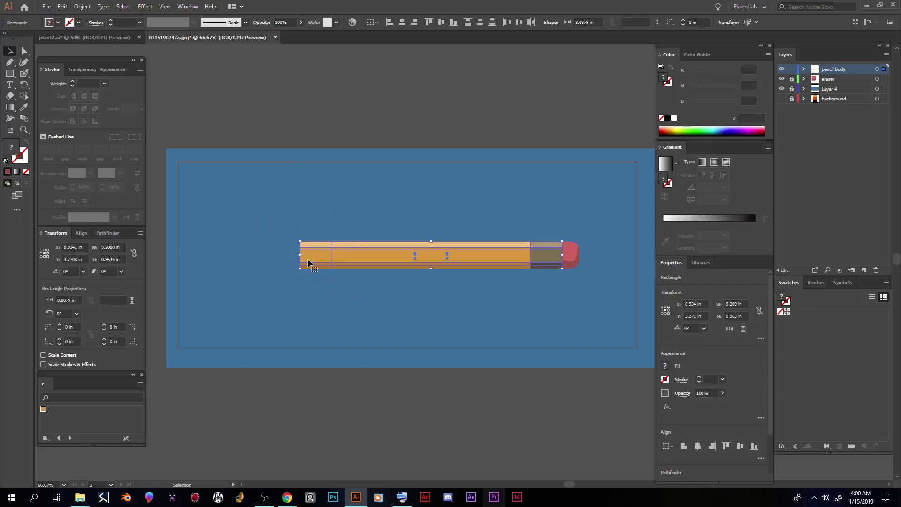
left_click_drag(299, 257, 248, 254)
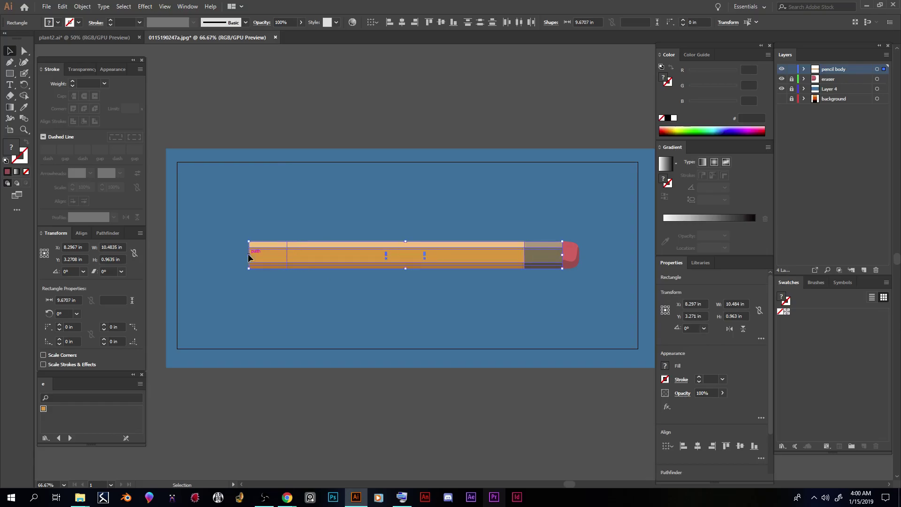
Step: Extend the three orange body strips over the ferrule toward the eraser, to about 10 in long, and deselect them
left_click(523, 260)
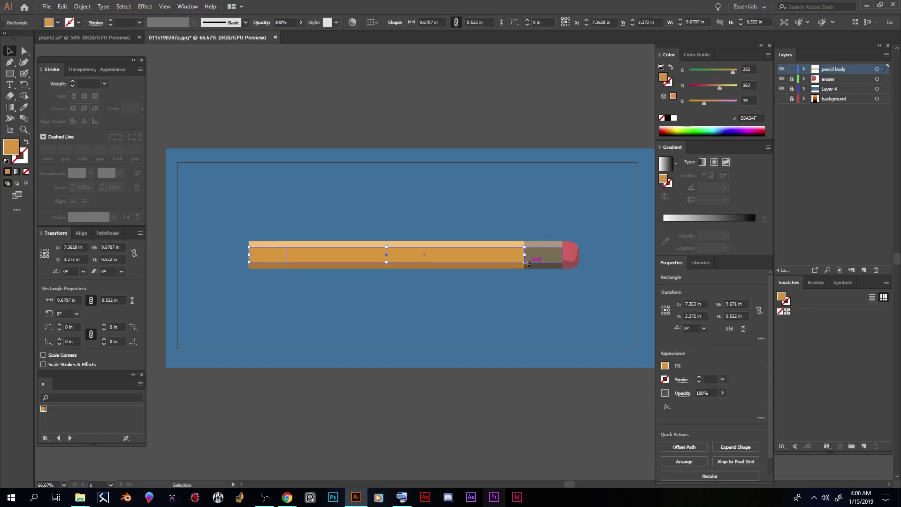
left_click(505, 244)
left_click(512, 266, "shift")
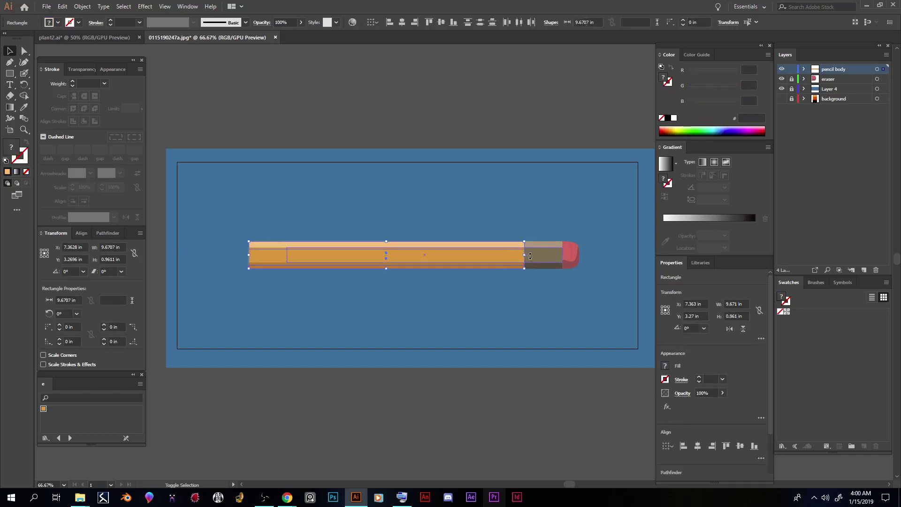
left_click_drag(524, 255, 534, 255)
left_click(519, 257)
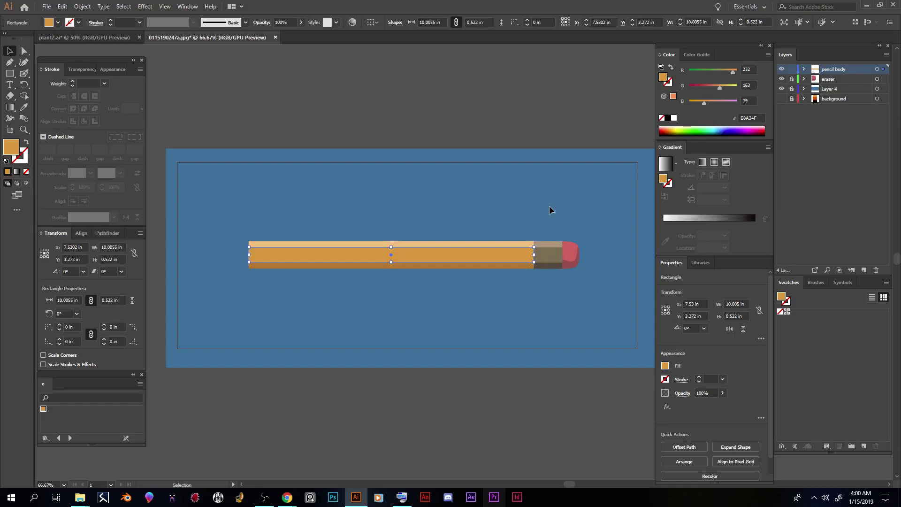
left_click(549, 205)
key("ctrl+equal")
key("ctrl+equal")
key("ctrl+equal")
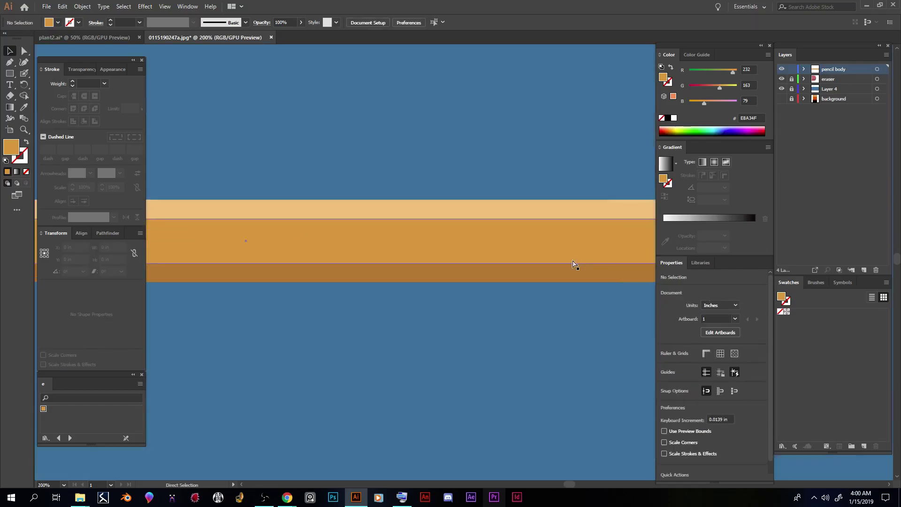
left_click_drag(570, 485, 576, 484)
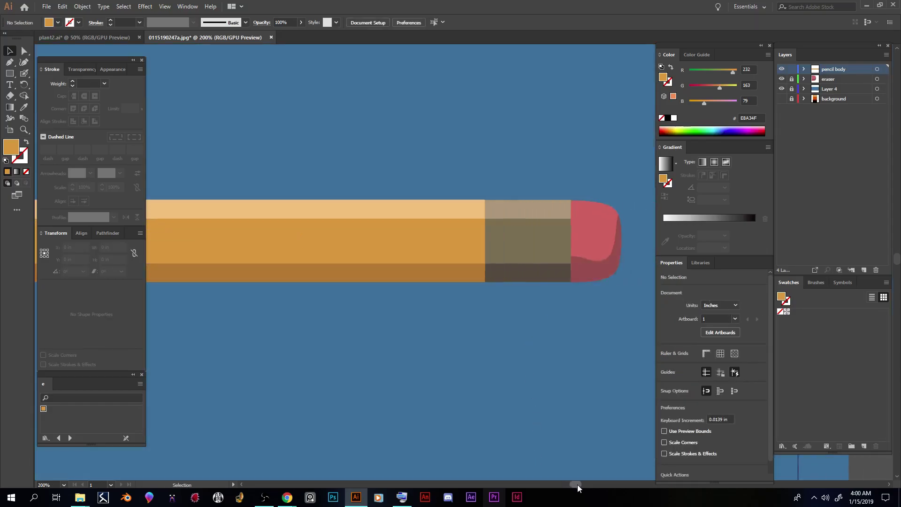
Step: Nudge the upper corner of the light orange body strip where it meets the ferrule to align their edges, and deselect it
key("ctrl+equal")
key("ctrl+equal")
key("ctrl+equal")
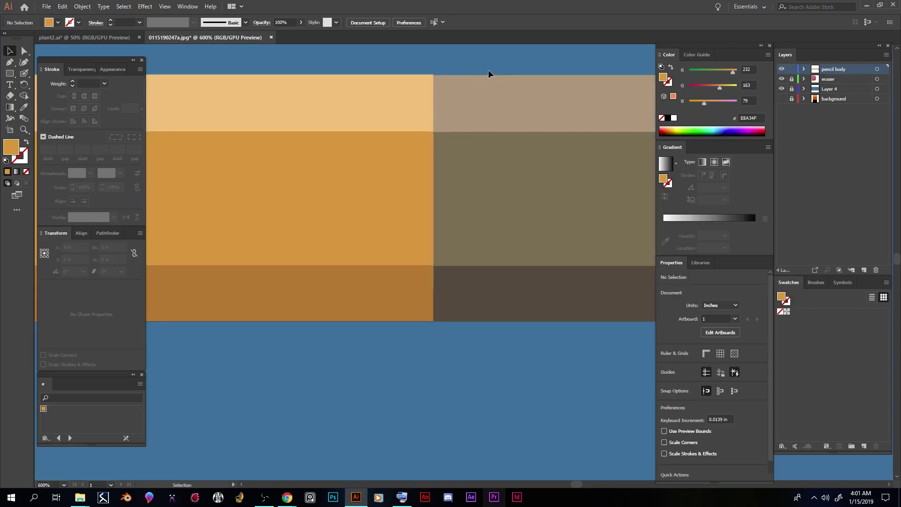
left_click(488, 93)
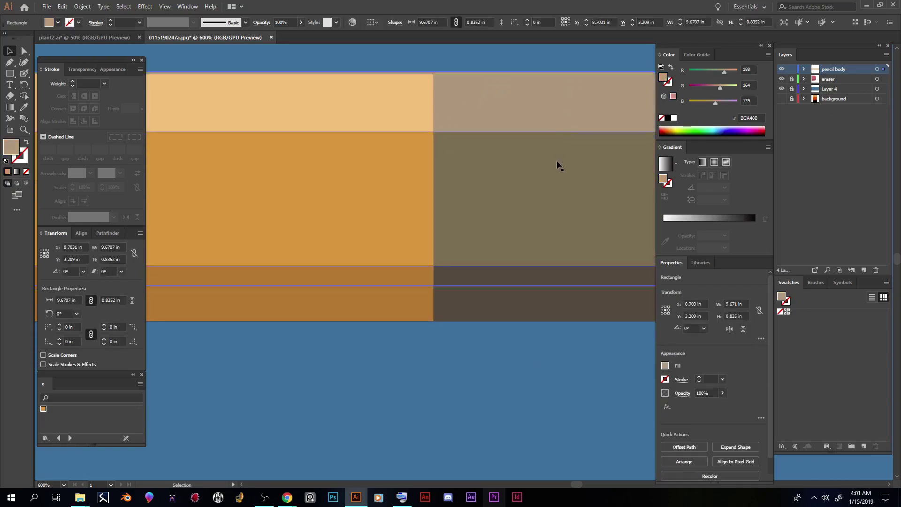
left_click(428, 115)
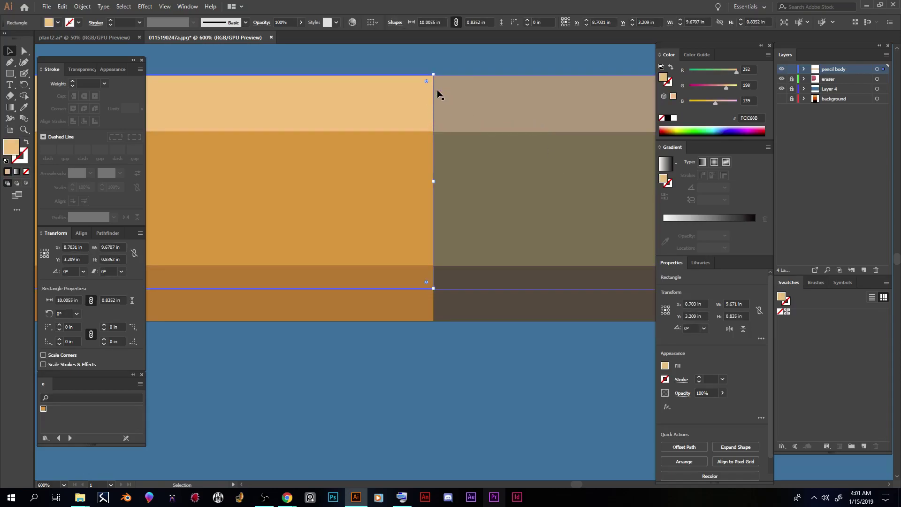
left_click(446, 344)
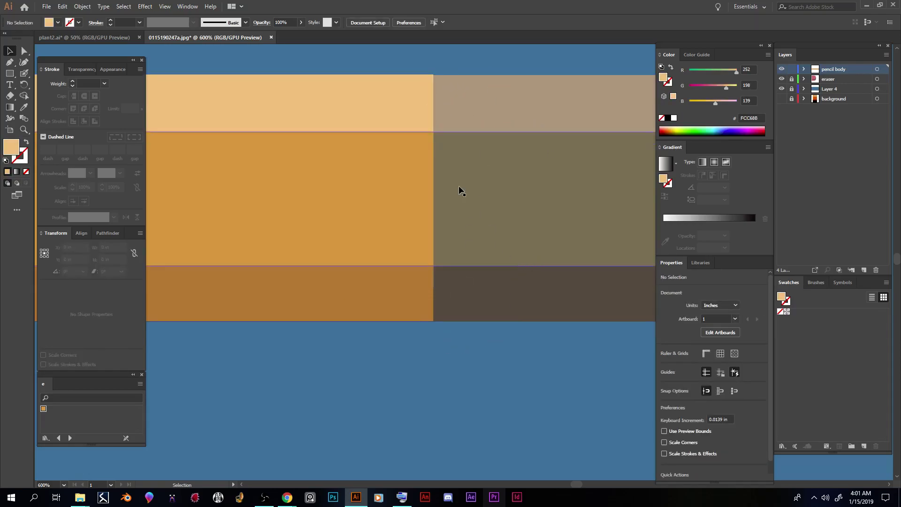
left_click(462, 79)
key("ctrl+=")
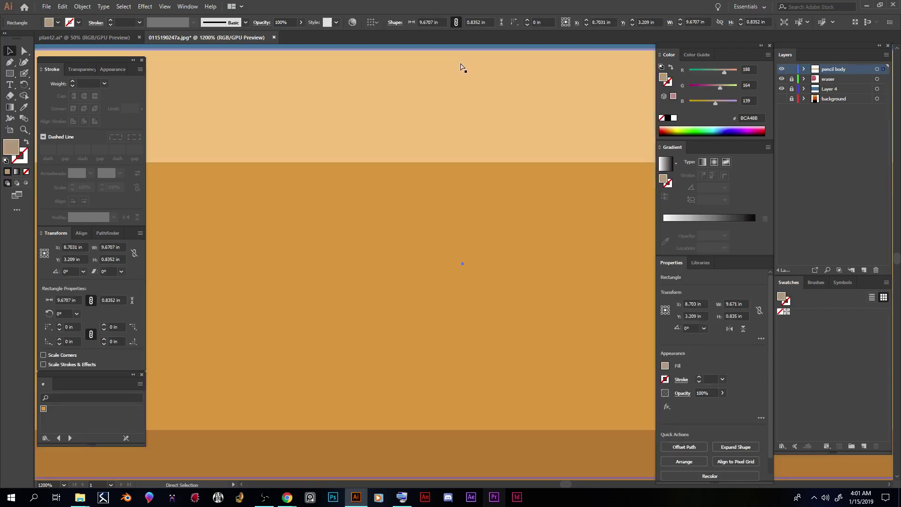
left_click_drag(561, 482, 576, 483)
scroll(505, 409, "up", 2)
left_click(327, 84)
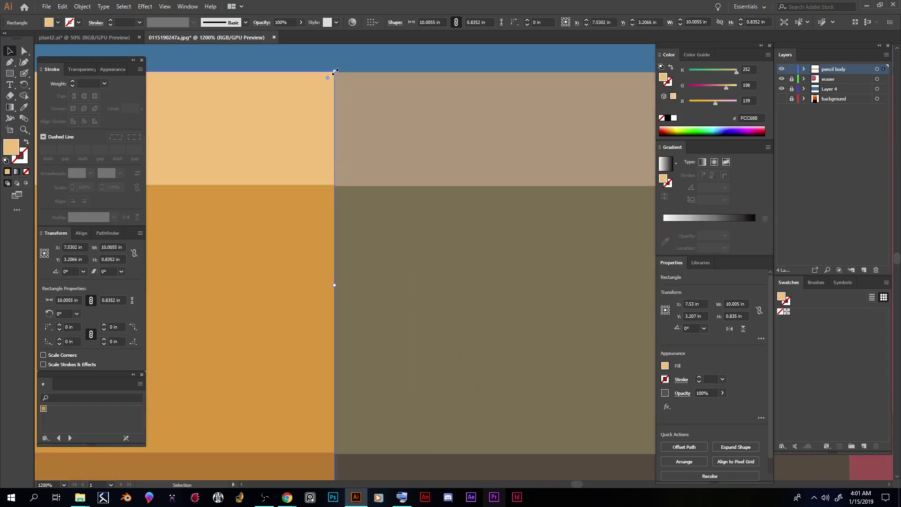
left_click_drag(335, 71, 334, 72)
left_click(358, 57)
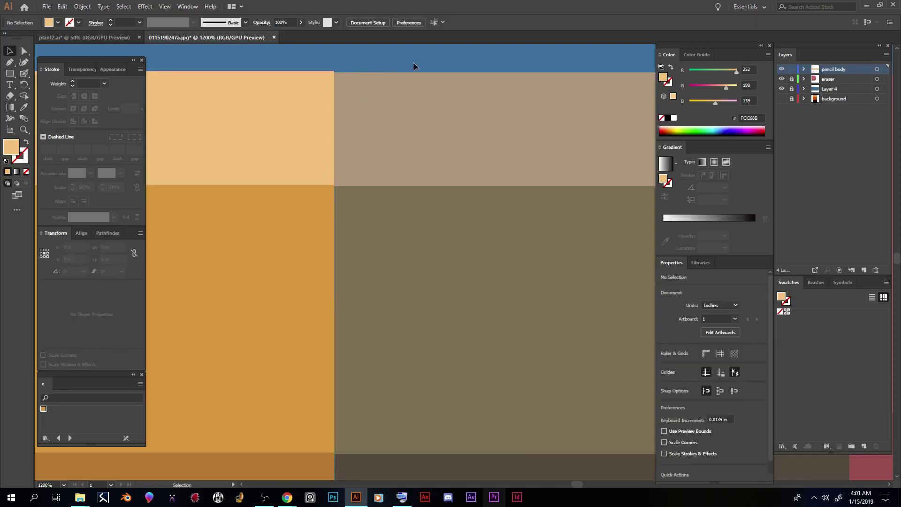
Step: Examine the whole pencil on the artboard, from the open end of the body to the ferrule and eraser
key("ctrl+minus")
key("ctrl+minus")
key("ctrl+minus")
key("ctrl+minus")
key("ctrl+minus")
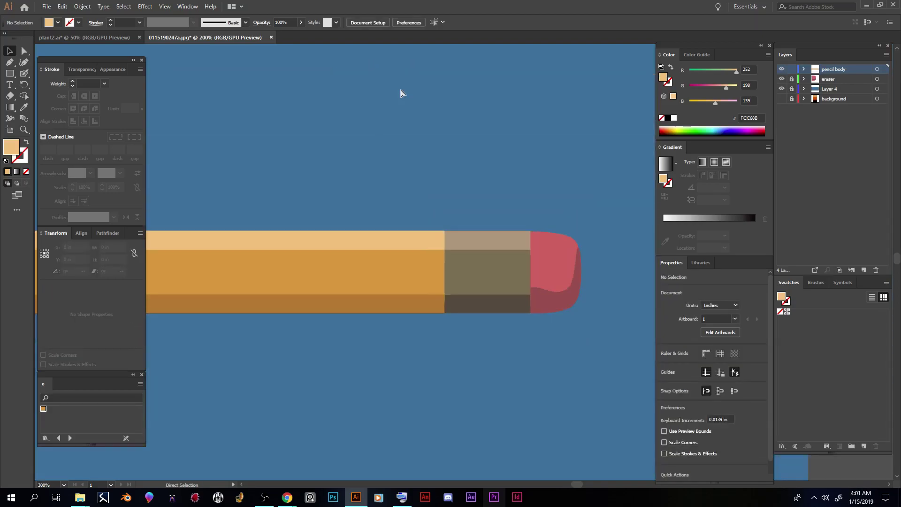
key("ctrl+minus")
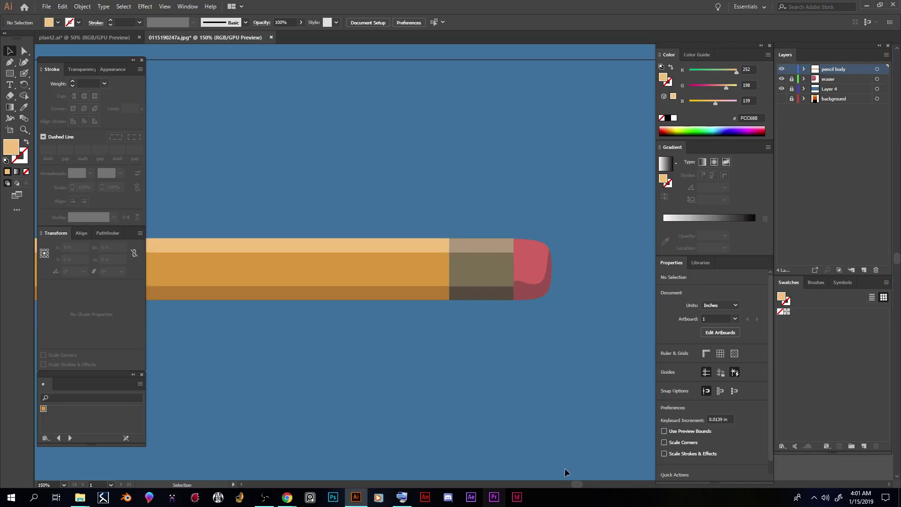
left_click_drag(576, 485, 573, 484)
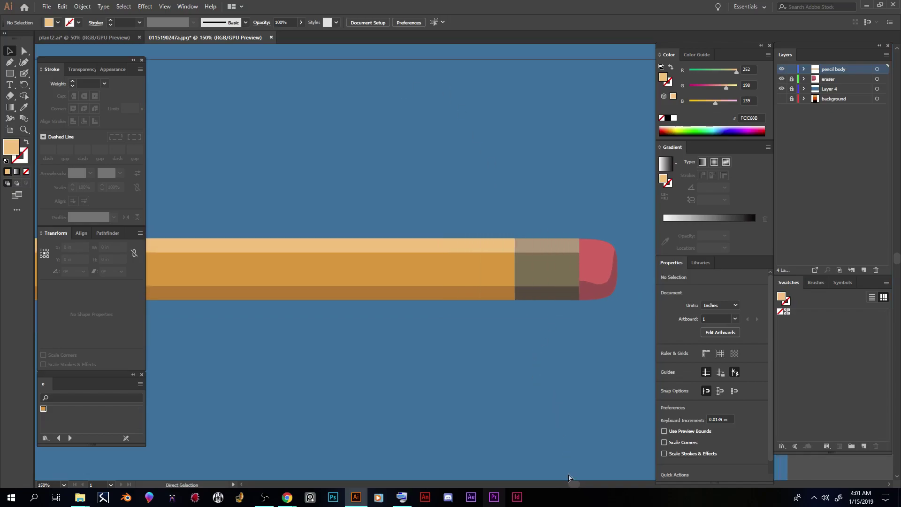
key("ctrl+minus")
key("ctrl+minus")
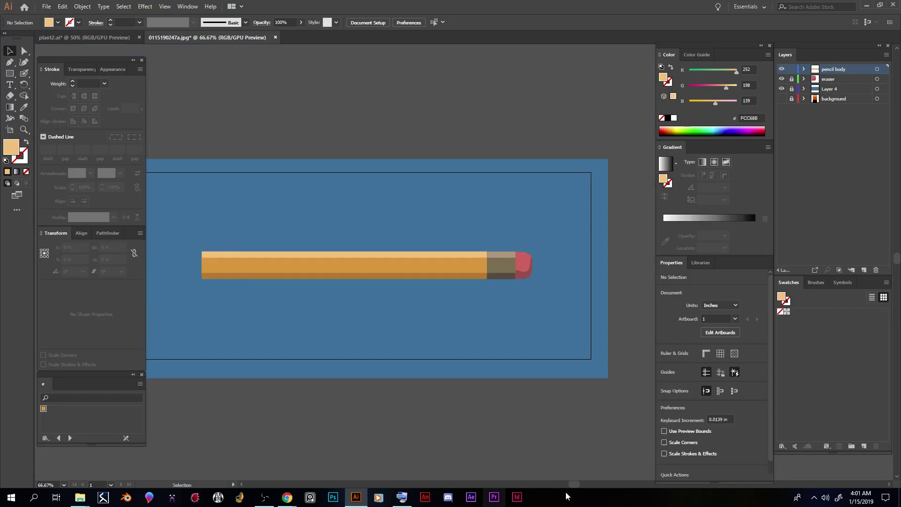
left_click_drag(573, 483, 565, 482)
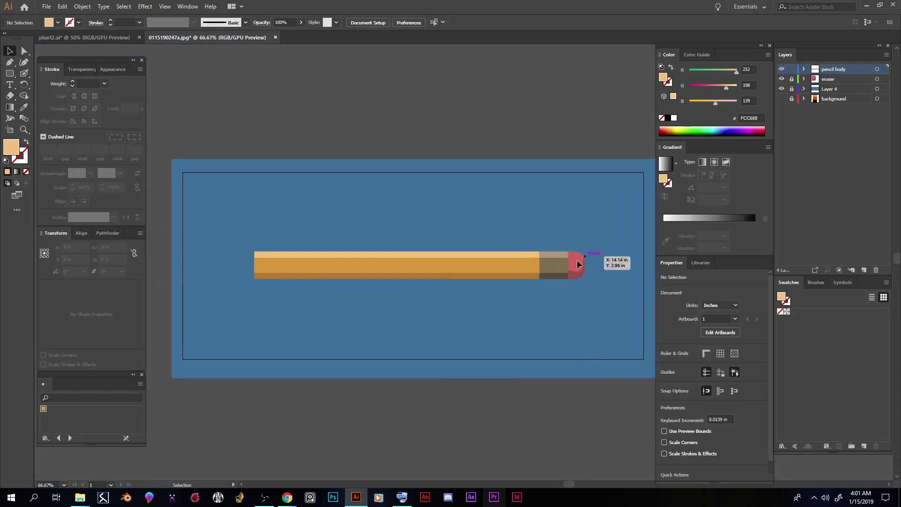
key("ctrl+plus")
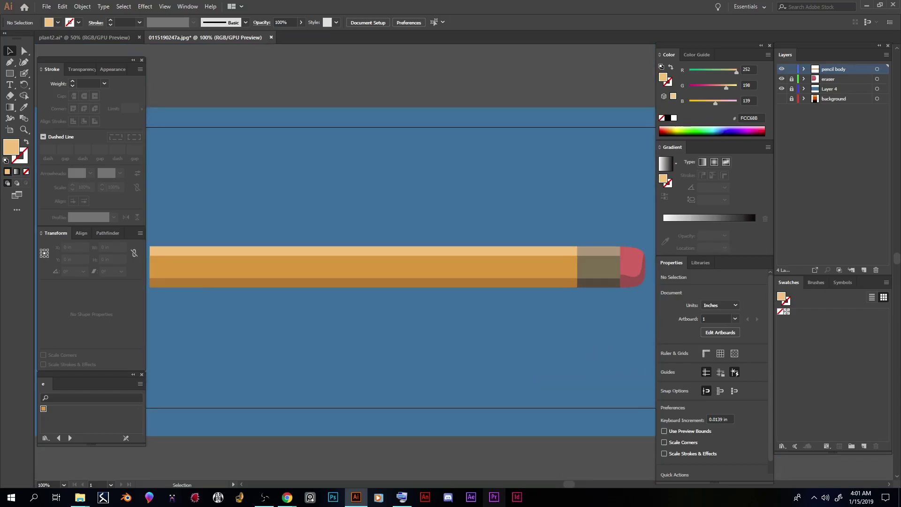
left_click_drag(573, 484, 569, 483)
key("ctrl+minus")
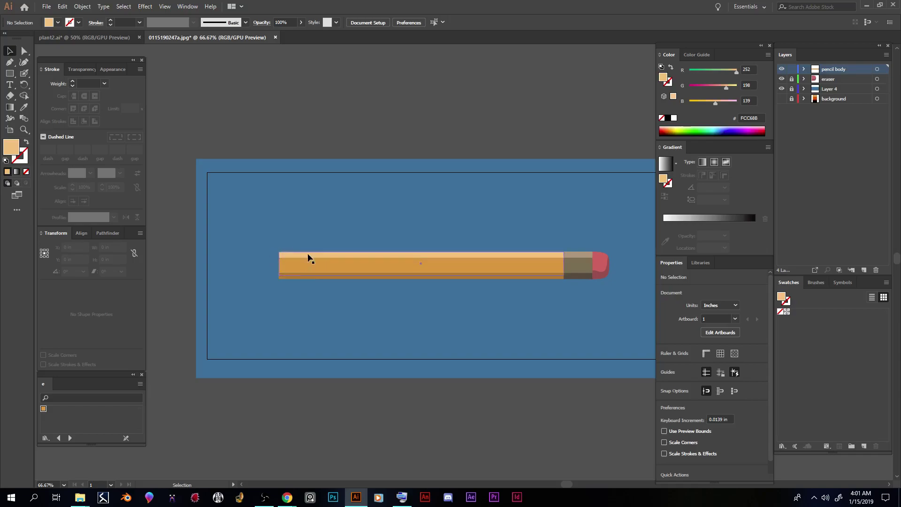
Step: Add a new layer and draw a light orange rectangle about 1.8 by 0.96 in against the body's open end
left_click(9, 61)
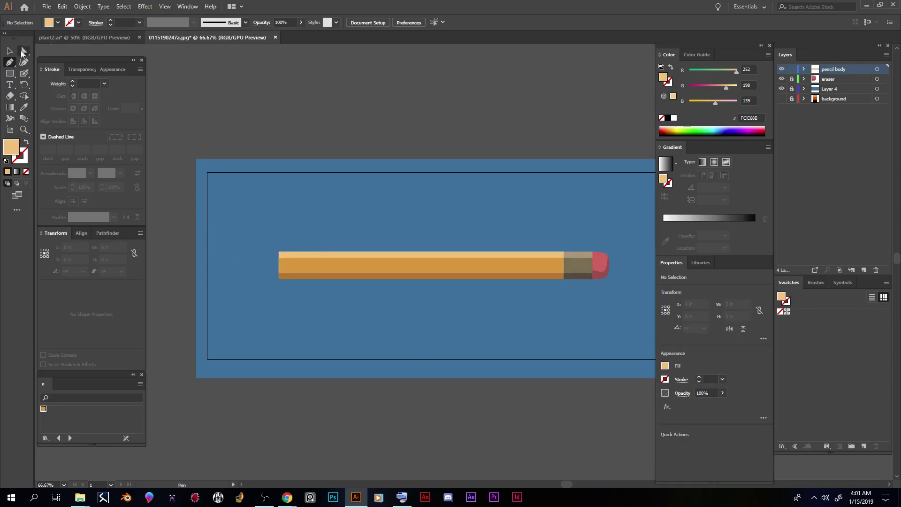
left_click(9, 74)
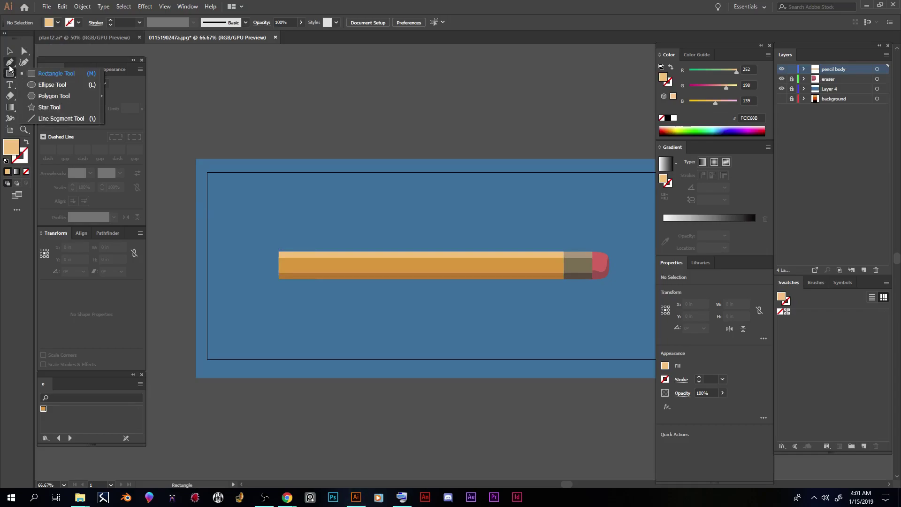
left_click(42, 76)
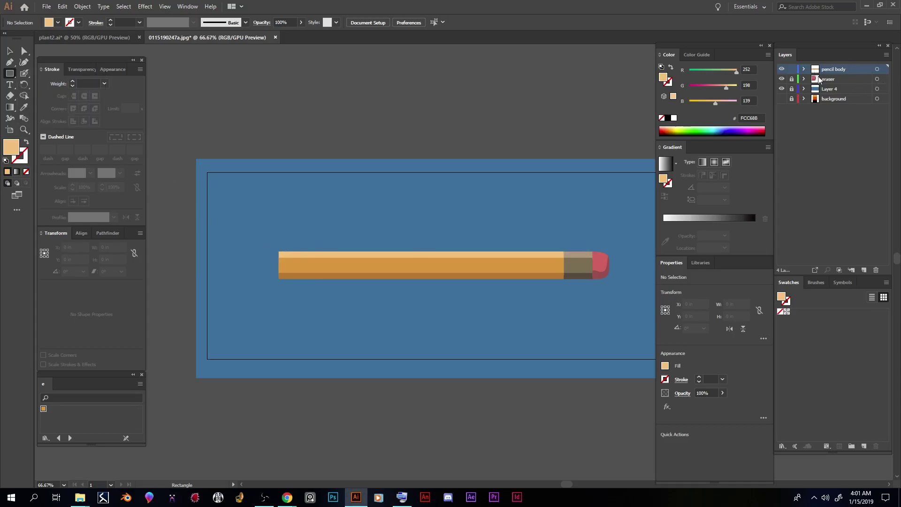
left_click(863, 269)
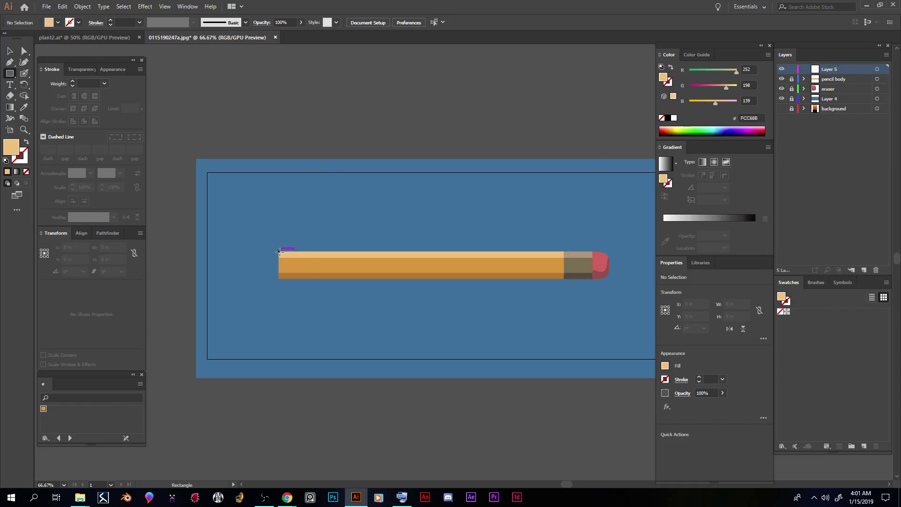
left_click_drag(279, 252, 227, 277)
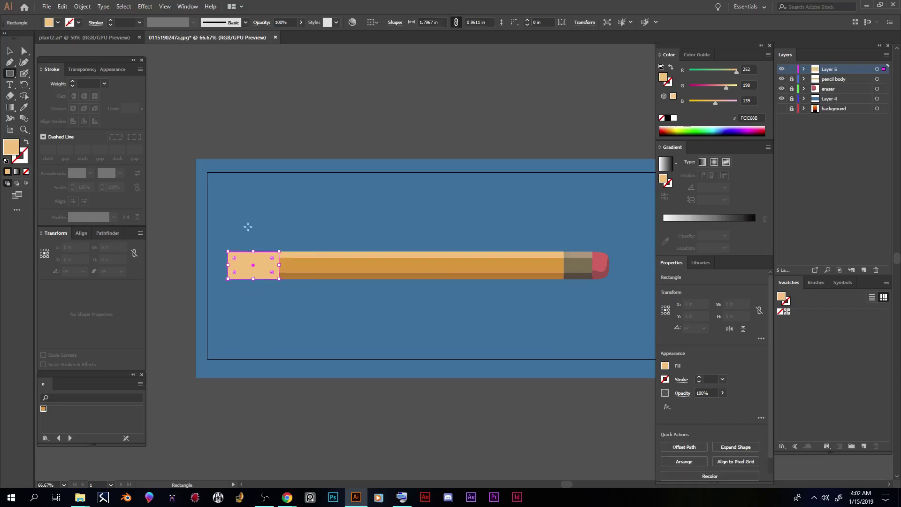
Step: Add an anchor point midway along the rectangle's outer edge with the Pen tool and delete the upper outer corner point
key("ctrl+equal")
key("ctrl+equal")
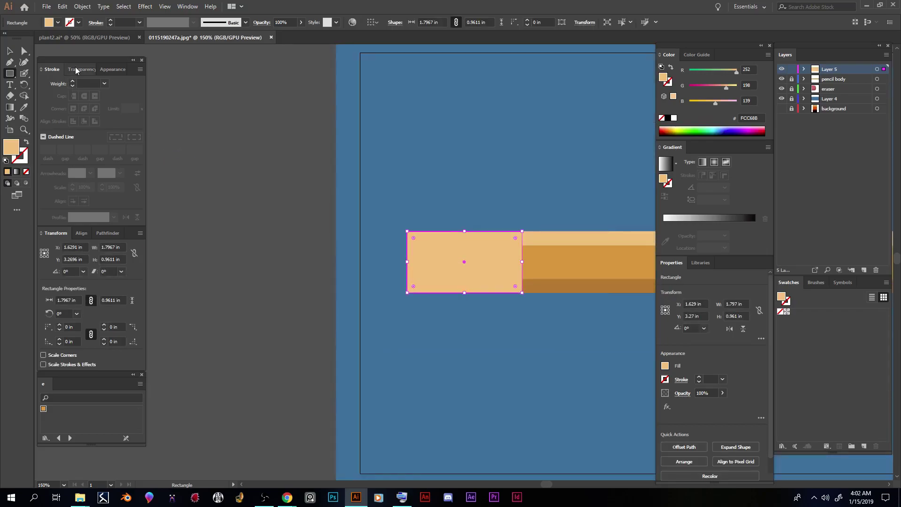
left_click_drag(543, 483, 550, 483)
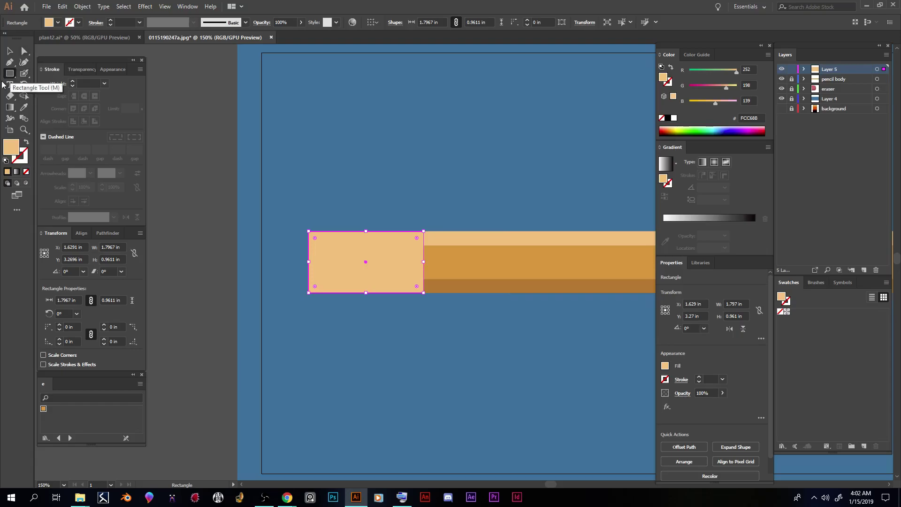
left_click(8, 65)
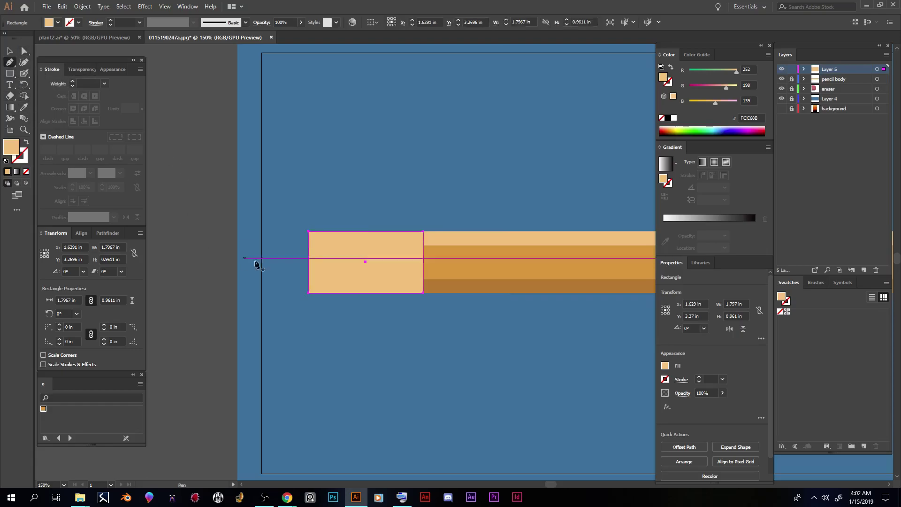
left_click(309, 262)
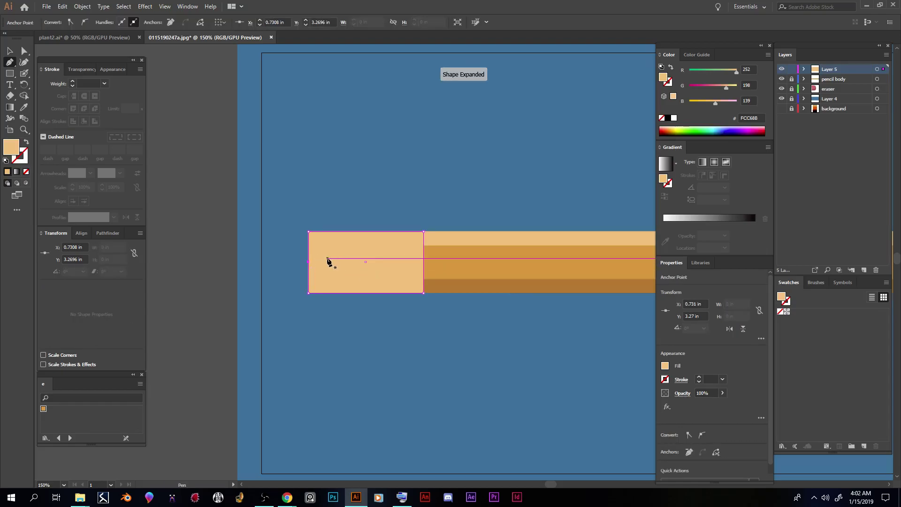
left_click(24, 51)
left_click(308, 232)
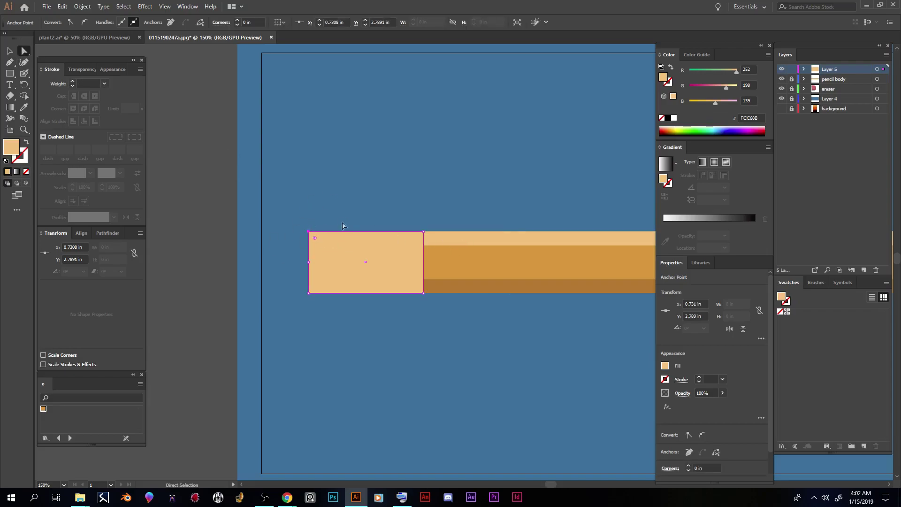
key("Delete")
Step: Try to delete the lower outer corner point of the tip shape, undoing each deletion
left_click(309, 293)
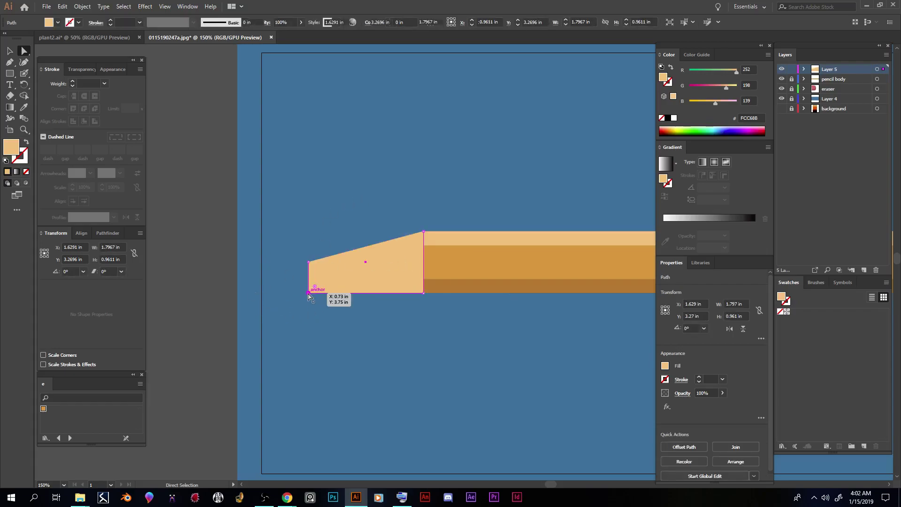
key("Delete")
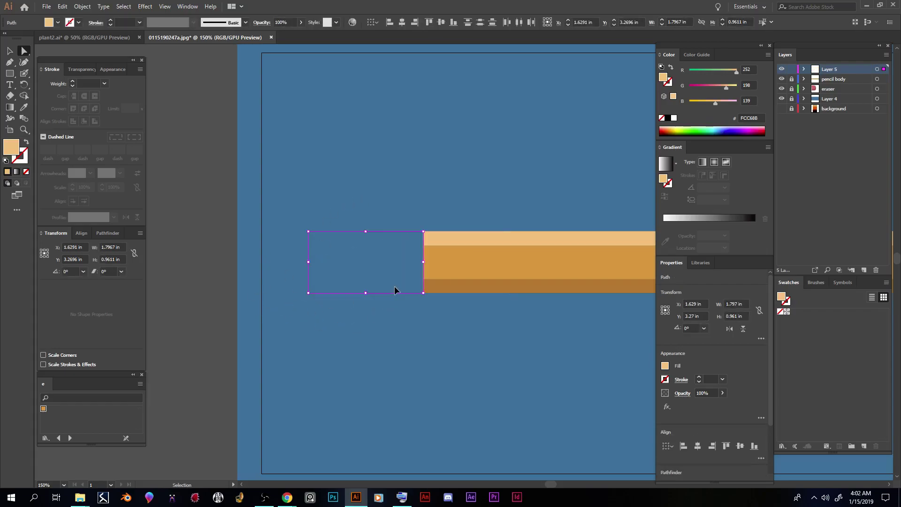
key("ctrl+z")
left_click(309, 293)
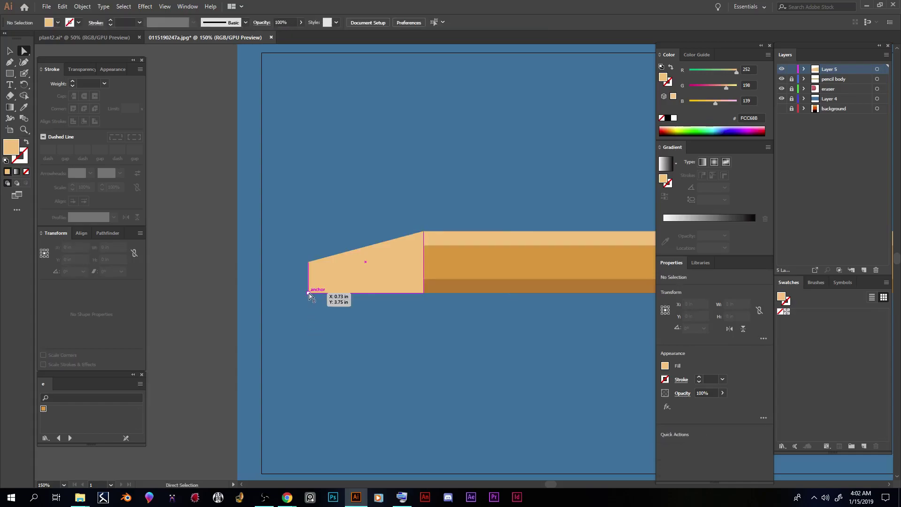
key("Delete")
key("ctrl+z")
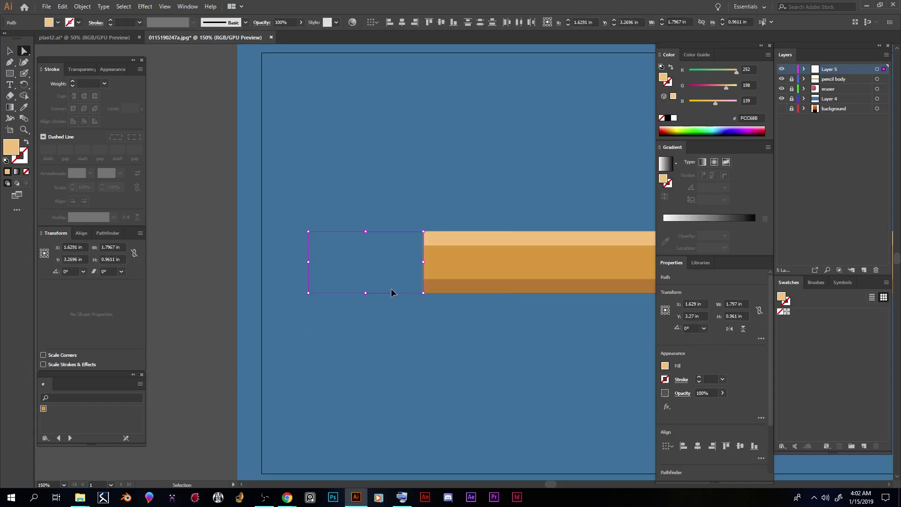
Step: Move the lower outer corner point onto the midpoint anchor to form a triangular pencil tip, and deselect it
left_click_drag(309, 293, 309, 262)
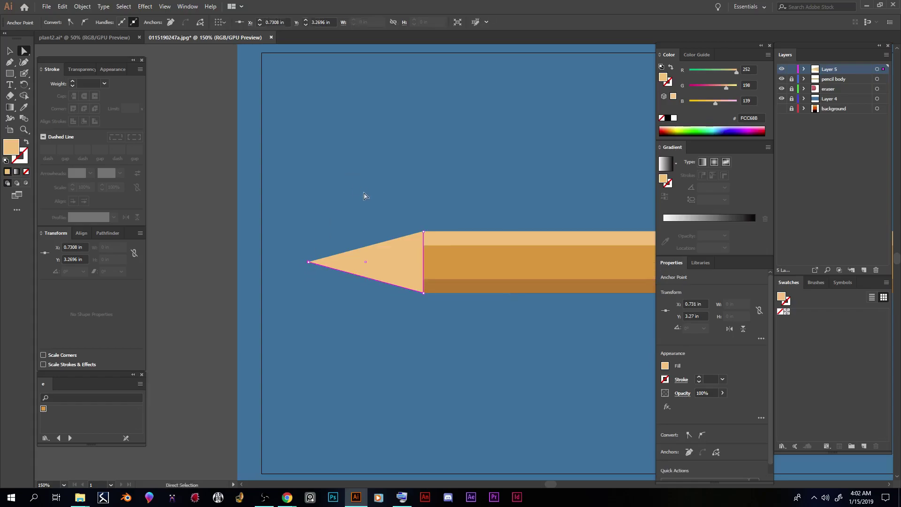
left_click(366, 196)
key("ctrl+minus")
key("ctrl+minus")
key("ctrl+minus")
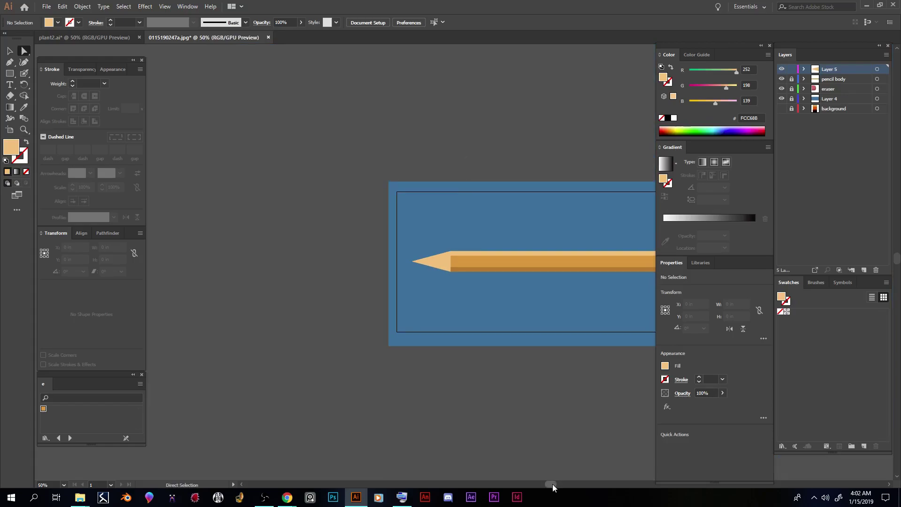
left_click_drag(552, 485, 566, 482)
key("ctrl+plus")
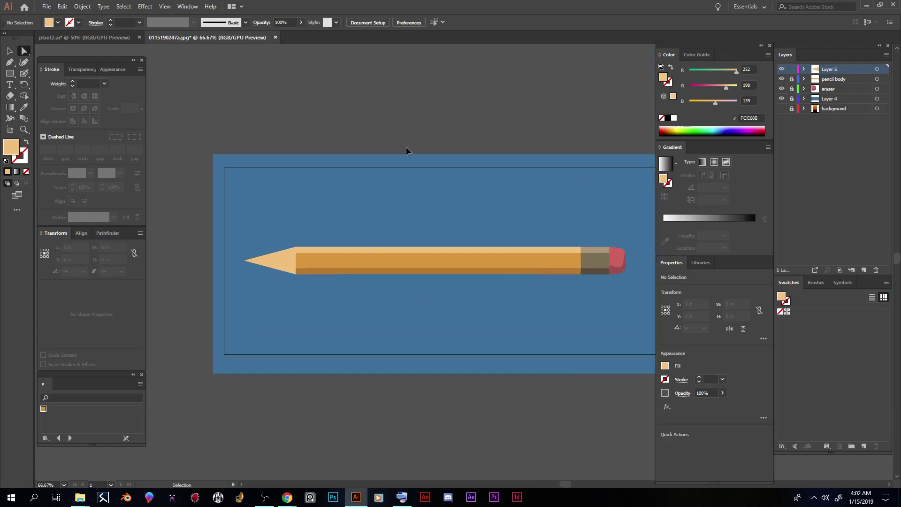
Step: Select the triangular pencil tip and turn on Draw Inside mode for it
key("ctrl+plus")
key("ctrl+plus")
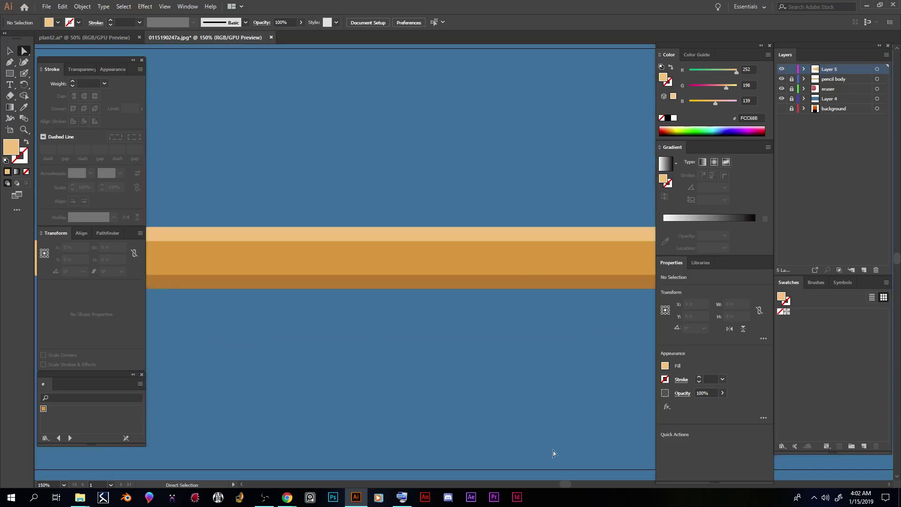
left_click_drag(564, 482, 552, 483)
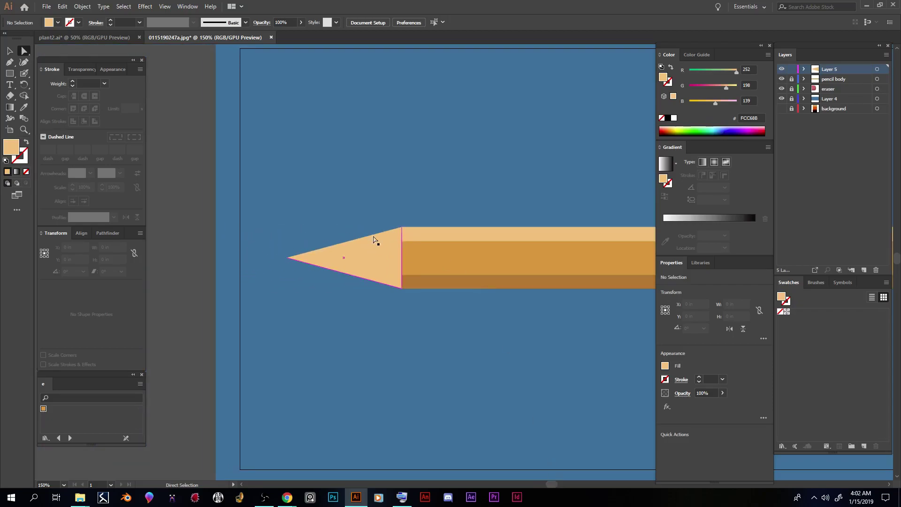
left_click(348, 260)
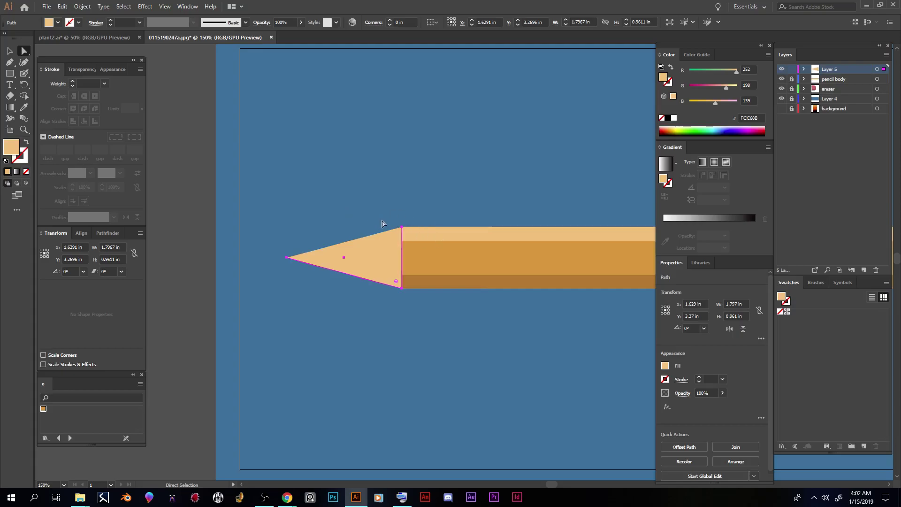
left_click(9, 62)
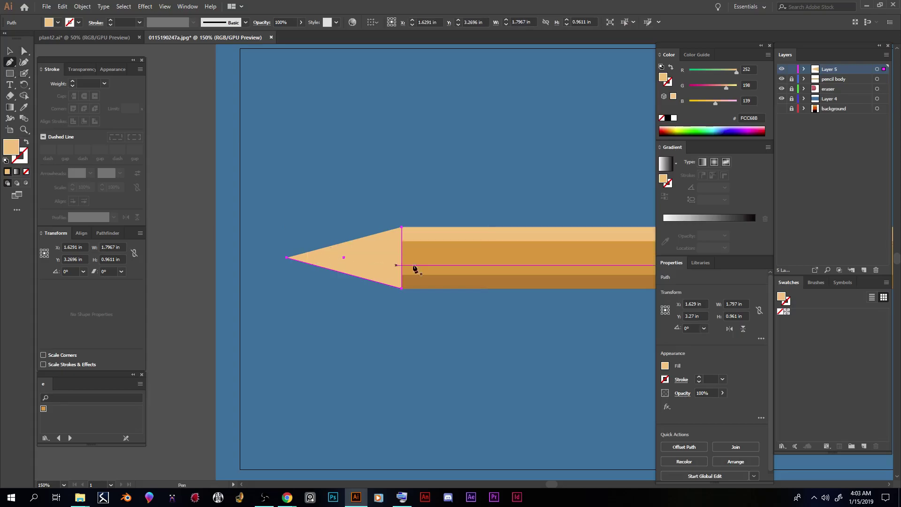
left_click(11, 51)
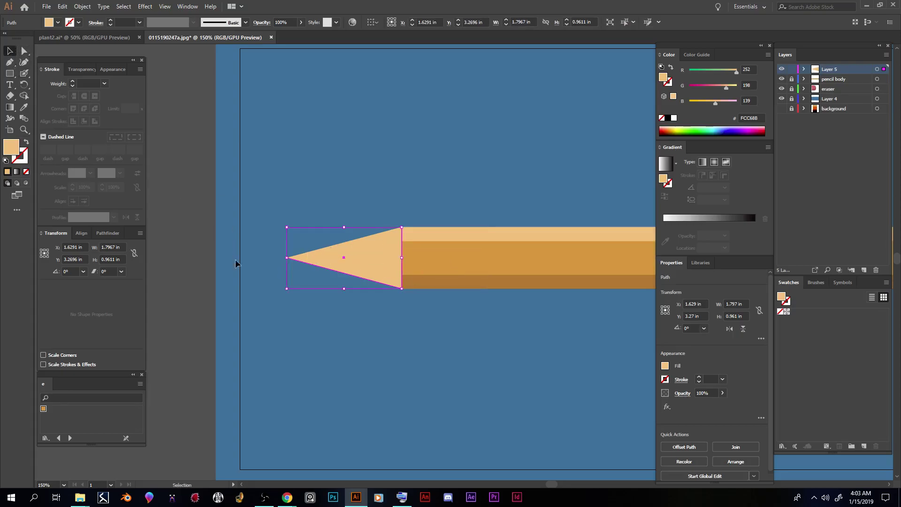
left_click(269, 312)
left_click(324, 266)
left_click(26, 183)
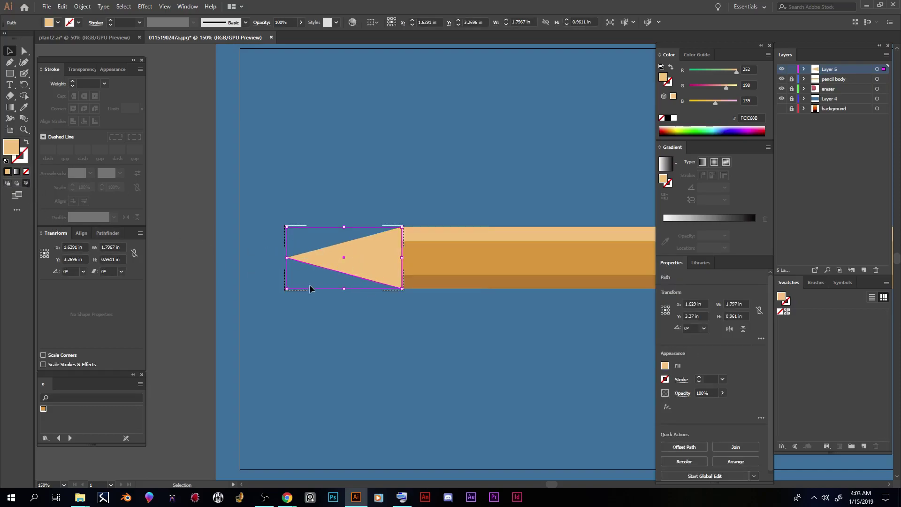
key("ctrl+equal")
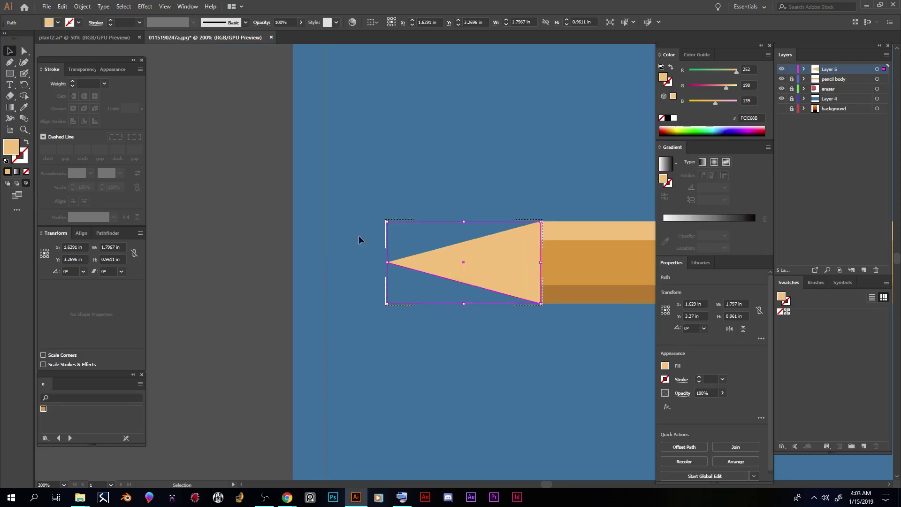
Step: Deselect the tip and set the fill to dark grey 605A55
left_click(236, 208)
double_click(15, 147)
left_click_drag(70, 256, 27, 262)
left_click(235, 191)
Step: Draw a closed lead shape about 1.14 by 0.53 in over the tip's point with the Pen tool, giving it a jagged inner edge
left_click(9, 62)
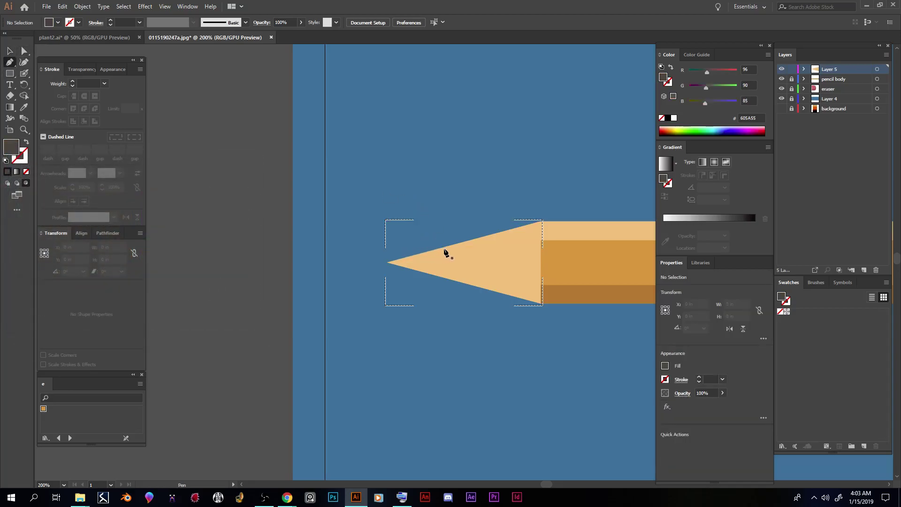
left_click(463, 241)
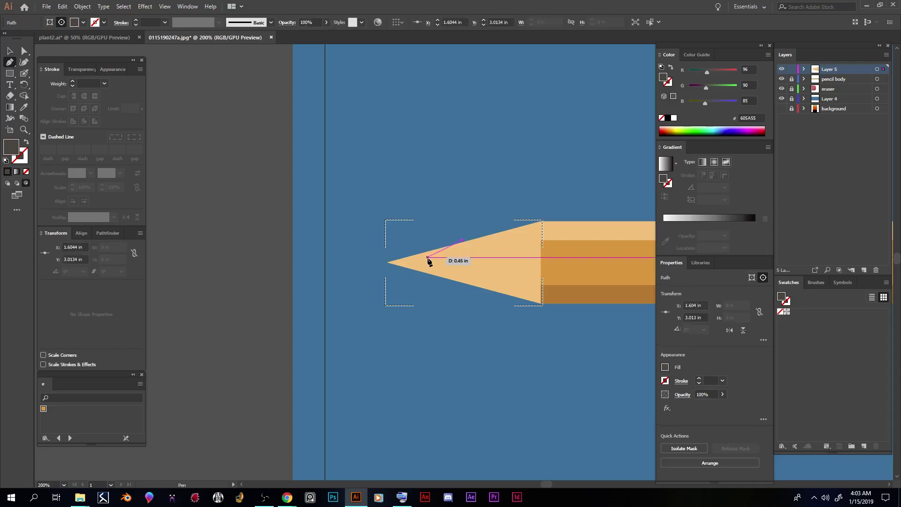
left_click(418, 262)
left_click_drag(419, 266, 421, 270)
left_click(419, 268)
left_click(431, 269)
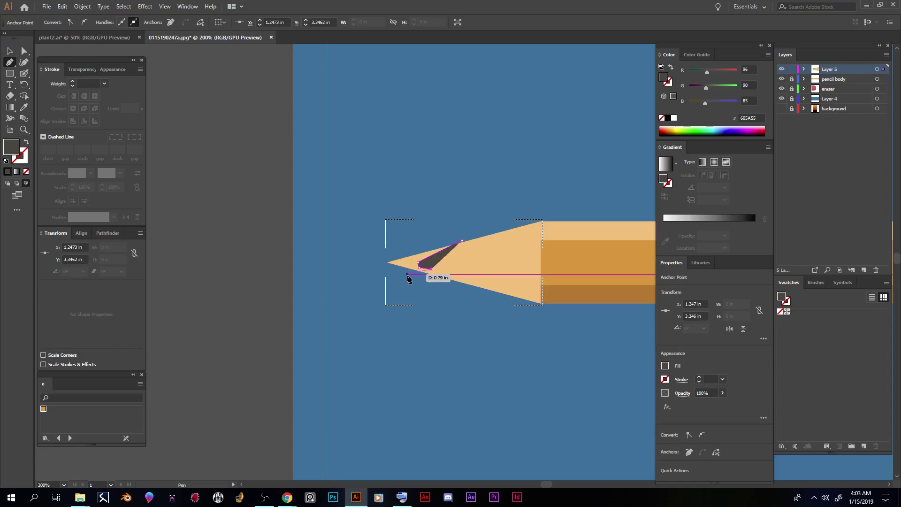
left_click_drag(417, 278, 378, 269)
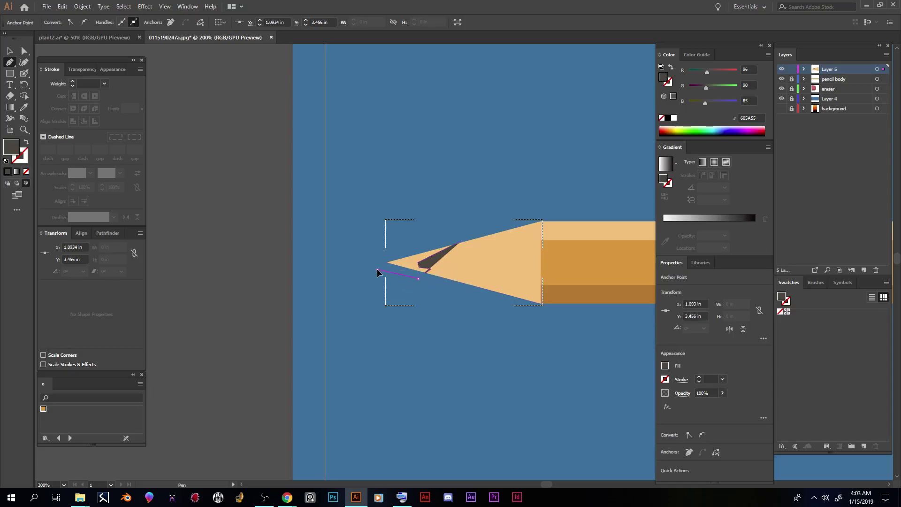
left_click(378, 269)
left_click(365, 258)
left_click(441, 233)
left_click(461, 241)
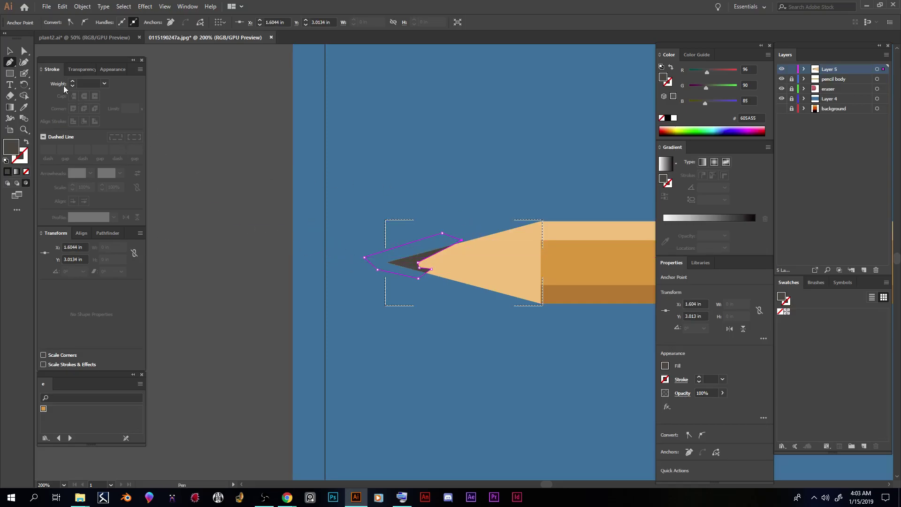
Step: Adjust the notch anchor on the lead's jagged edge and shift the lead shape slightly toward the pencil body
left_click(25, 50)
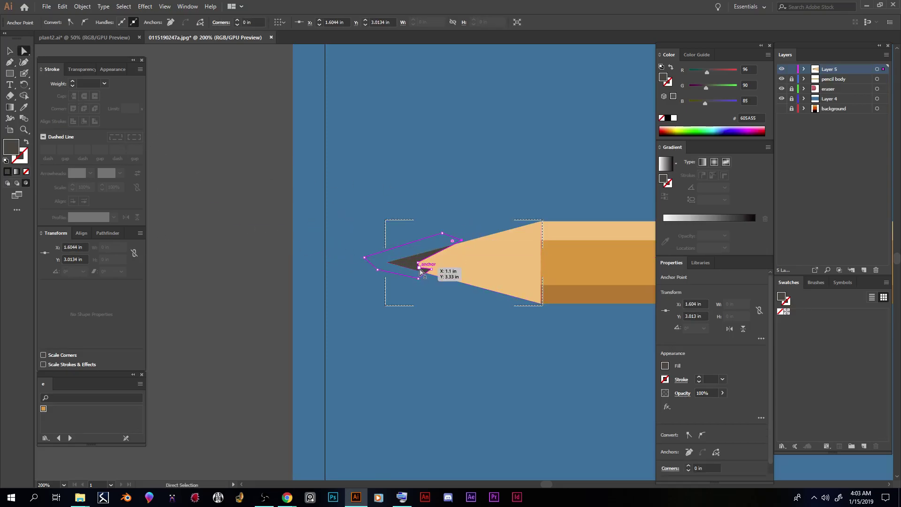
left_click_drag(419, 263, 422, 266)
left_click(354, 194)
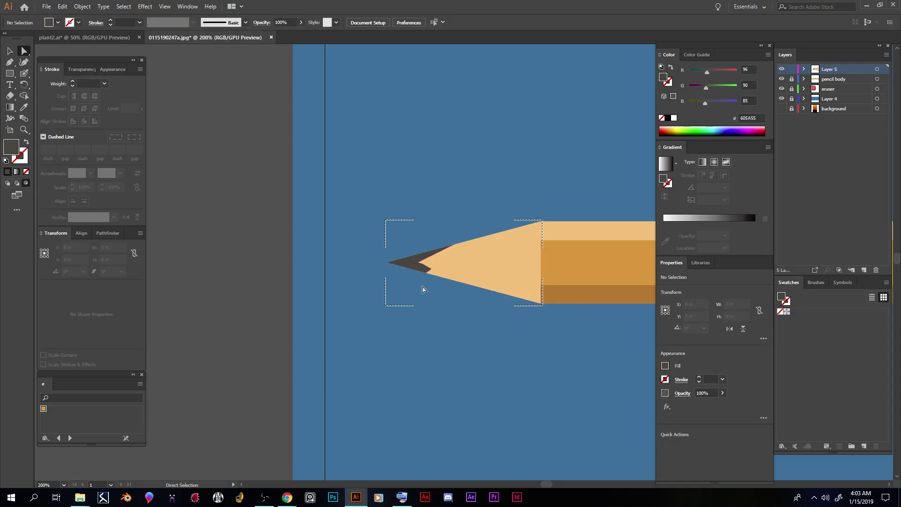
left_click(418, 263)
left_click_drag(421, 260, 427, 265)
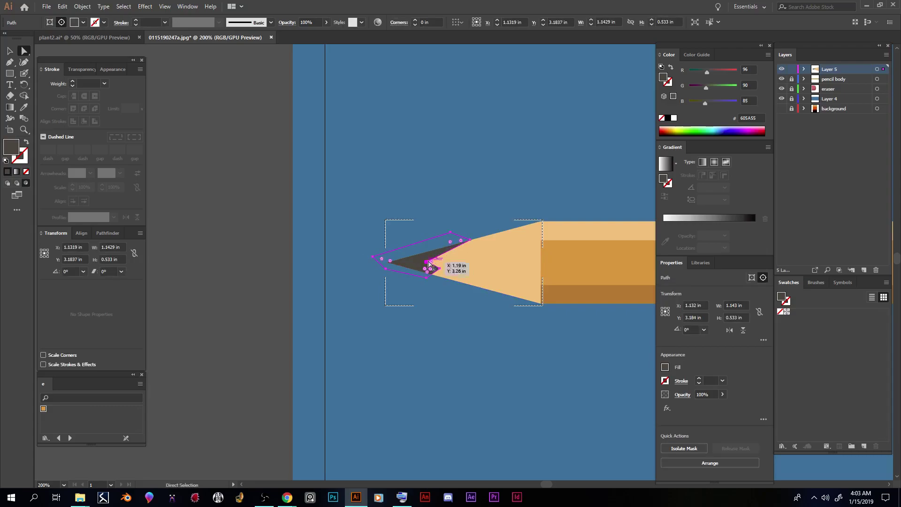
left_click(446, 186)
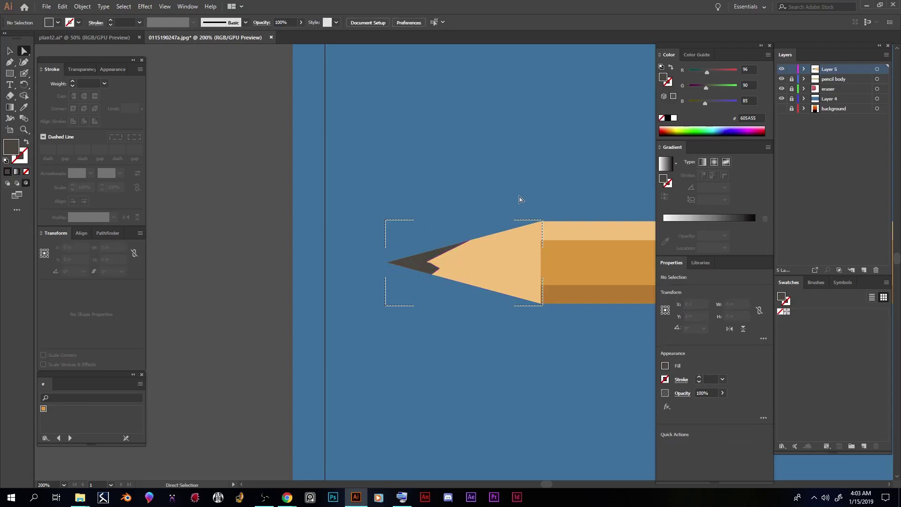
left_click(426, 271)
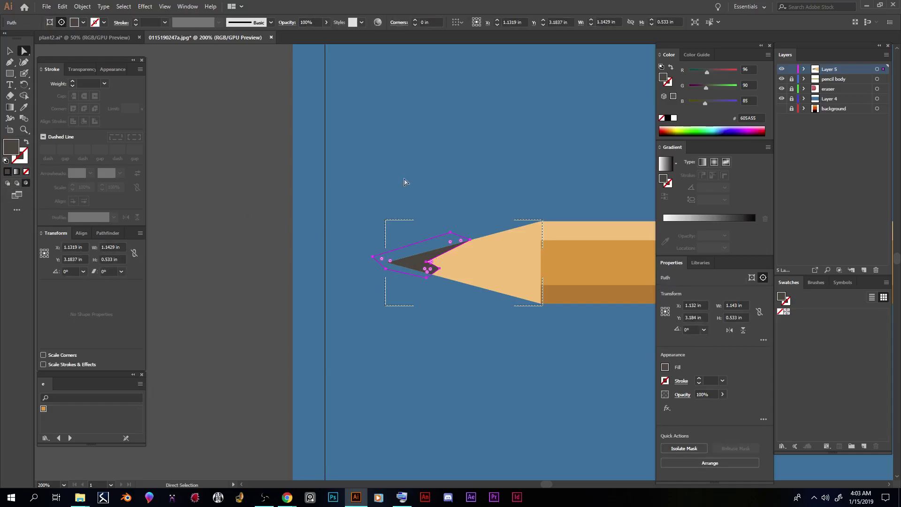
key("ctrl+plus")
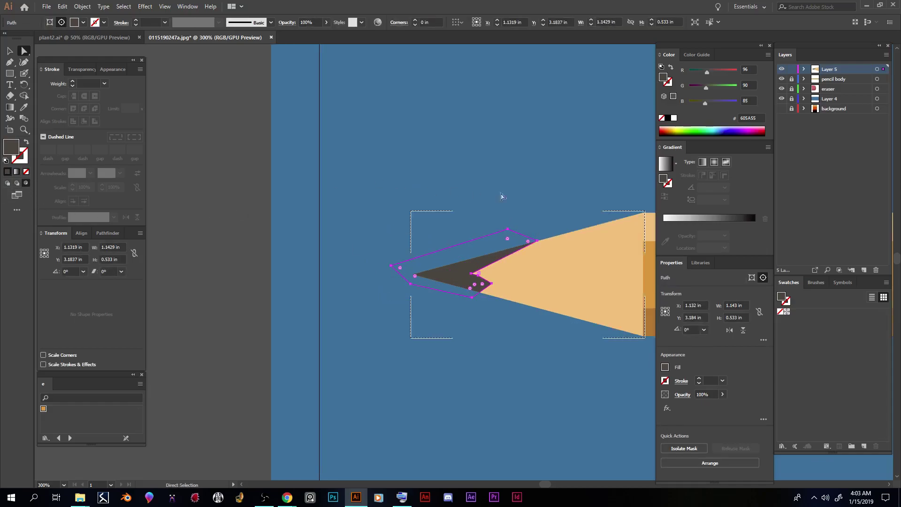
left_click(488, 185)
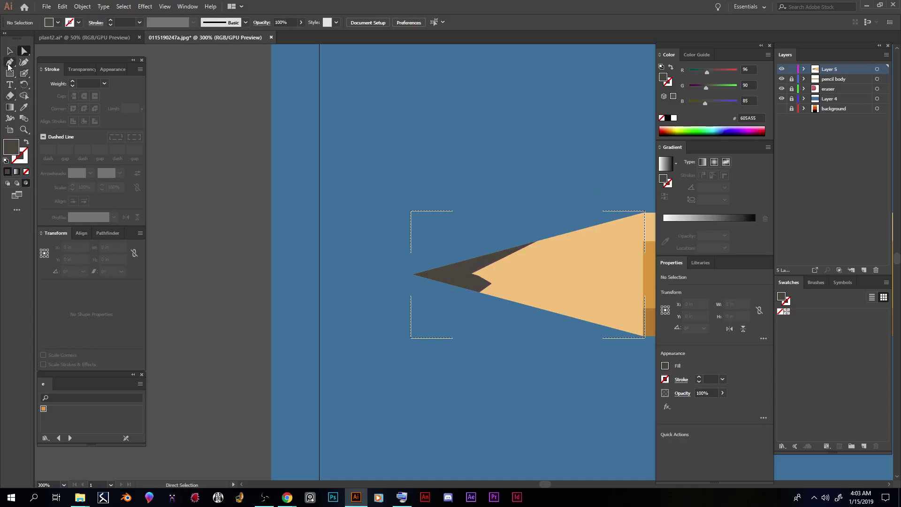
Step: Set the fill to the lighter grey 7F7974 for the lead's highlight
left_click(10, 62)
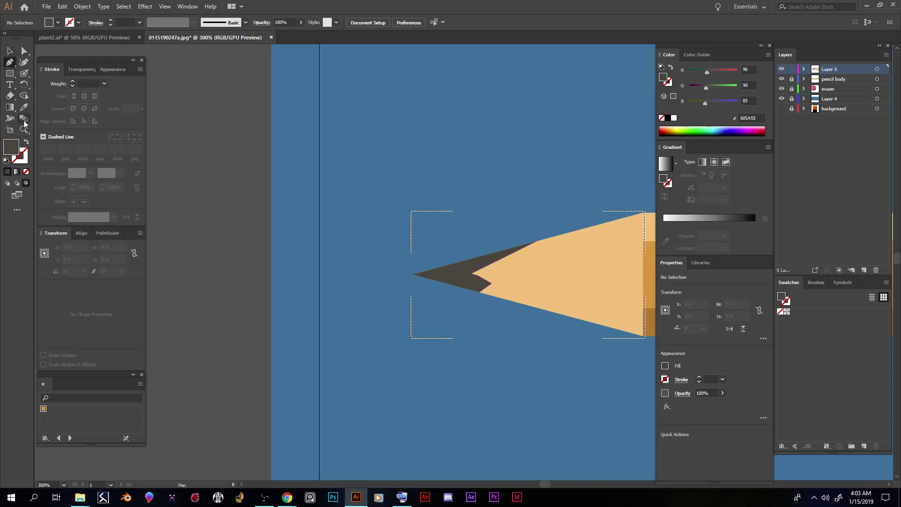
double_click(11, 148)
left_click_drag(29, 251, 23, 247)
left_click(235, 191)
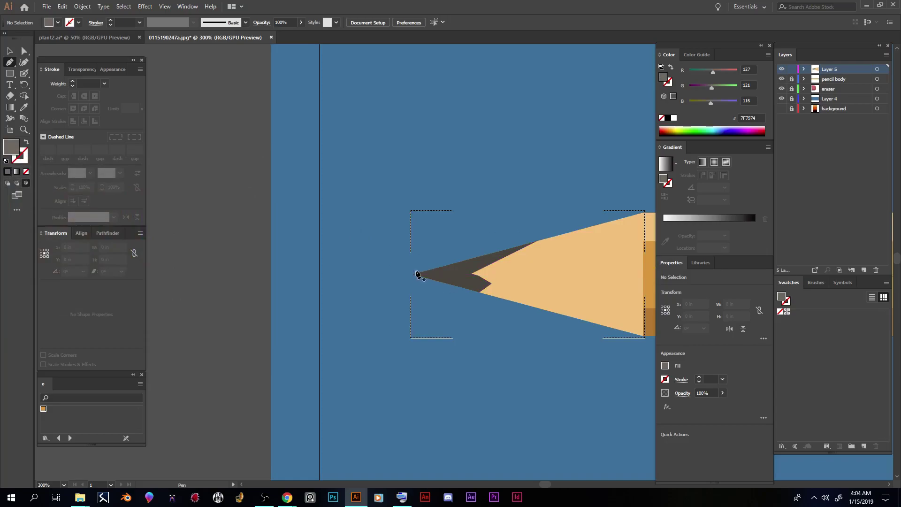
Step: Draw a closed highlight shape about 1.29 by 0.45 in along the lead's upper edge with the Pen tool, and deselect it
mouse_move(393, 277)
left_mouse_down()
mouse_move(488, 268)
mouse_move(555, 219)
left_mouse_up()
left_click(482, 264)
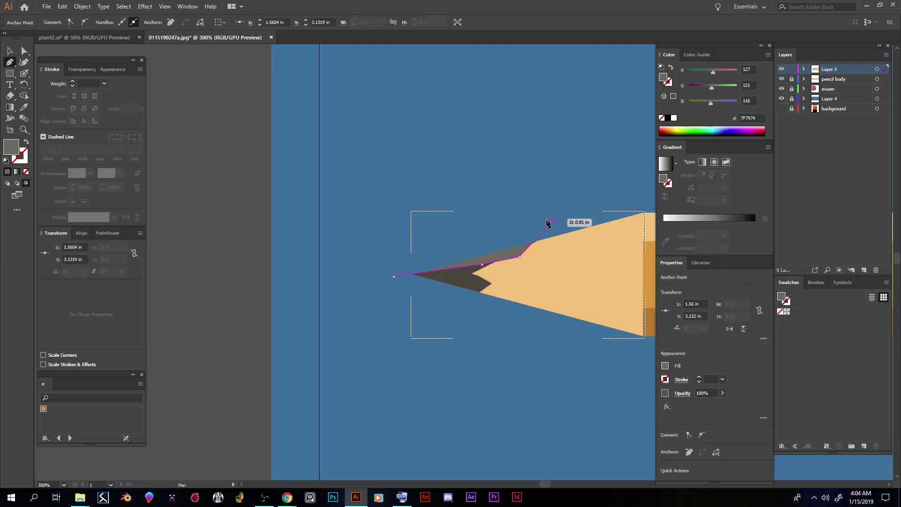
left_click(392, 244)
left_click(394, 276)
key("ctrl+minus")
key("ctrl+minus")
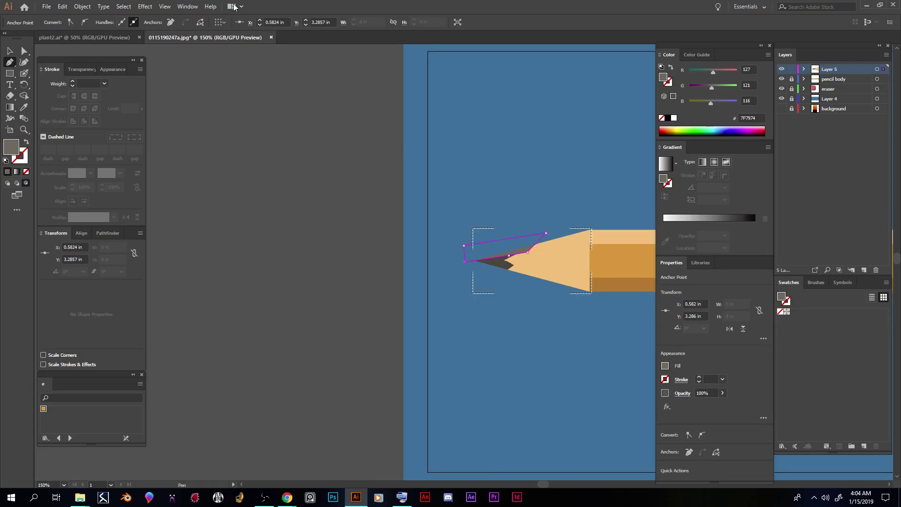
left_click(26, 51)
left_click(544, 190)
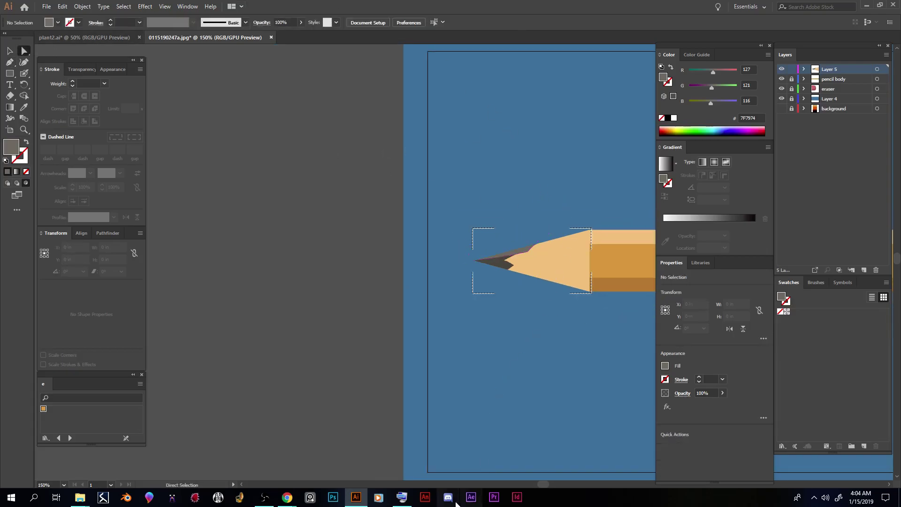
Step: Change the lead highlight's fill to light grey AAA19B and deselect it
left_click_drag(542, 482, 557, 482)
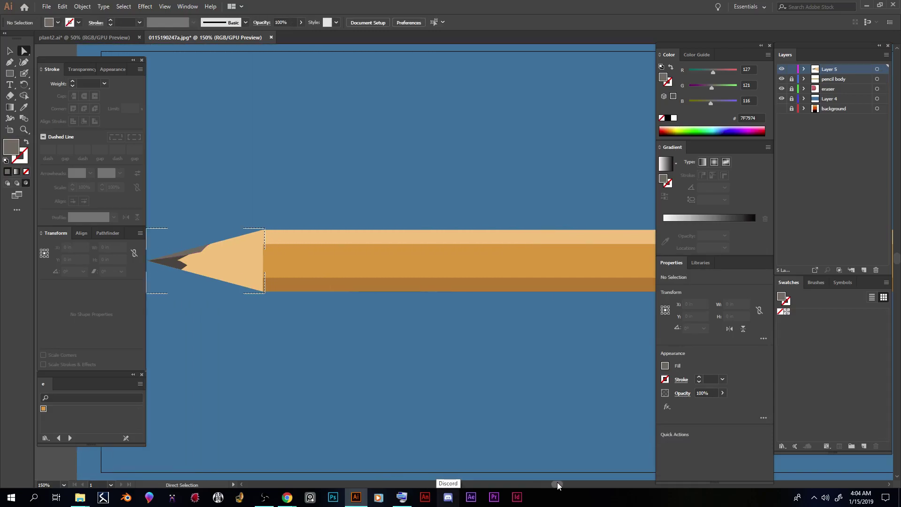
left_click_drag(264, 246, 201, 253)
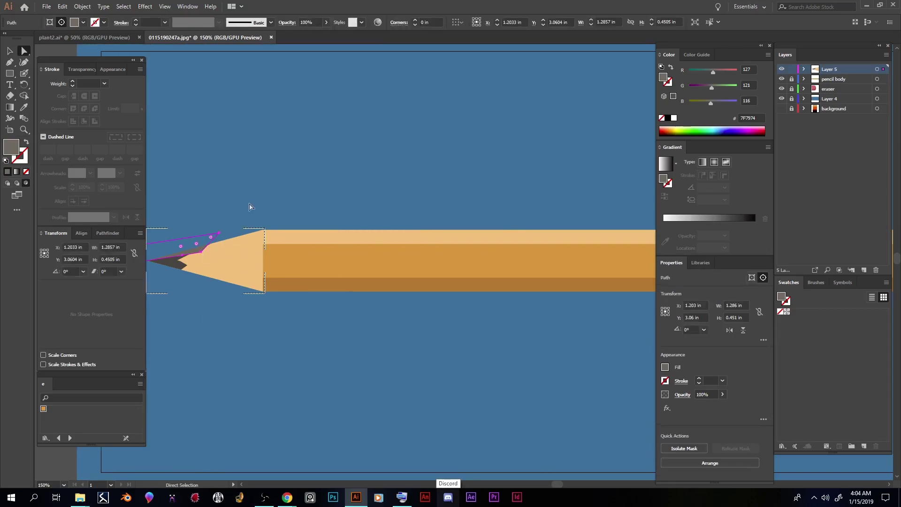
double_click(15, 147)
type("AAA19B")
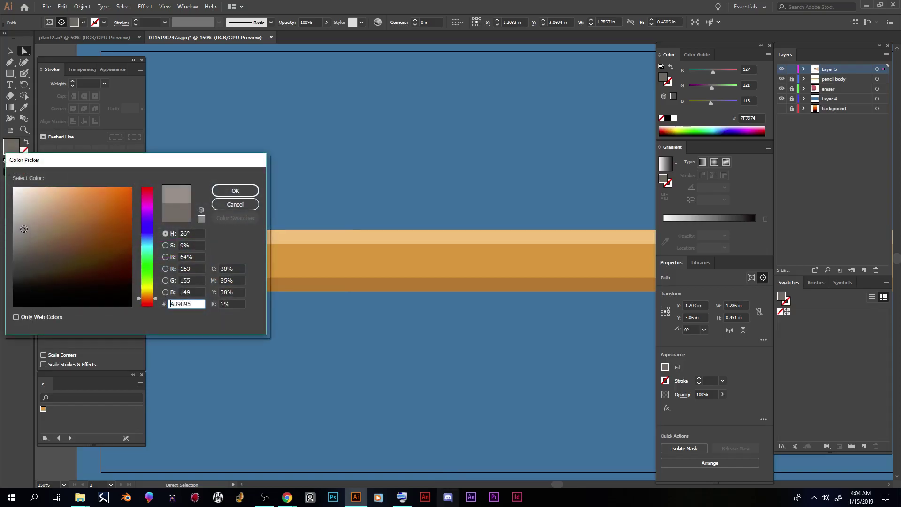
left_click(234, 191)
left_click(292, 361)
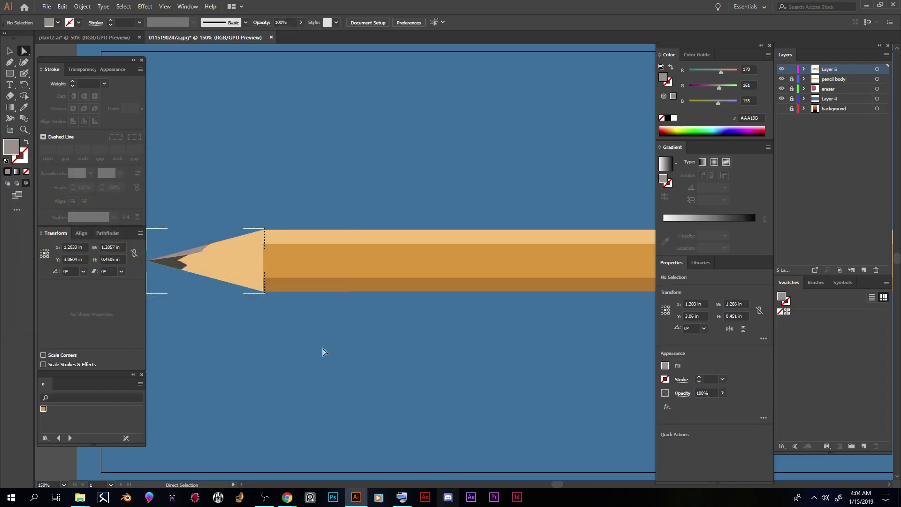
Step: Examine the whole pencil and its sharpened tip, both close up and in full
key("ctrl+minus")
key("ctrl+minus")
key("a")
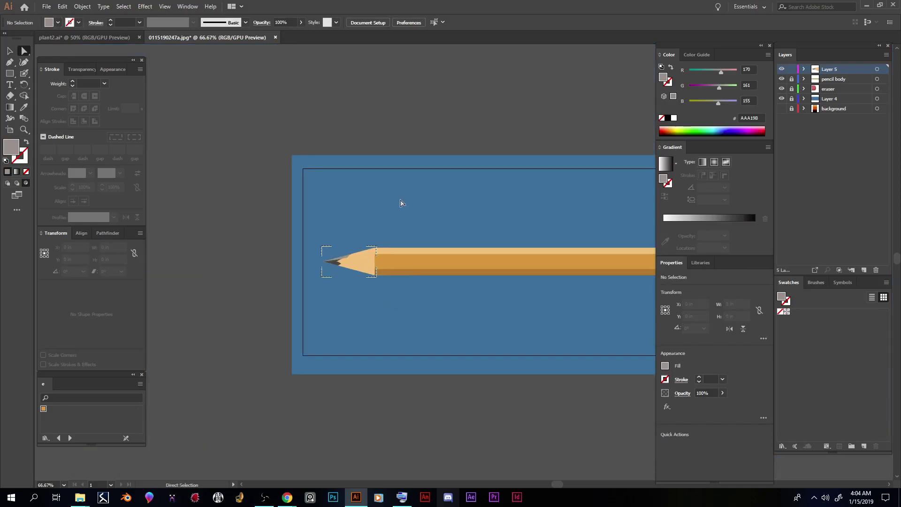
left_click_drag(558, 482, 568, 485)
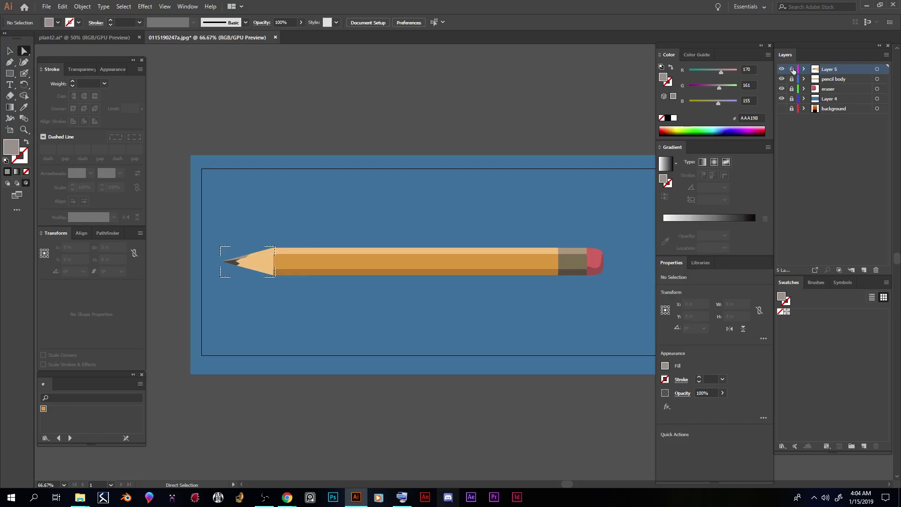
left_click(10, 51)
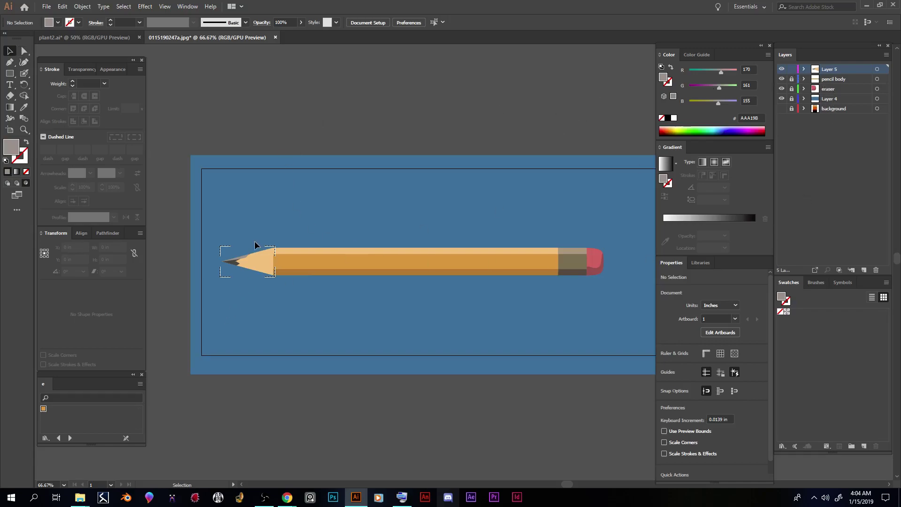
key("ctrl+plus")
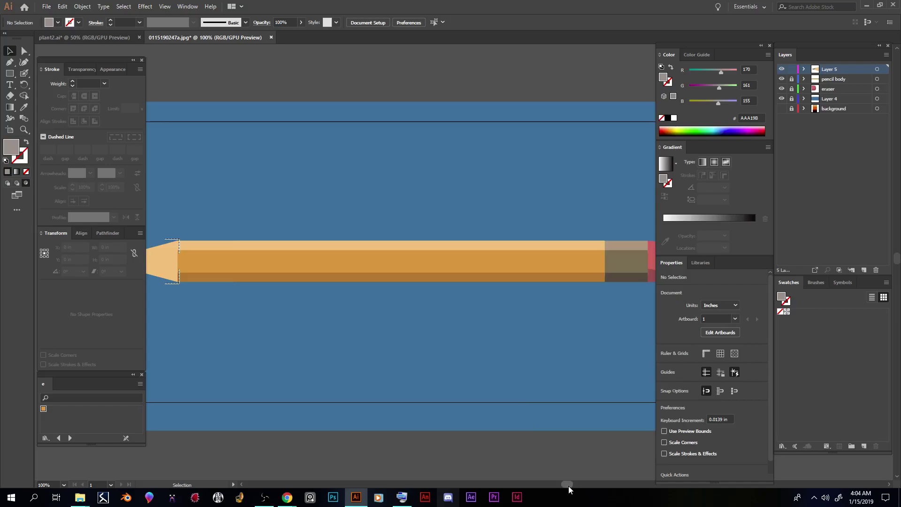
left_click_drag(569, 487, 557, 483)
left_click(323, 253)
left_click(330, 249)
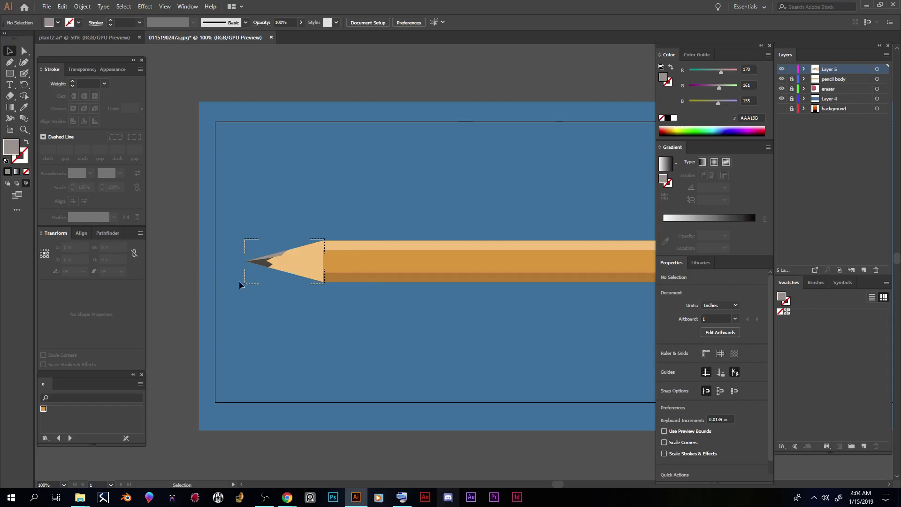
key("ctrl+minus")
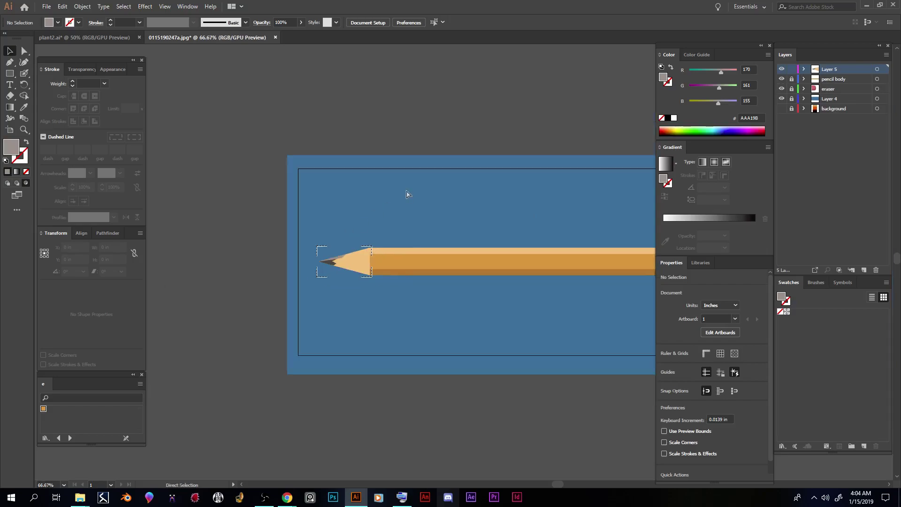
left_click_drag(560, 484, 567, 478)
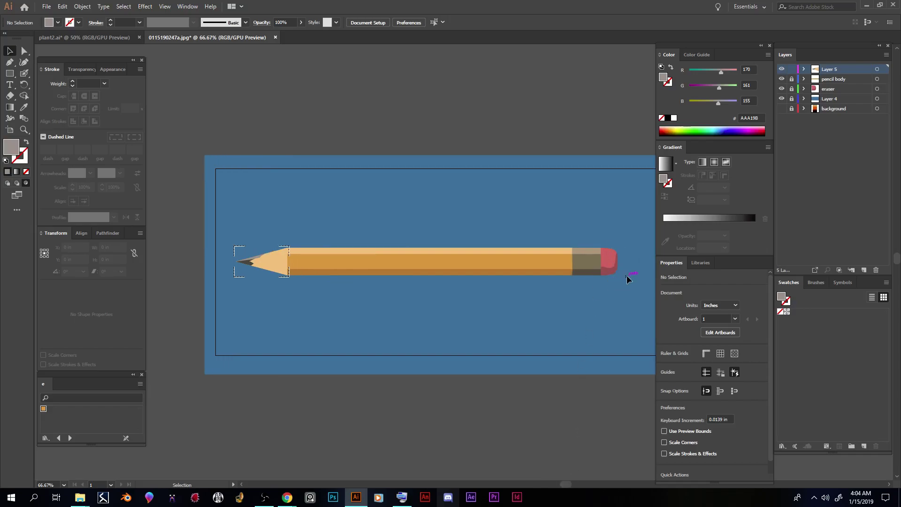
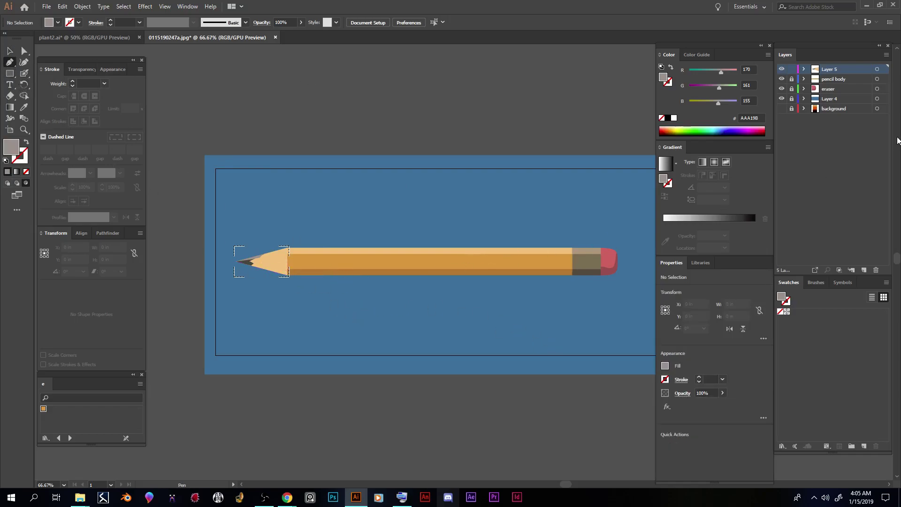
Step: Add a new layer between the eraser layer and Layer 4, and switch the drawing mode to Draw Normal
left_click(864, 270)
mouse_move(842, 72)
left_mouse_down()
mouse_move(835, 118)
mouse_move(836, 108)
mouse_move(796, 104)
left_mouse_up()
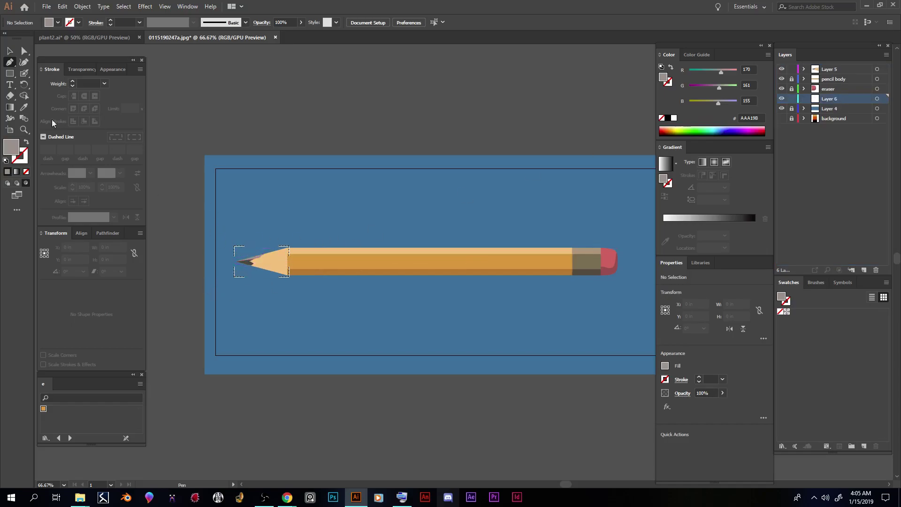
left_click(10, 51)
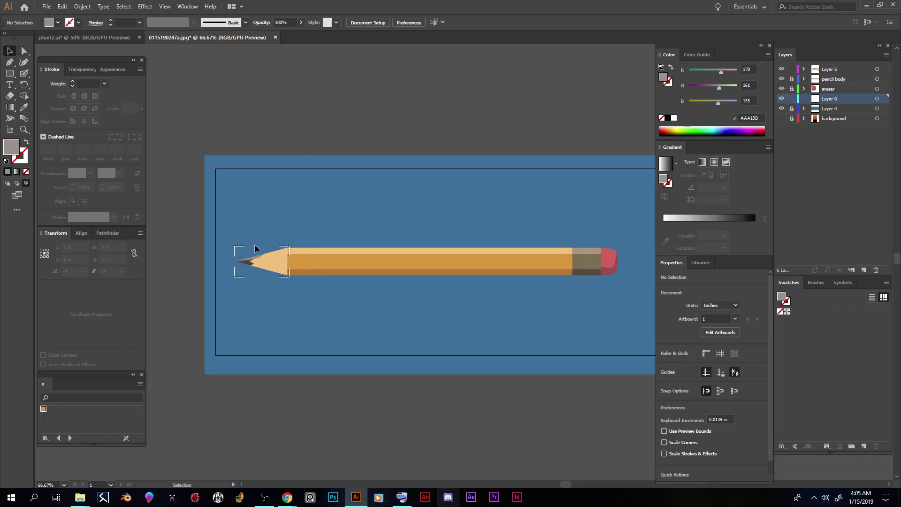
left_click(8, 183)
left_click(11, 62)
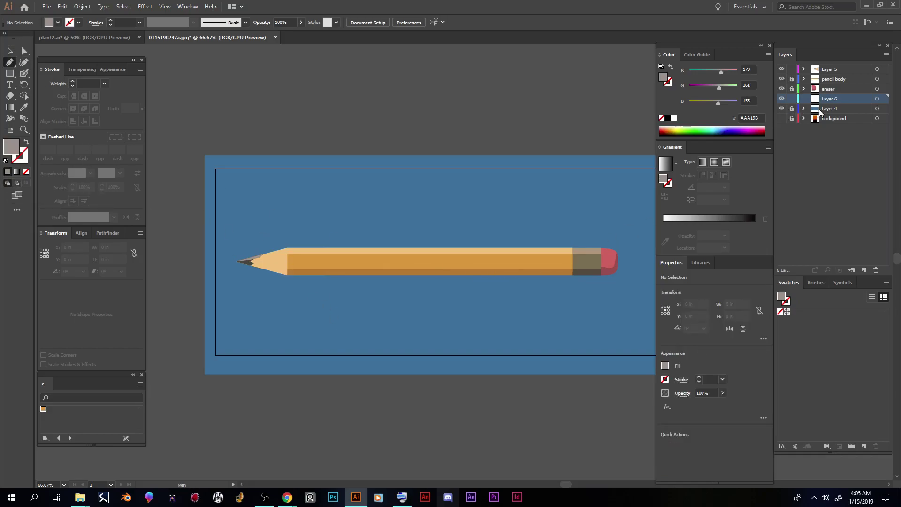
left_click(284, 275)
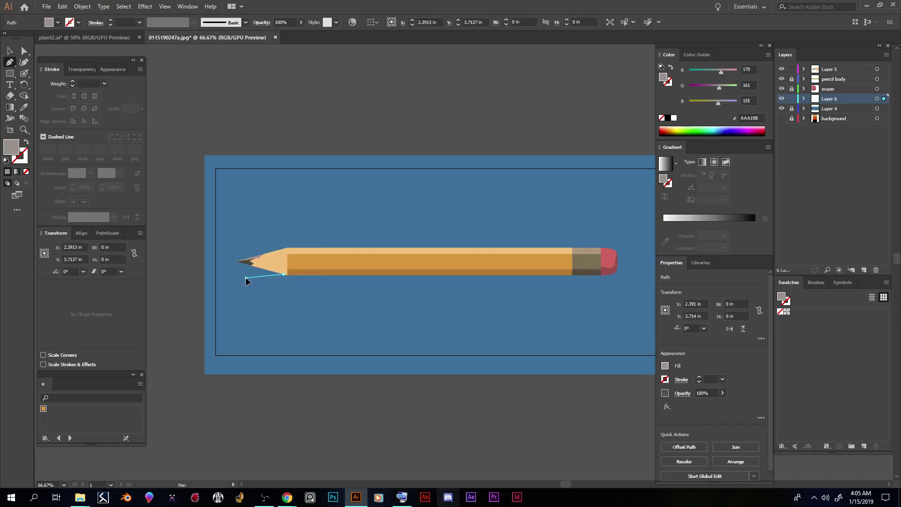
left_click(246, 277)
left_click(325, 284)
left_click(581, 284)
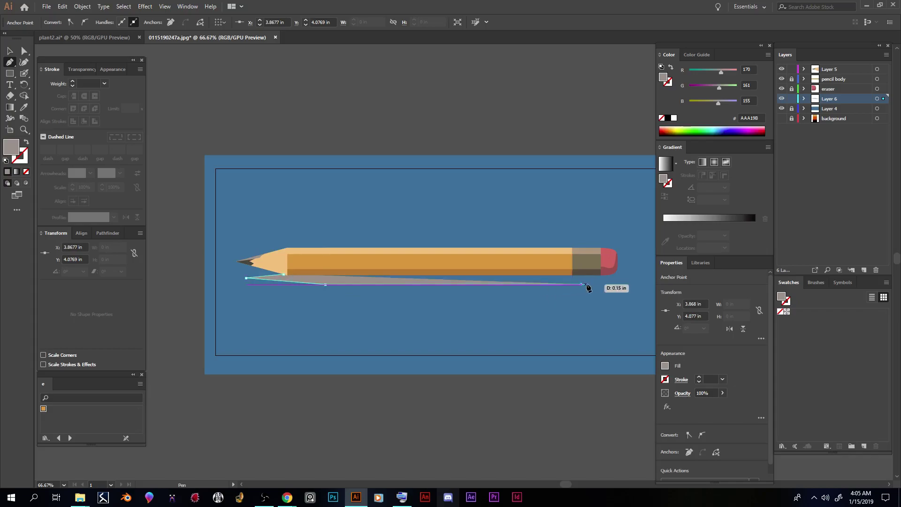
left_click(618, 282)
left_click(586, 271)
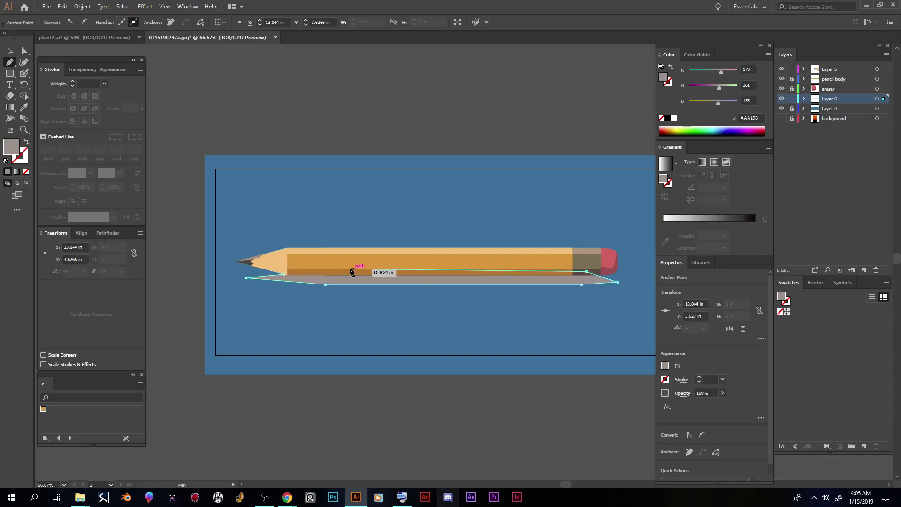
left_click(297, 272)
left_click(284, 273)
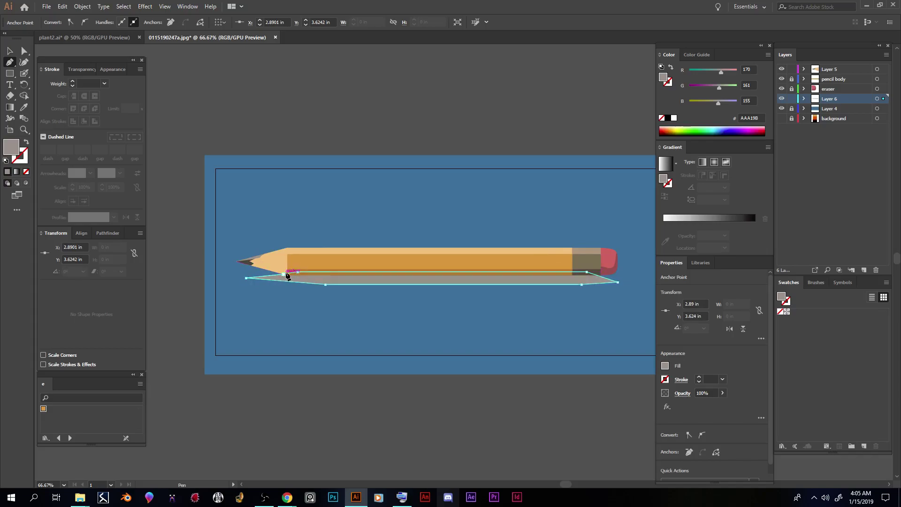
key("ctrl+z")
key("ctrl+z")
left_click(283, 274)
key("ctrl+z")
left_click(297, 271)
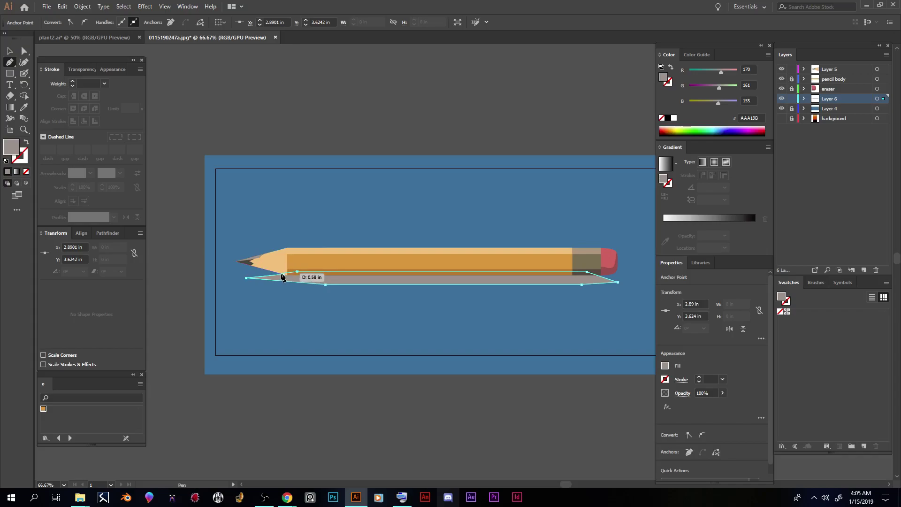
left_click(283, 275)
key("ctrl+=")
key("ctrl+=")
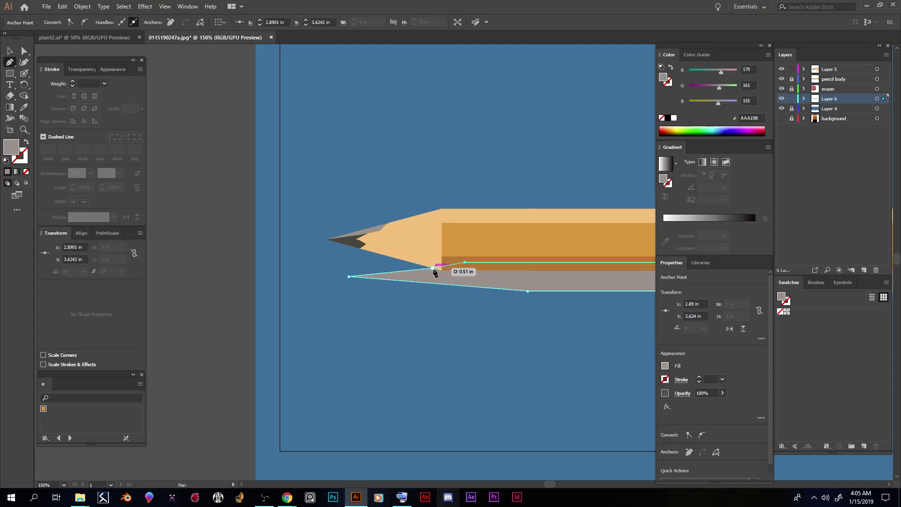
key("ctrl+z")
key("ctrl+z")
key("ctrl+z")
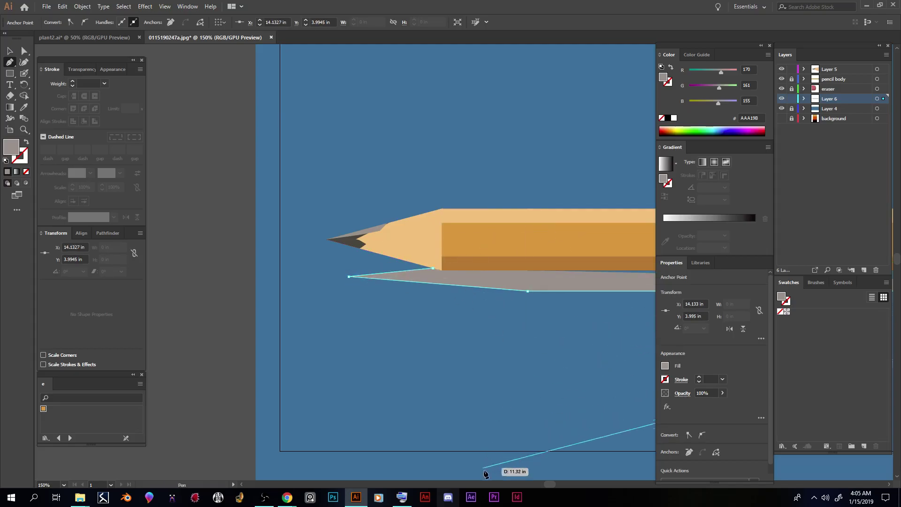
left_click_drag(550, 486, 561, 484)
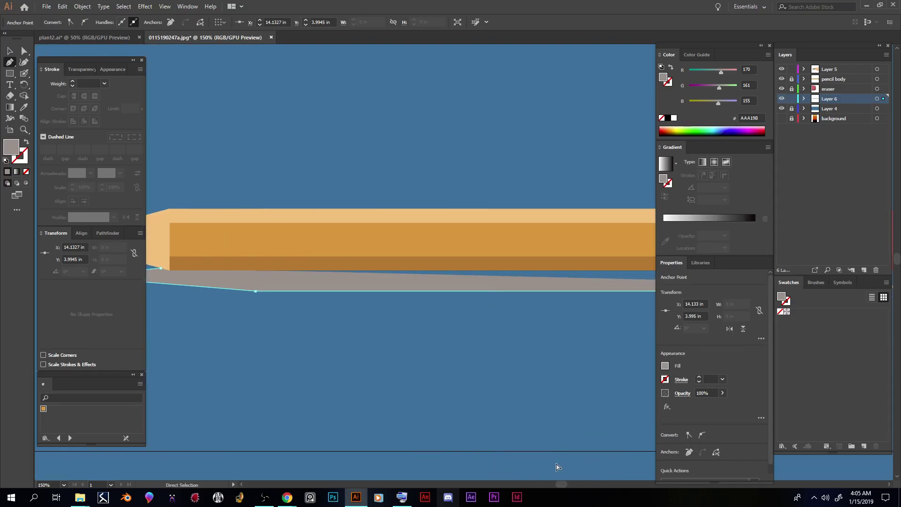
key("ctrl+minus")
key("ctrl+minus")
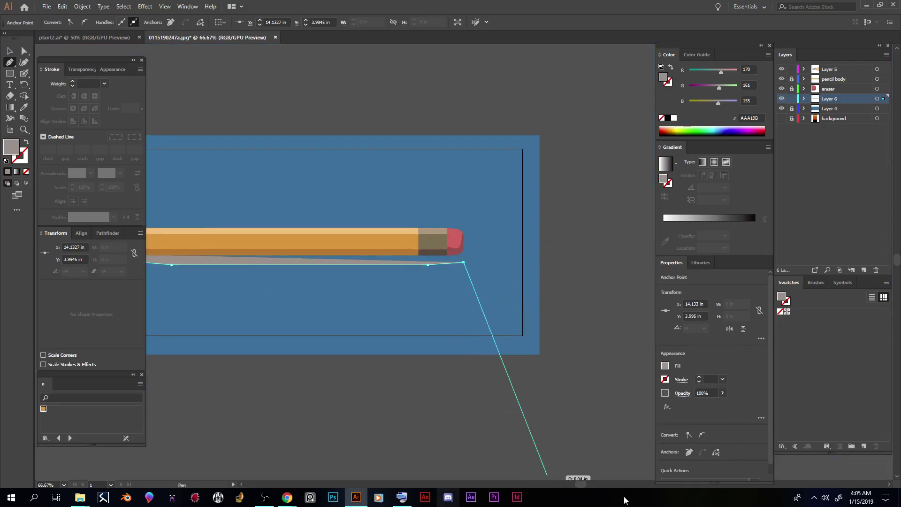
left_click_drag(588, 483, 569, 483)
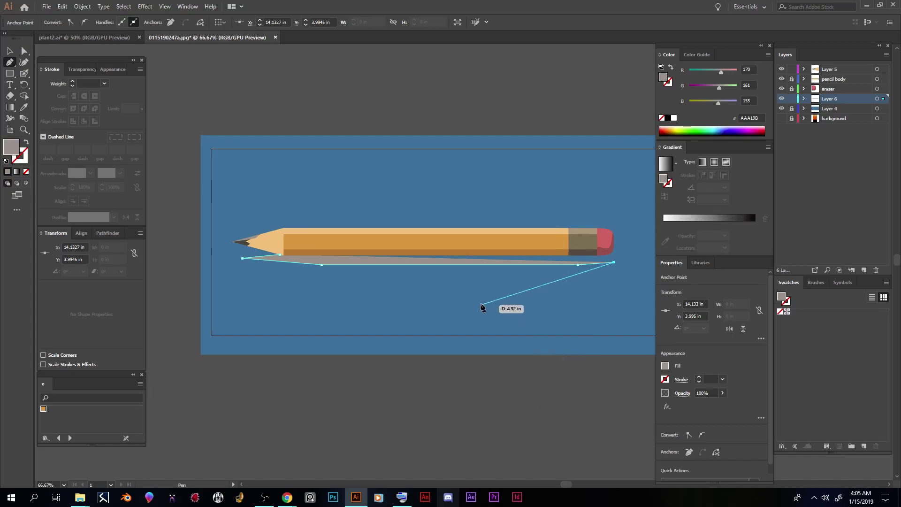
left_click(581, 252)
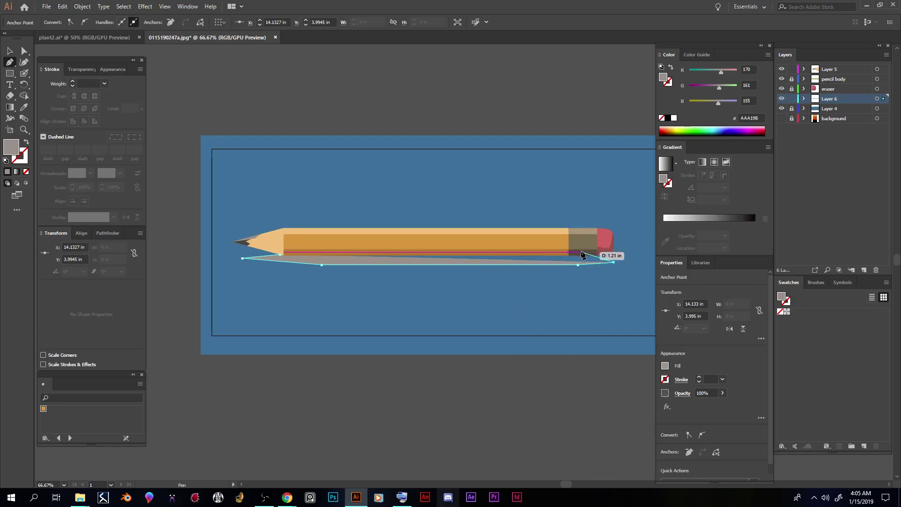
left_click(310, 242)
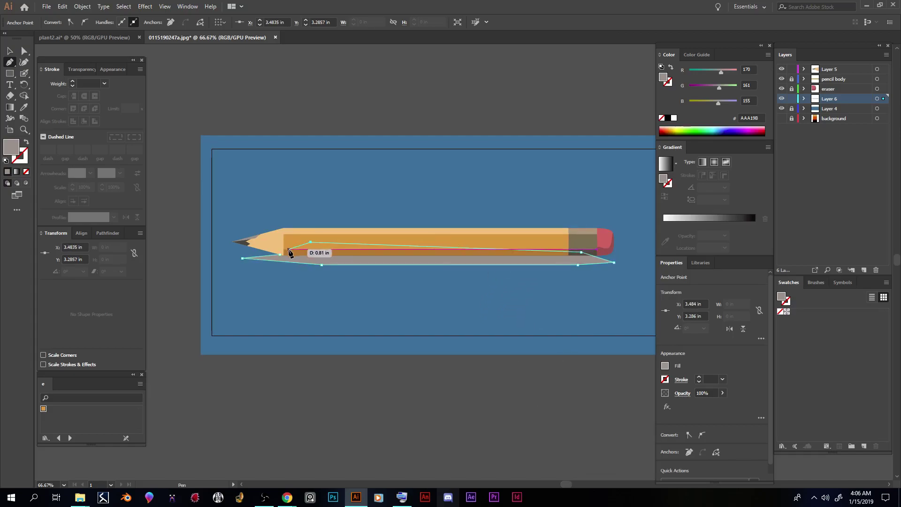
left_click(274, 245)
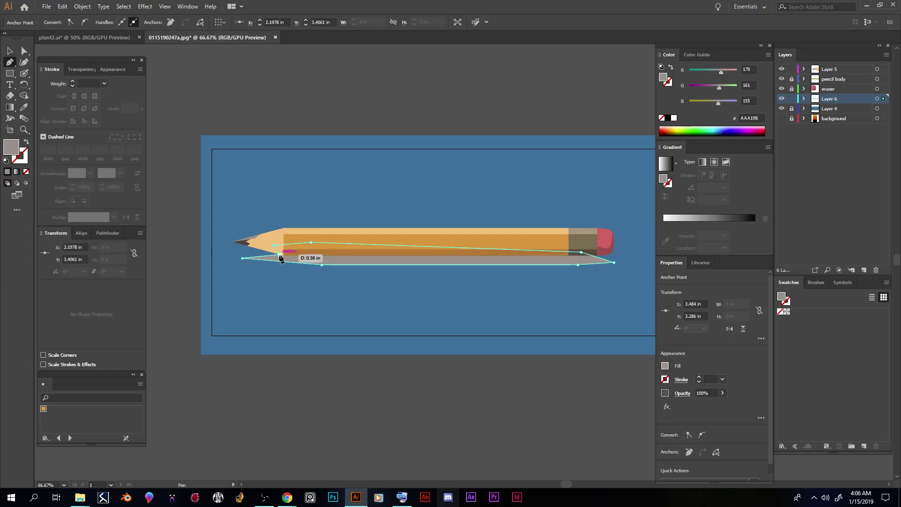
left_click(280, 254)
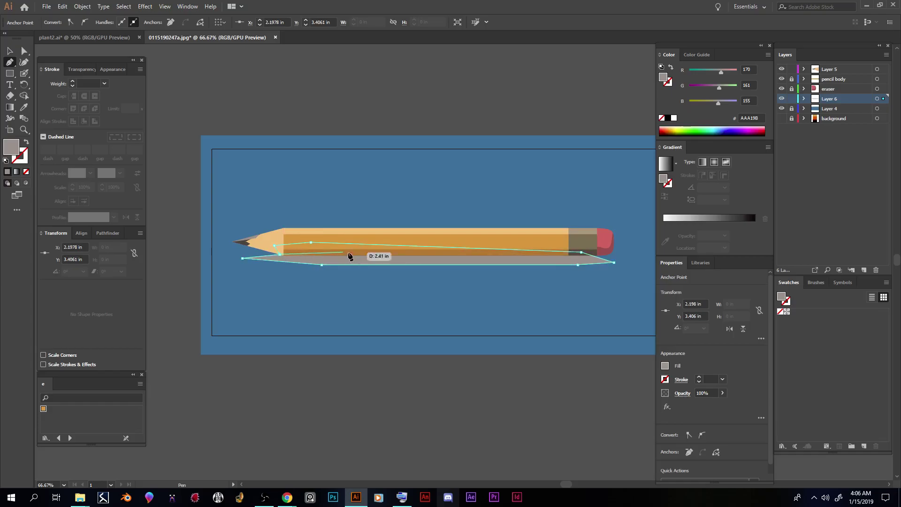
left_click(241, 258)
left_click(241, 258)
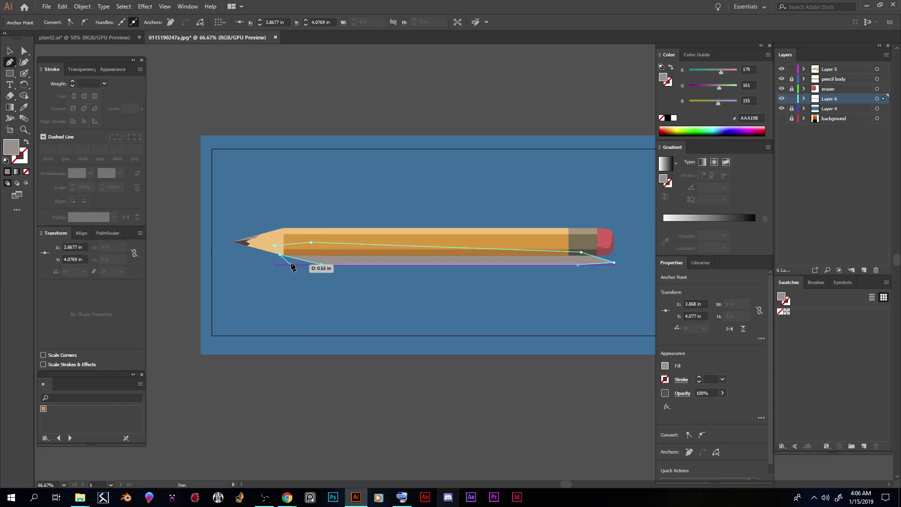
left_click(321, 264)
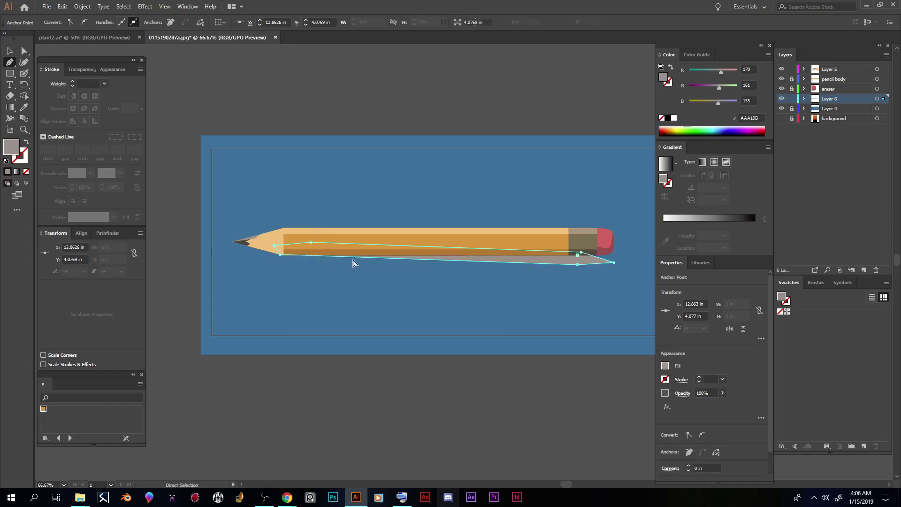
key("ctrl+z")
key("ctrl+z")
key("ctrl+z")
key("ctrl+z")
key("ctrl+z")
key("ctrl+z")
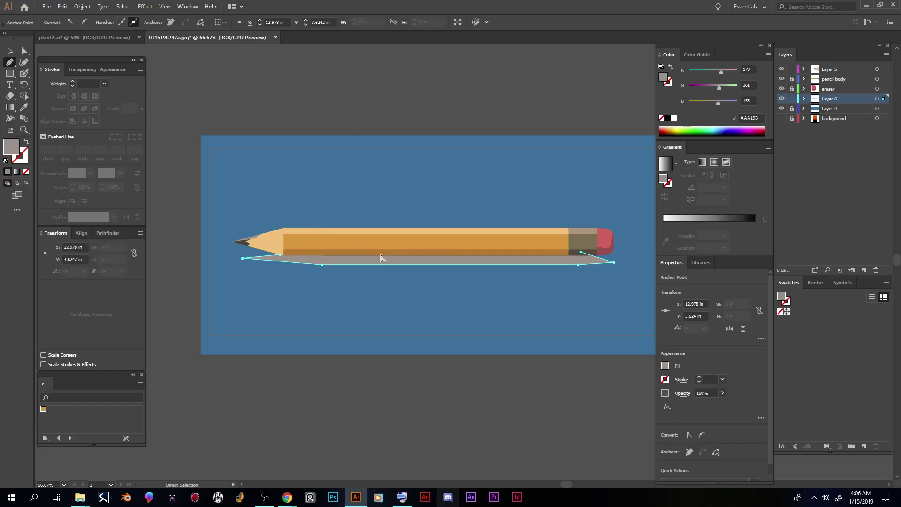
key("ctrl+z")
key("ctrl+z")
key("ctrl+z")
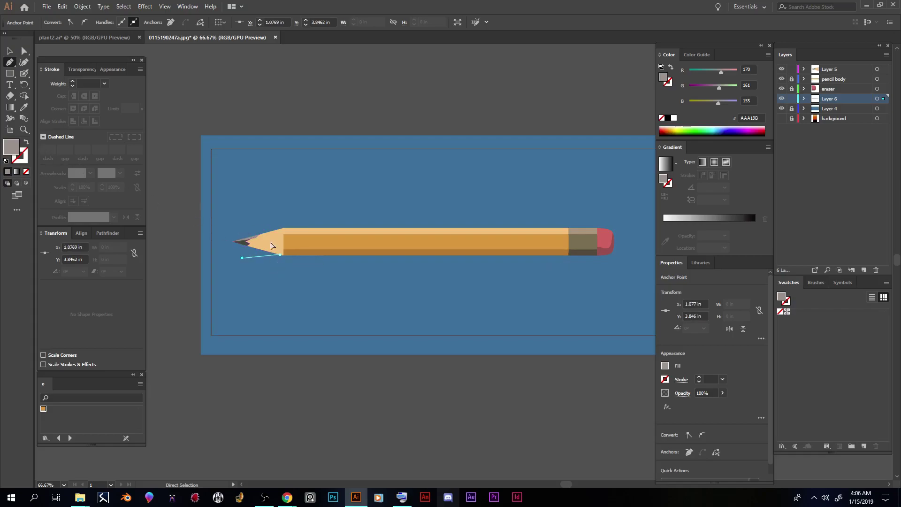
key("ctrl+z")
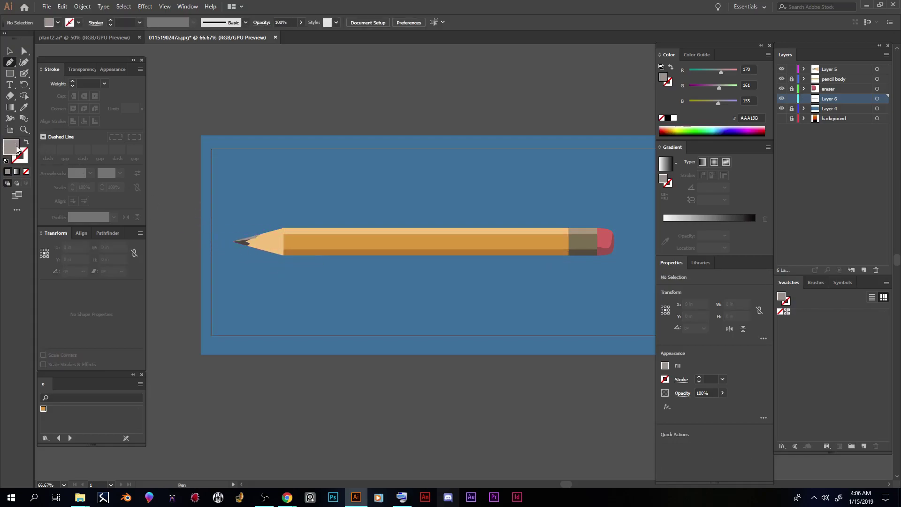
Step: Sample the backdrop's blue as the fill and darken it to 2D617A for the pencil's shadow
double_click(17, 150)
left_click(235, 204)
key("i")
left_click(356, 282)
left_click(10, 65)
double_click(15, 148)
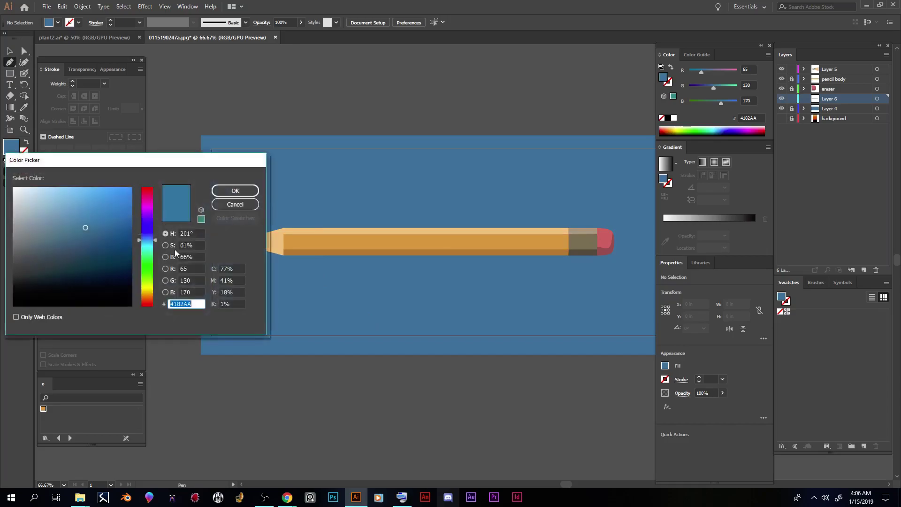
left_click_drag(81, 221, 88, 249)
left_click(235, 190)
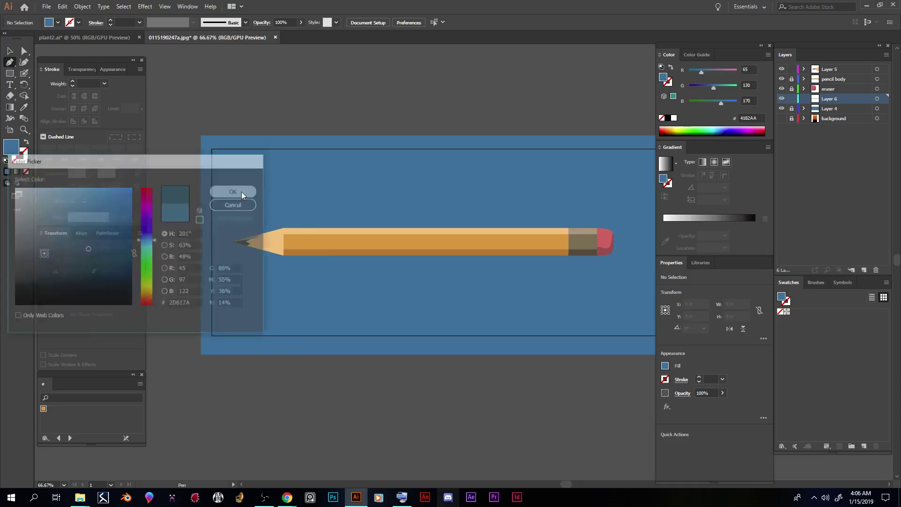
Step: Draw a closed six-point shadow shape about 13.5 in long beneath the whole pencil with the Pen tool
left_click(280, 250)
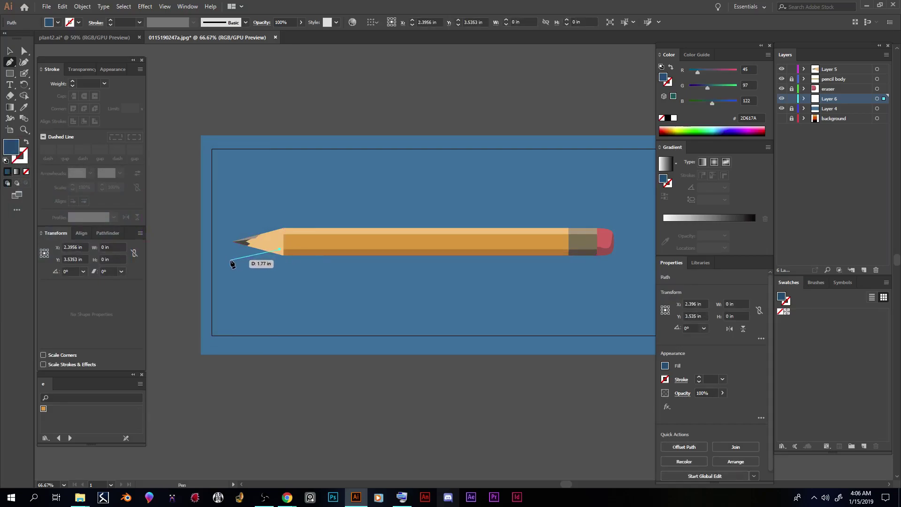
left_click_drag(383, 271, 527, 271)
left_click(597, 267)
left_click(613, 261)
left_click(594, 245)
left_click(280, 249)
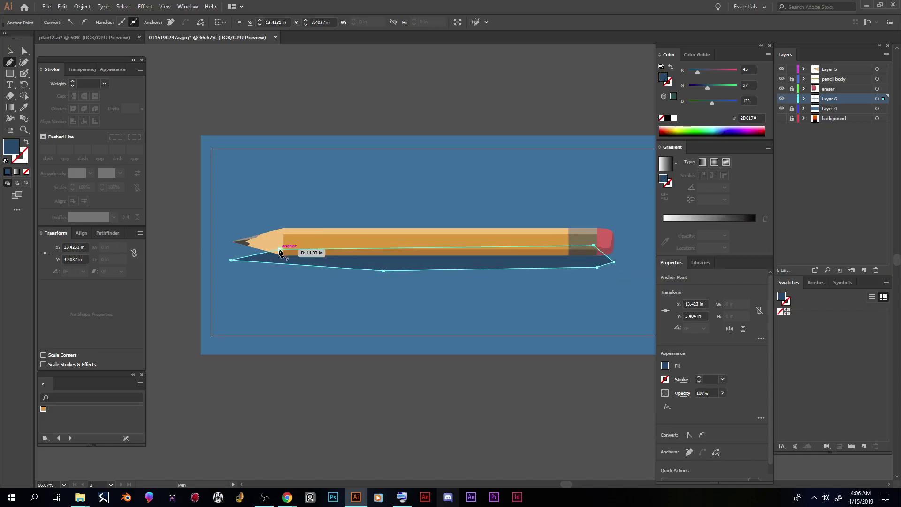
Step: Round the shadow's eraser end by converting its outermost anchor to smooth, and reposition the anchors along its lower edge
left_click(24, 51)
left_click(371, 367)
left_click_drag(381, 272, 375, 265)
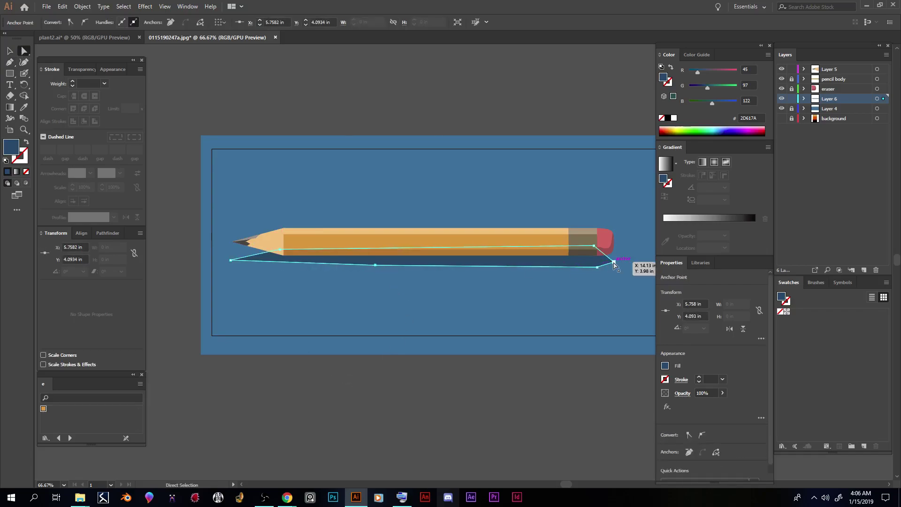
left_click(615, 264)
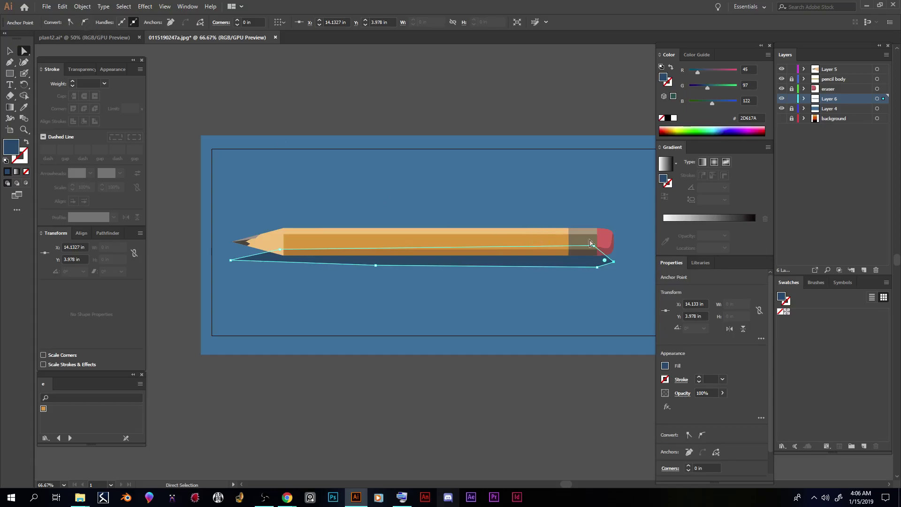
left_click(85, 23)
left_click_drag(613, 264, 596, 271)
left_click(568, 411)
left_click_drag(375, 266, 373, 269)
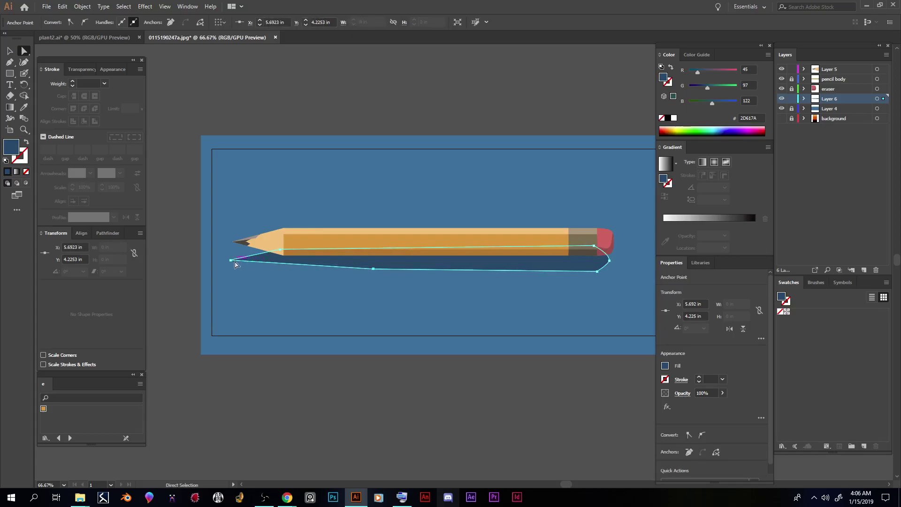
Step: Add an anchor to the shadow's lower edge below the base of the sharpened cone, pull it slightly down, and deselect the shape
left_click(6, 63)
left_click(280, 263)
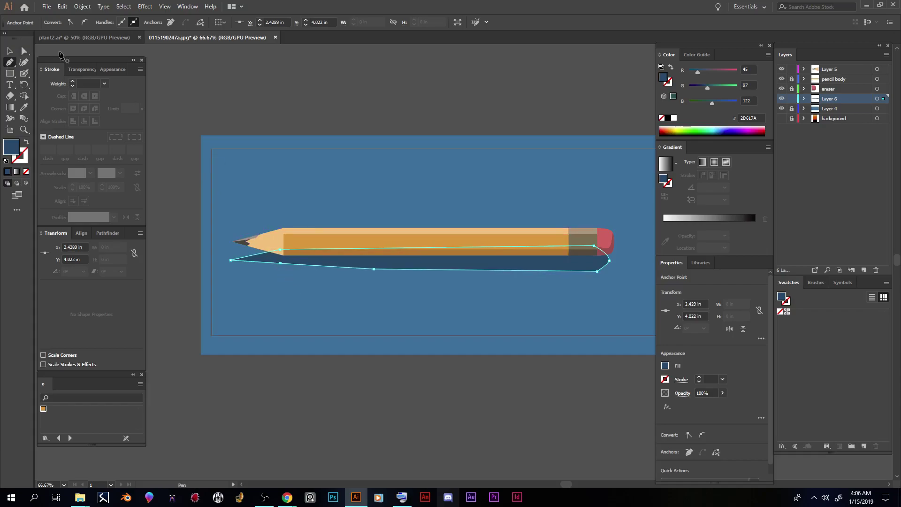
left_click(24, 51)
left_click_drag(281, 265, 280, 267)
left_click(400, 387)
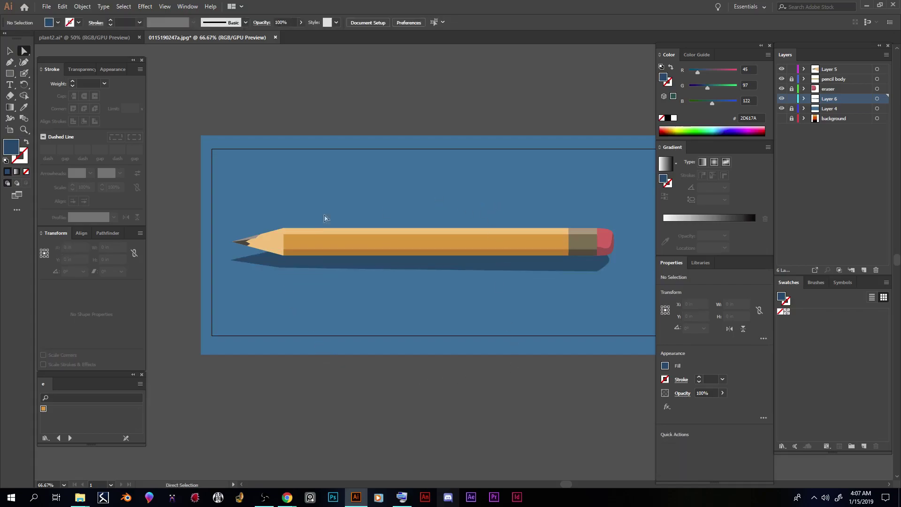
Step: Move the shadow's pointed end anchor inward and slightly up beneath the pencil's lead tip, and deselect the shape
left_click(230, 259)
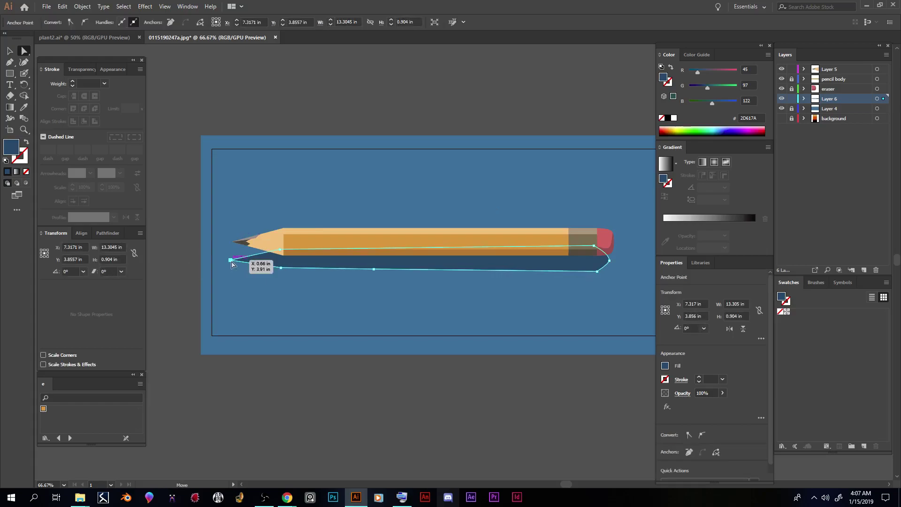
left_click_drag(230, 262, 237, 259)
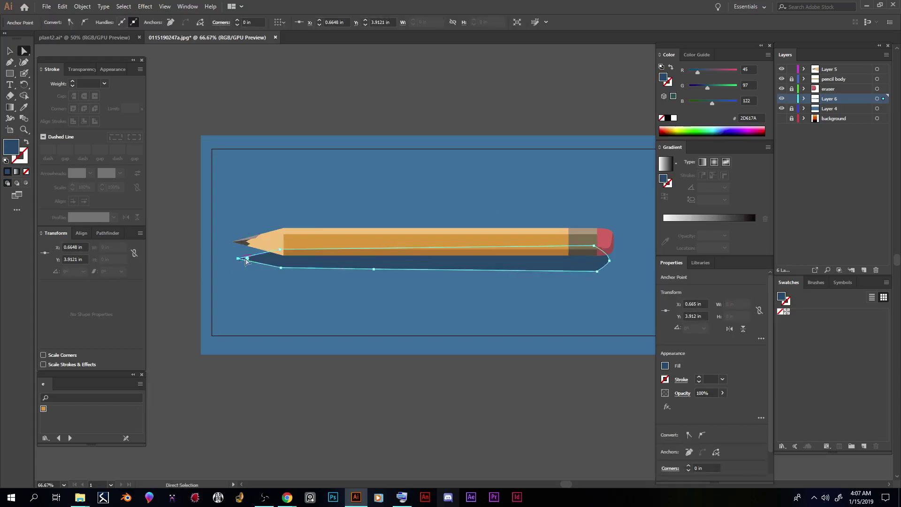
left_click(348, 407)
scroll(488, 221, "down", 1)
scroll(488, 221, "up", 1)
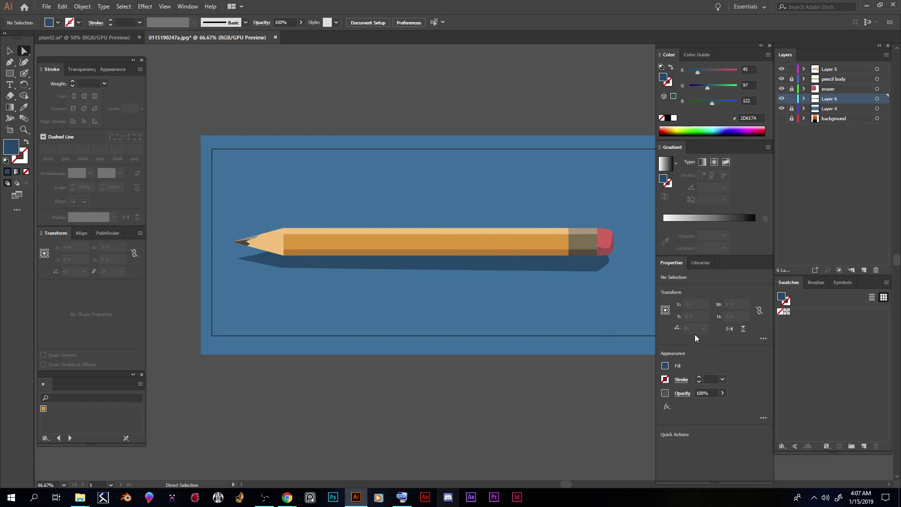
Step: Float the Swatches panel above the artwork and add the pencil's light highlight color, sampled with the Eyedropper, as a swatch
left_click_drag(73, 379, 336, 71)
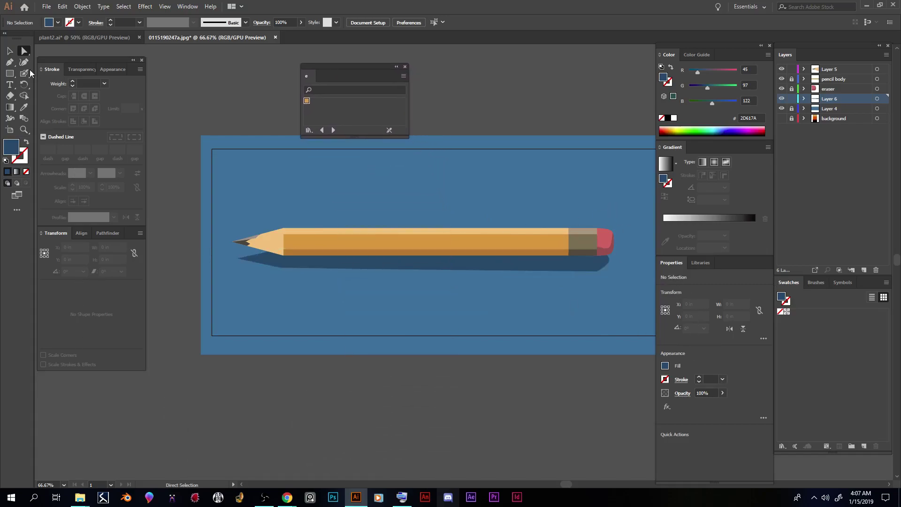
left_click(23, 107)
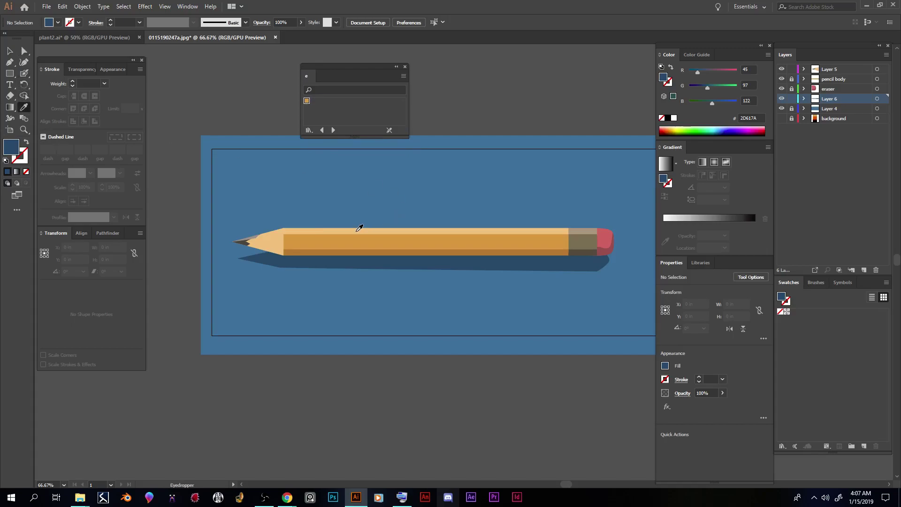
left_click(360, 227)
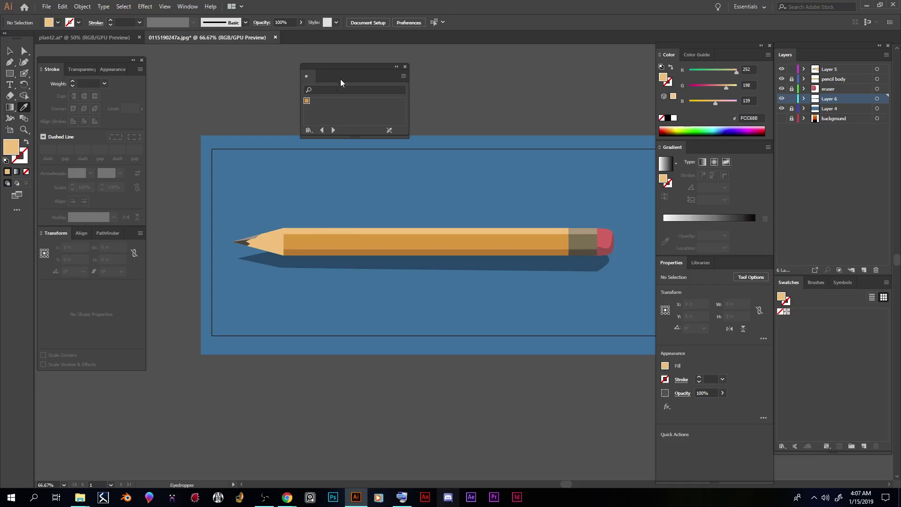
left_click_drag(346, 66, 290, 62)
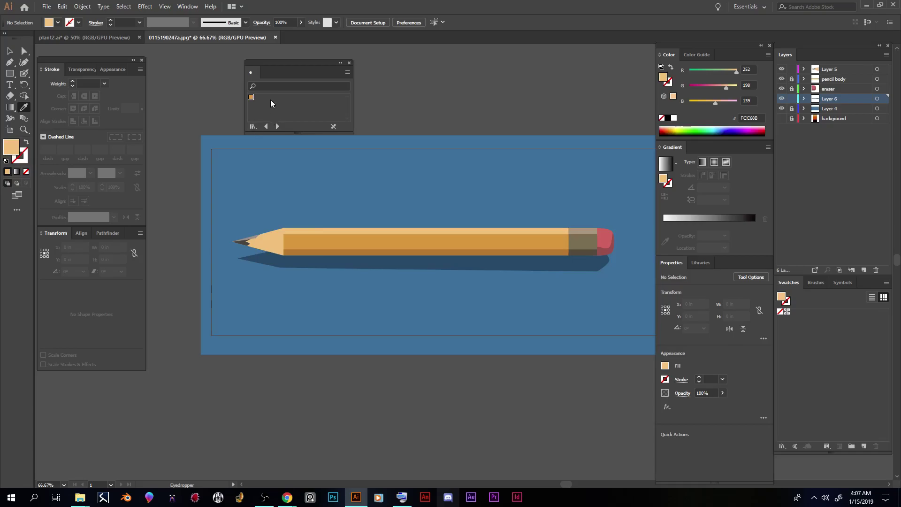
left_click(201, 7)
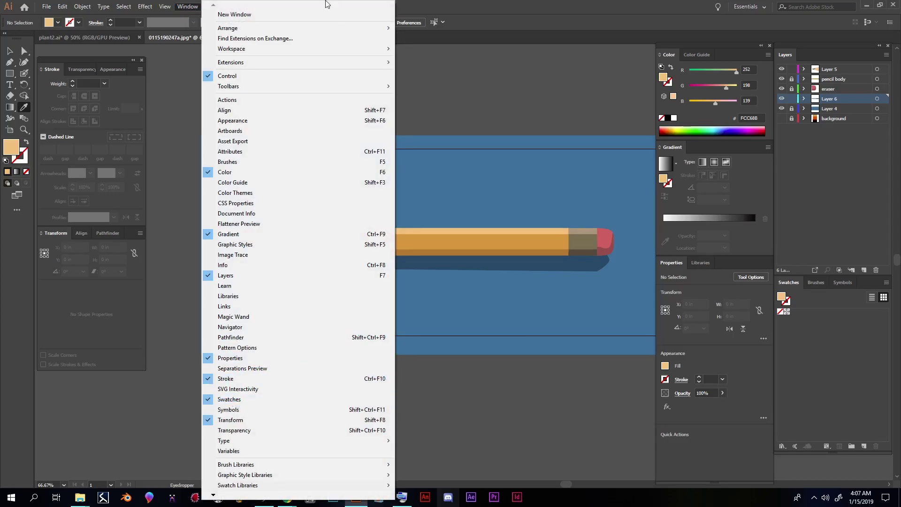
left_click(462, 3)
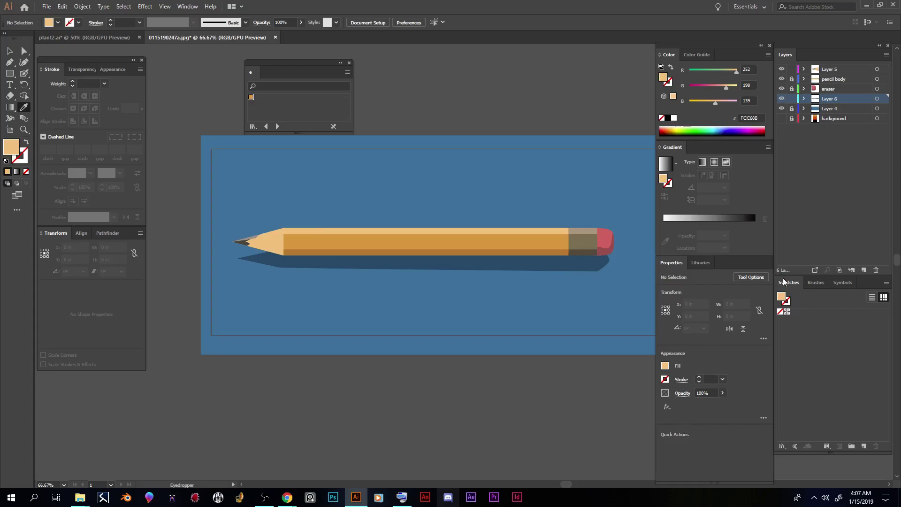
left_click_drag(286, 66, 249, 63)
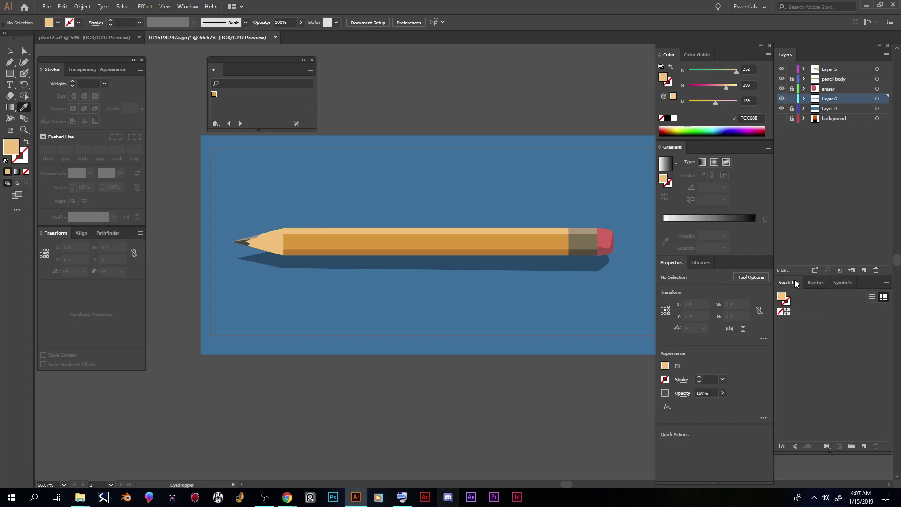
mouse_move(863, 282)
left_mouse_down()
mouse_move(544, 221)
mouse_move(356, 154)
mouse_move(440, 53)
left_mouse_up()
left_click_drag(9, 146, 346, 89)
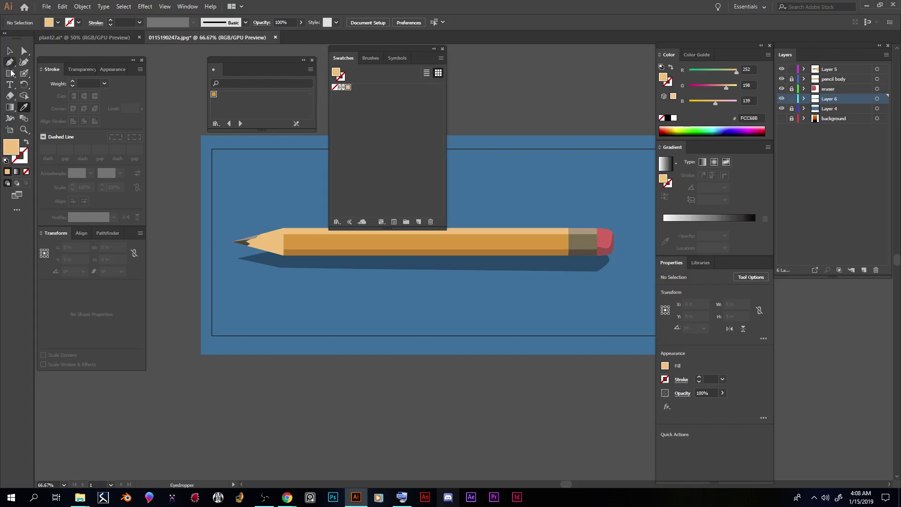
Step: Sample the pencil body's middle orange and its darker lower orange, and add each as a swatch
left_click(297, 245)
left_click_drag(10, 148, 354, 88)
left_click(311, 254)
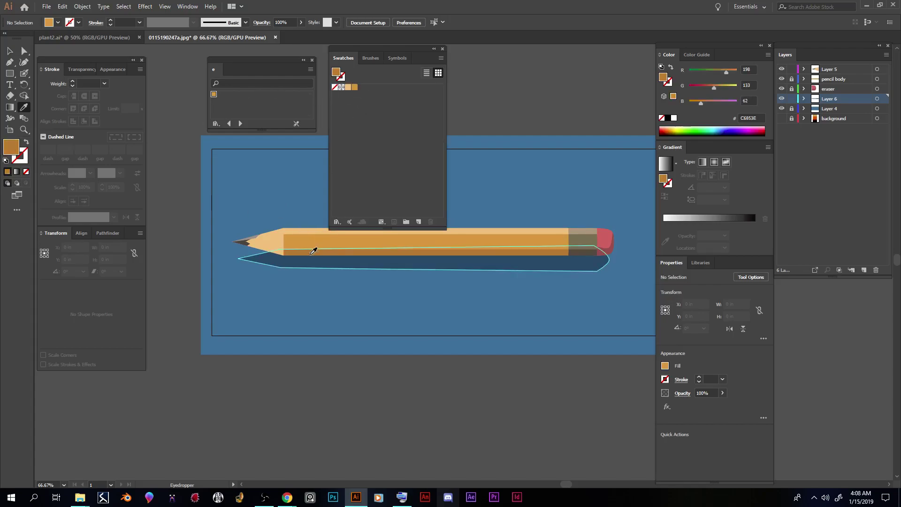
left_click_drag(147, 127, 373, 92)
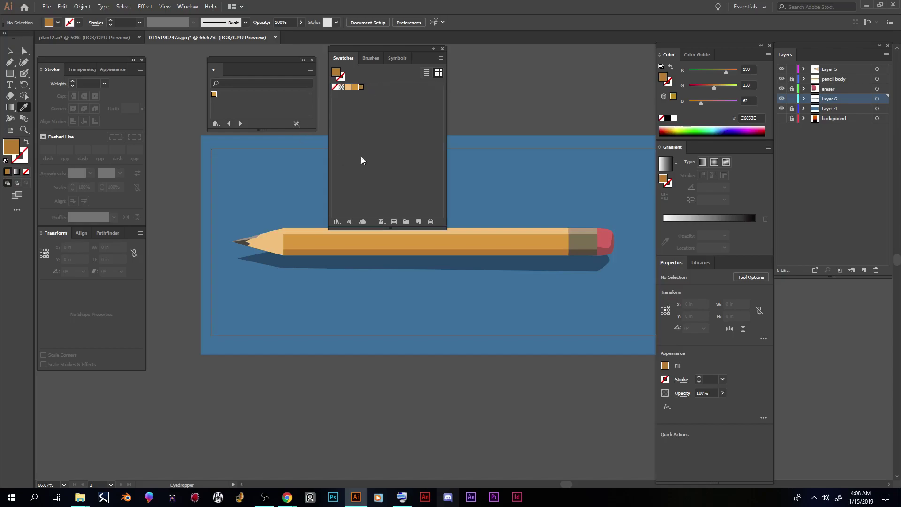
Step: Sample the blue backdrop and the dark blue cast shadow, and add each as a swatch
left_click(300, 205)
left_click_drag(13, 148, 369, 89)
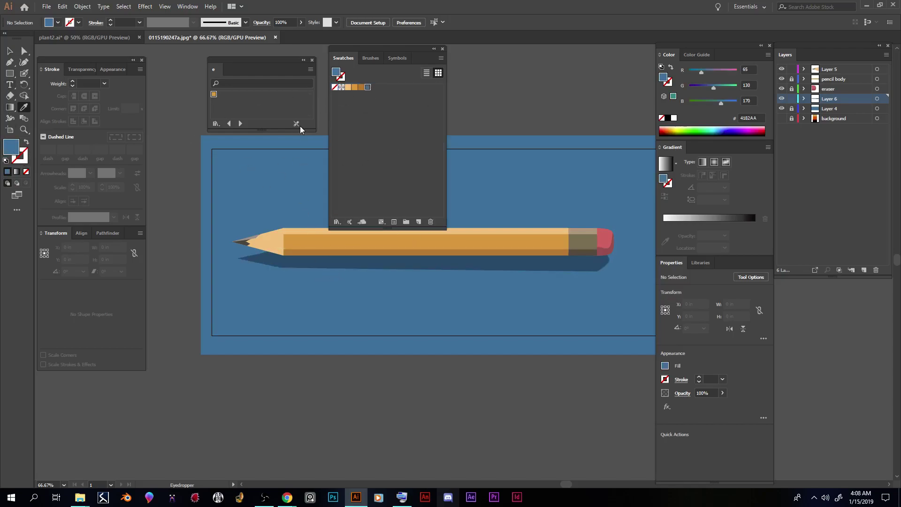
left_click(332, 272)
left_click_drag(12, 148, 387, 86)
Step: Unlock the pencil body, eraser and Layer 4 layers for color sampling, leaving the background layer locked
left_click(617, 240)
left_click(792, 108)
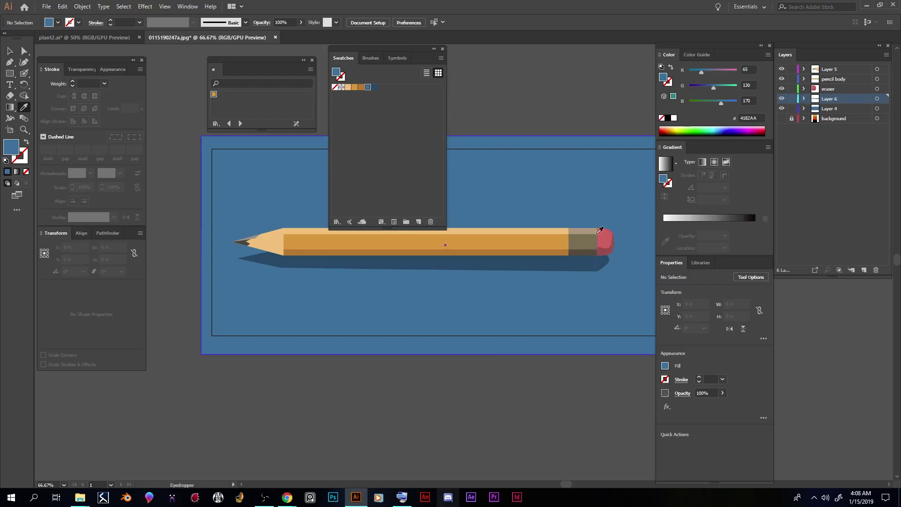
key("v")
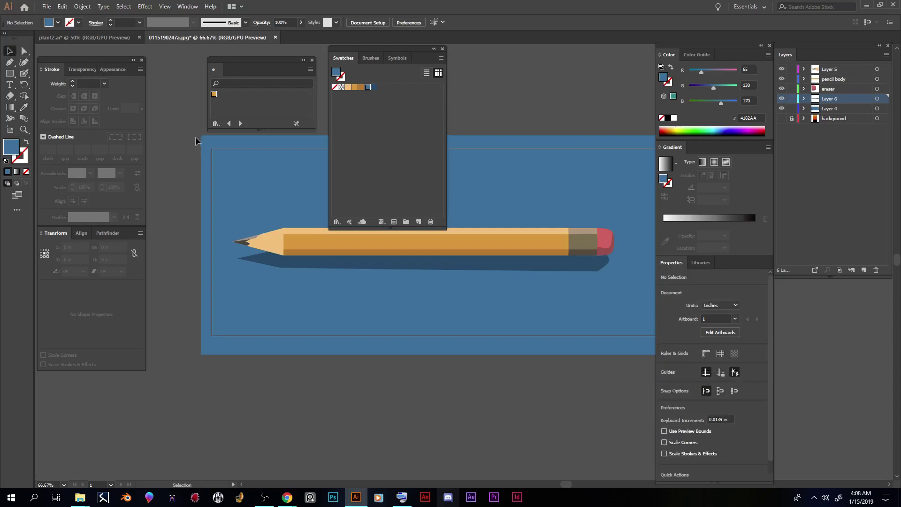
left_click(24, 107)
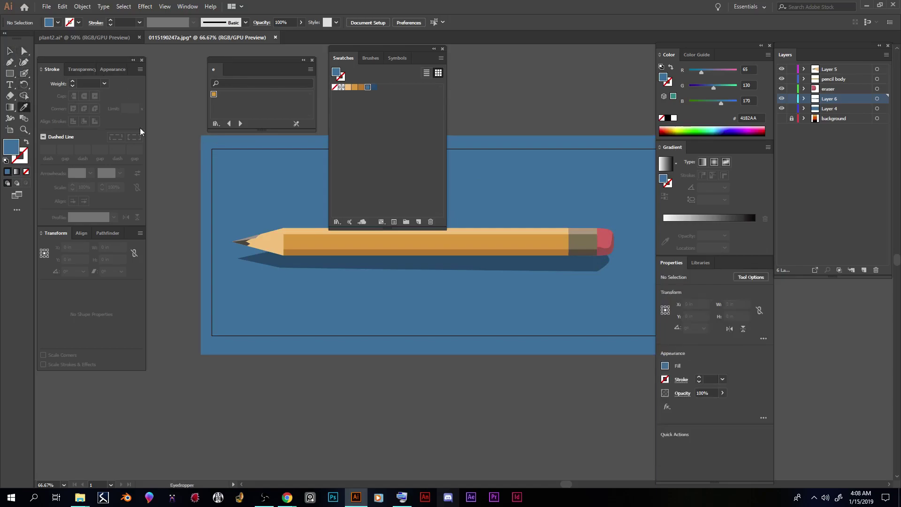
left_click(605, 235)
left_click(610, 233)
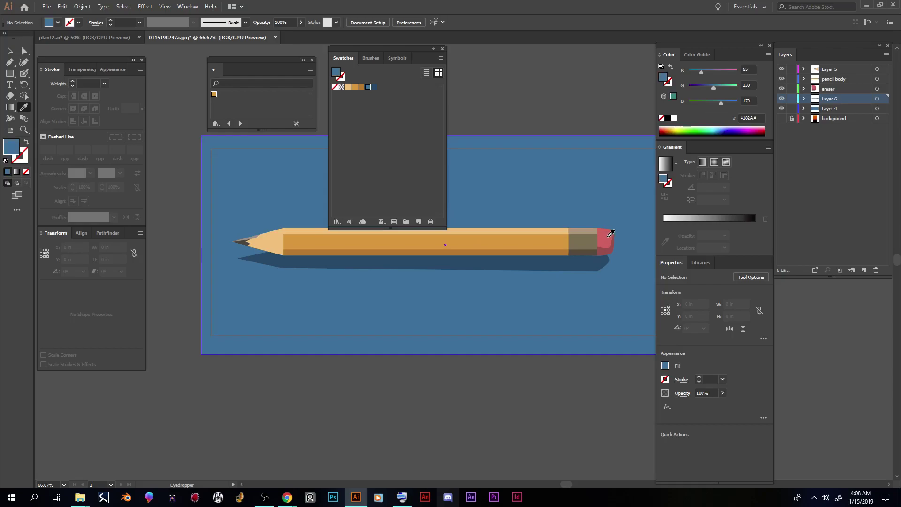
left_click(791, 119)
Step: Sample the eraser's dark red shade and its lighter red, and add each as a swatch
left_click(609, 239)
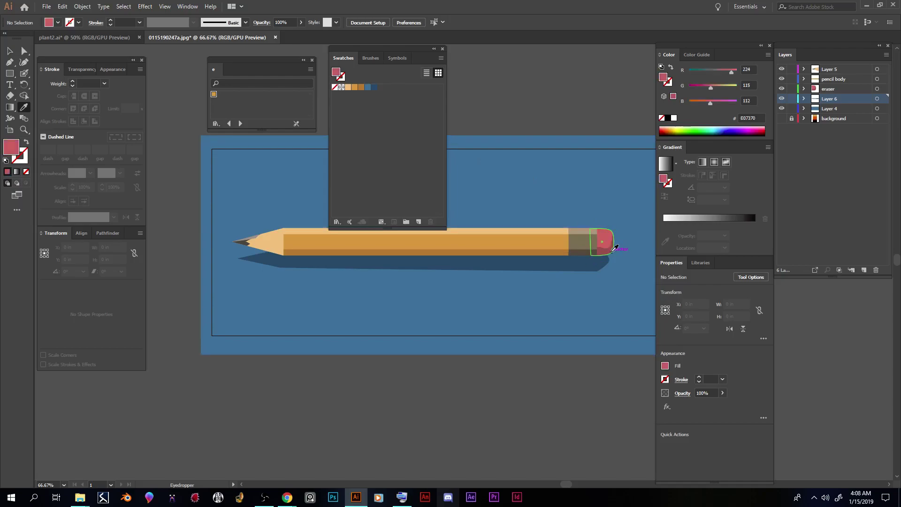
left_click(612, 247)
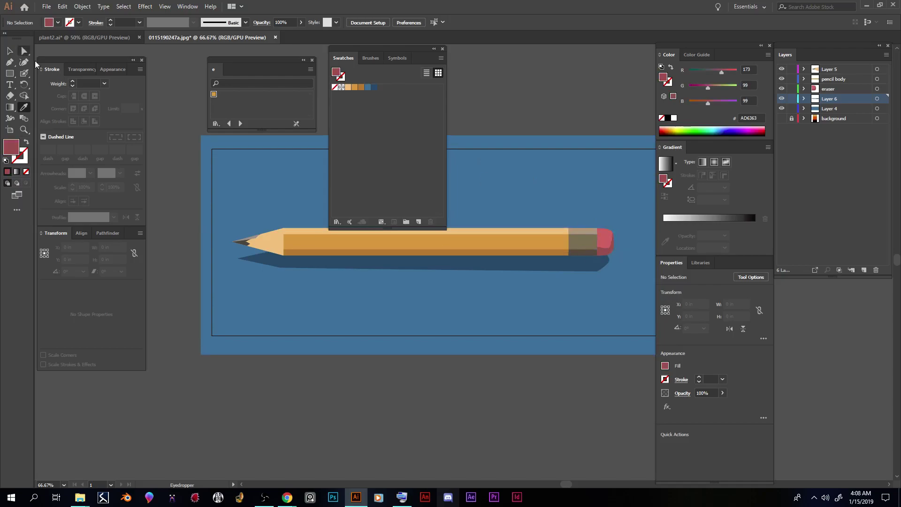
left_click_drag(17, 141, 381, 87)
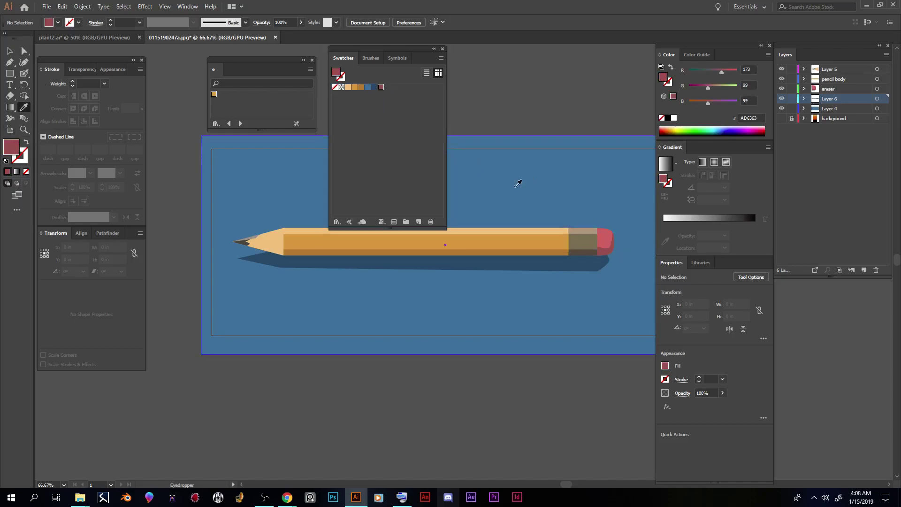
left_click(609, 239)
left_click(607, 228)
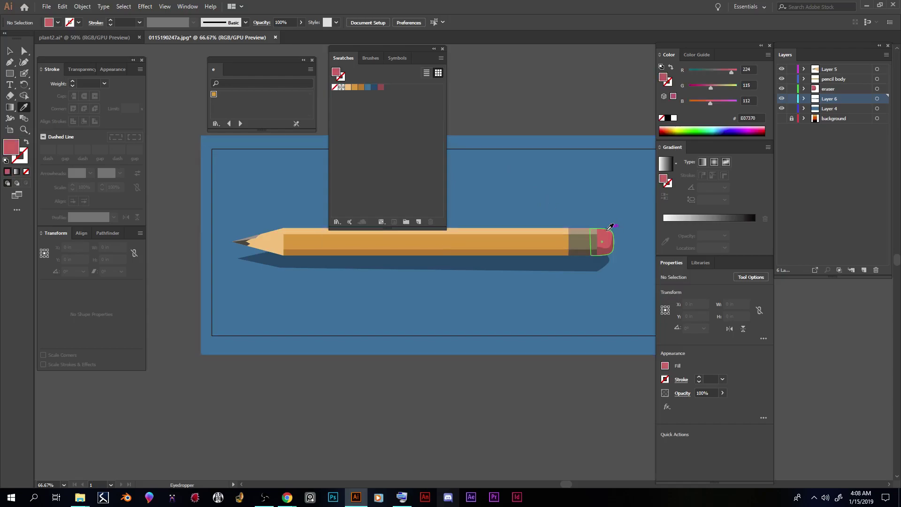
left_click_drag(15, 147, 378, 93)
left_click_drag(399, 47, 397, 41)
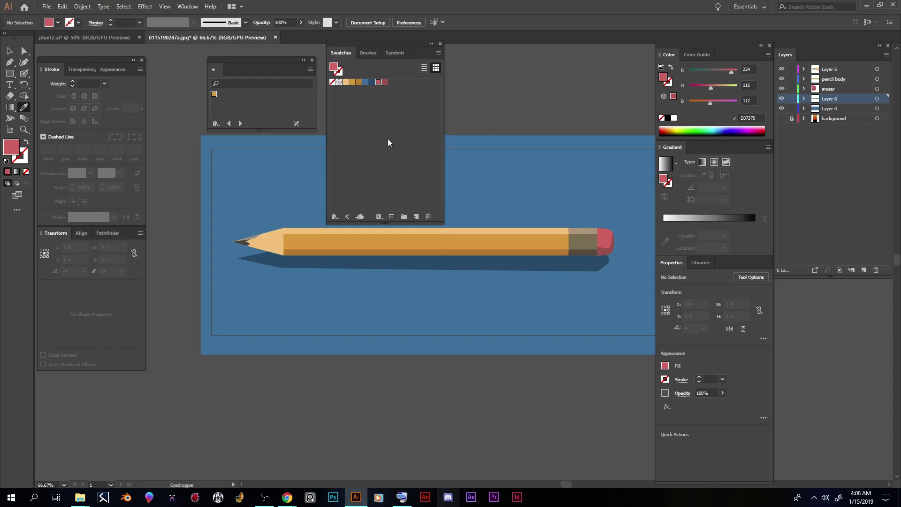
Step: Save the collected colors as a swatch library file named pencil in the default Swatches folder
key("ctrl+minus")
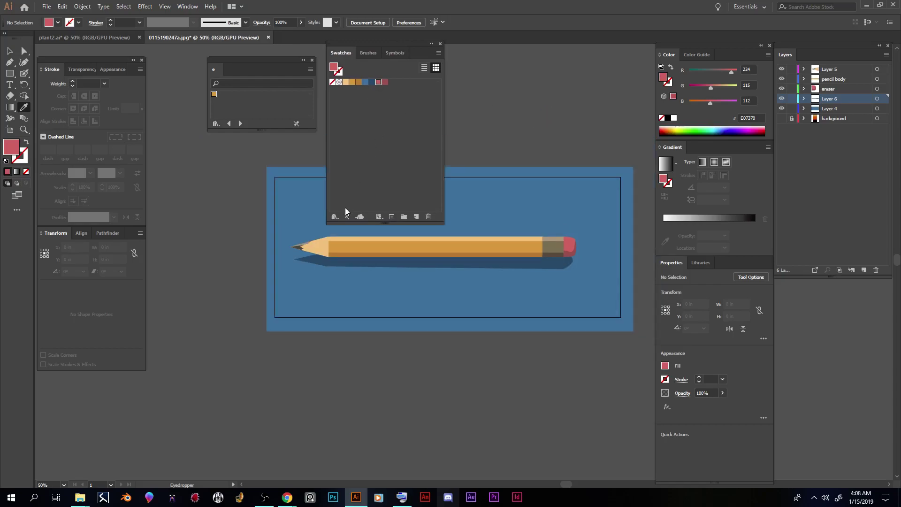
left_click(335, 216)
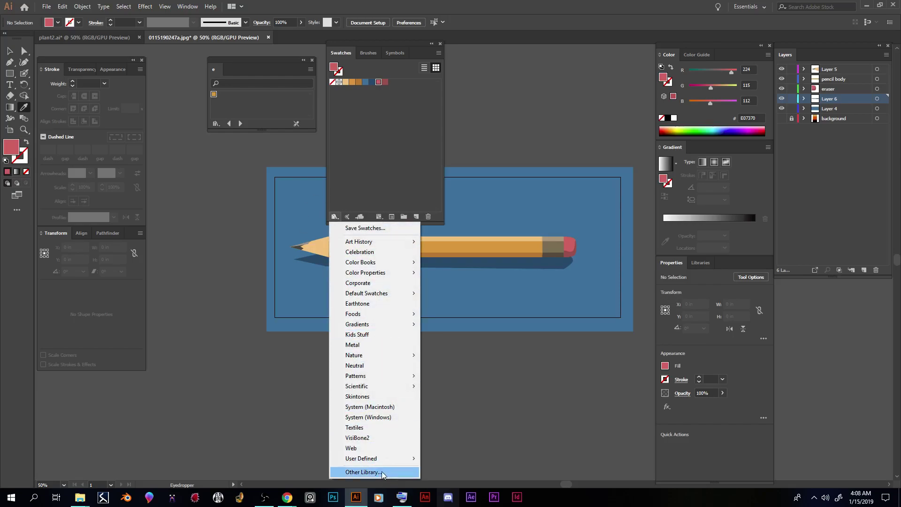
left_click(364, 164)
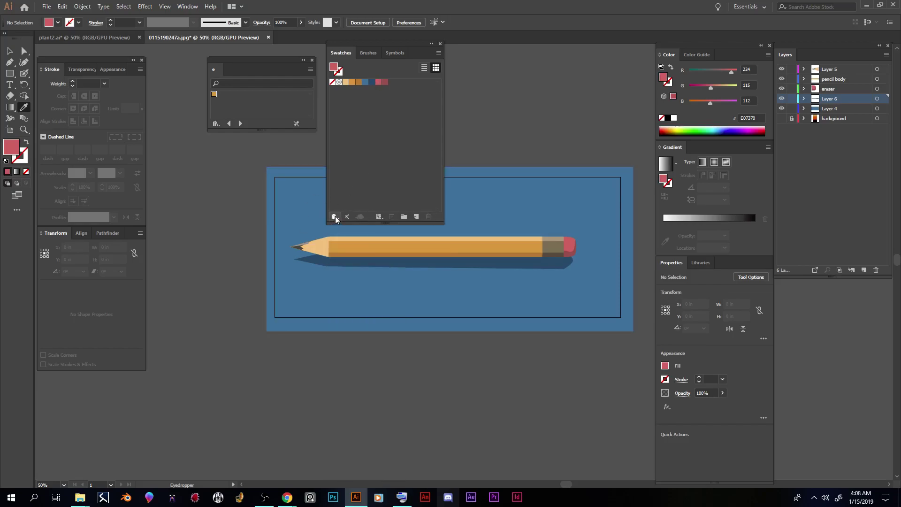
left_click(335, 216)
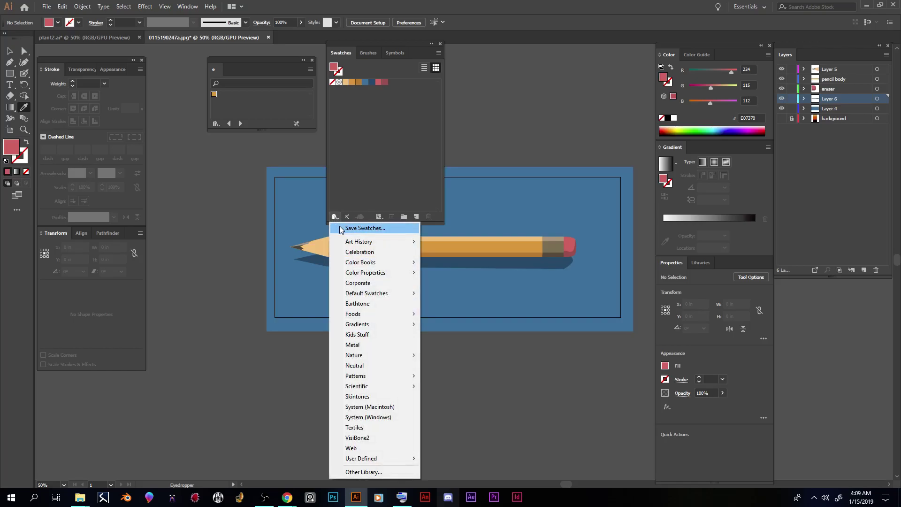
left_click(341, 228)
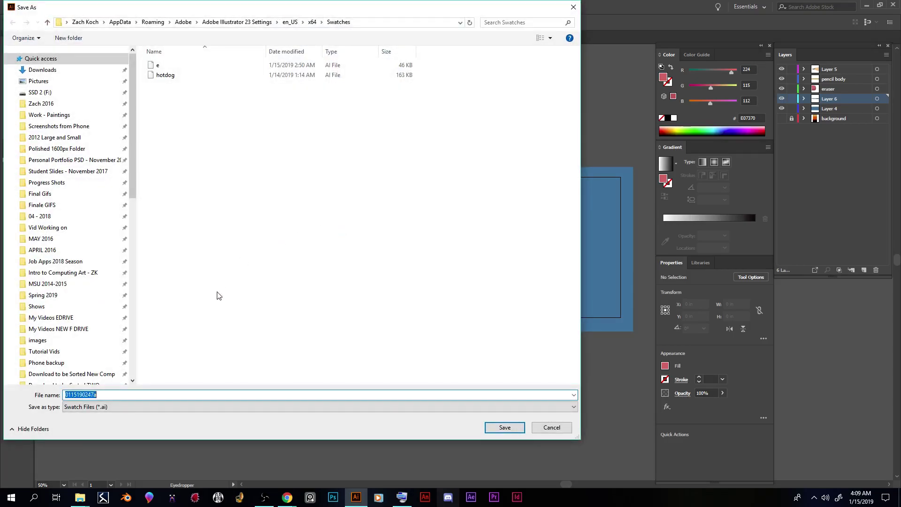
type("pencil")
left_click(493, 430)
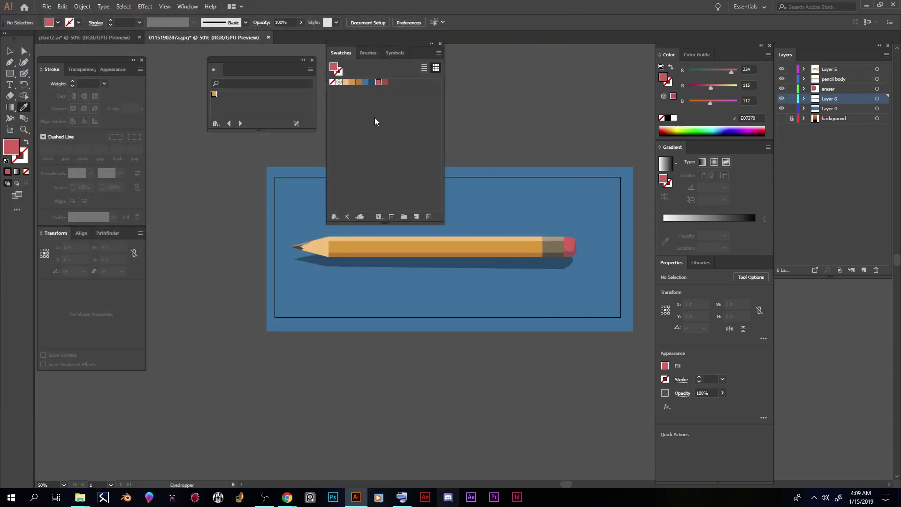
Step: Open the user-defined pencil swatch library and reposition it and the Swatches panel side by side above the artwork
left_click(337, 216)
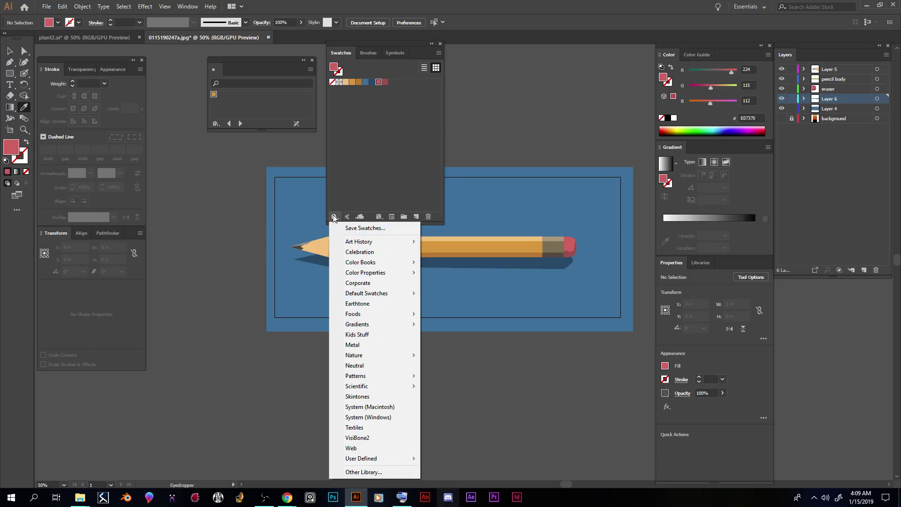
mouse_move(364, 464)
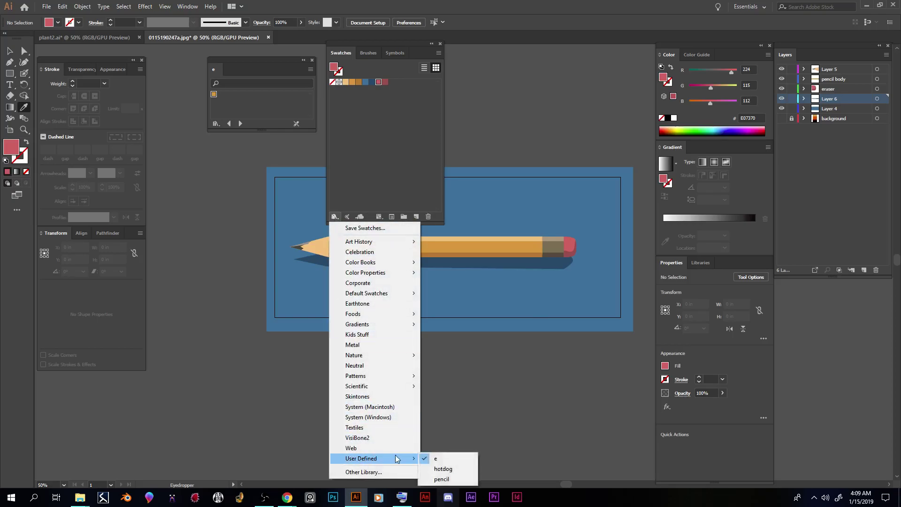
left_click(444, 478)
mouse_move(263, 65)
left_mouse_down()
mouse_move(221, 82)
mouse_move(216, 107)
left_mouse_up()
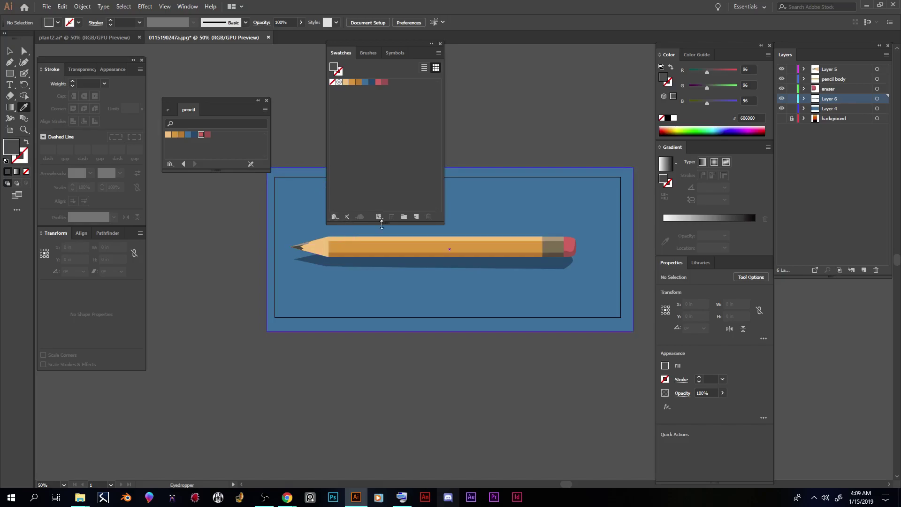
left_click_drag(387, 42, 343, 35)
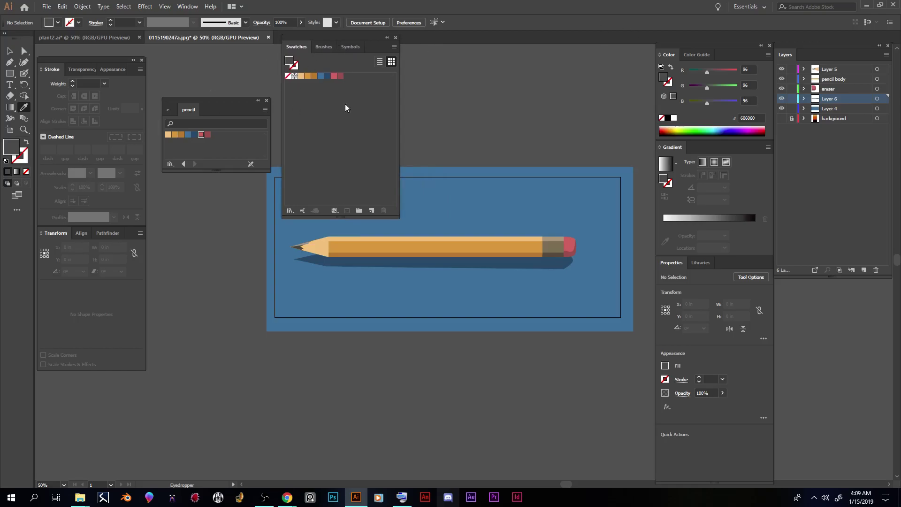